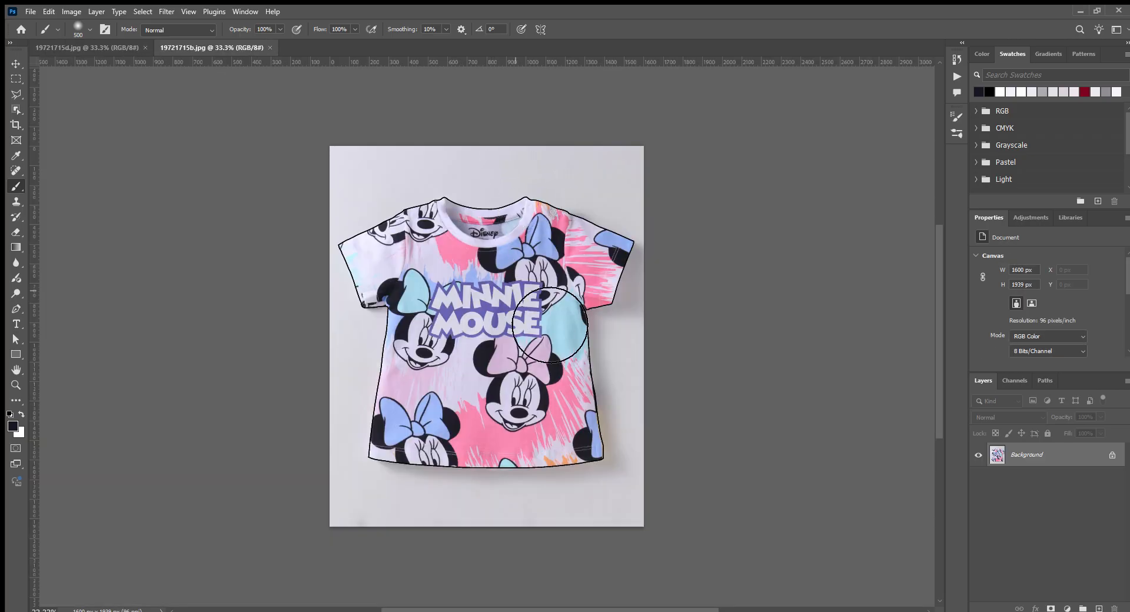
- Run the recorded action on the Minnie Mouse T-shirt photo to isolate it on a white 4000 px square canvas with a masked Multiply shadow layer
{"action": "key", "text": "F2"}
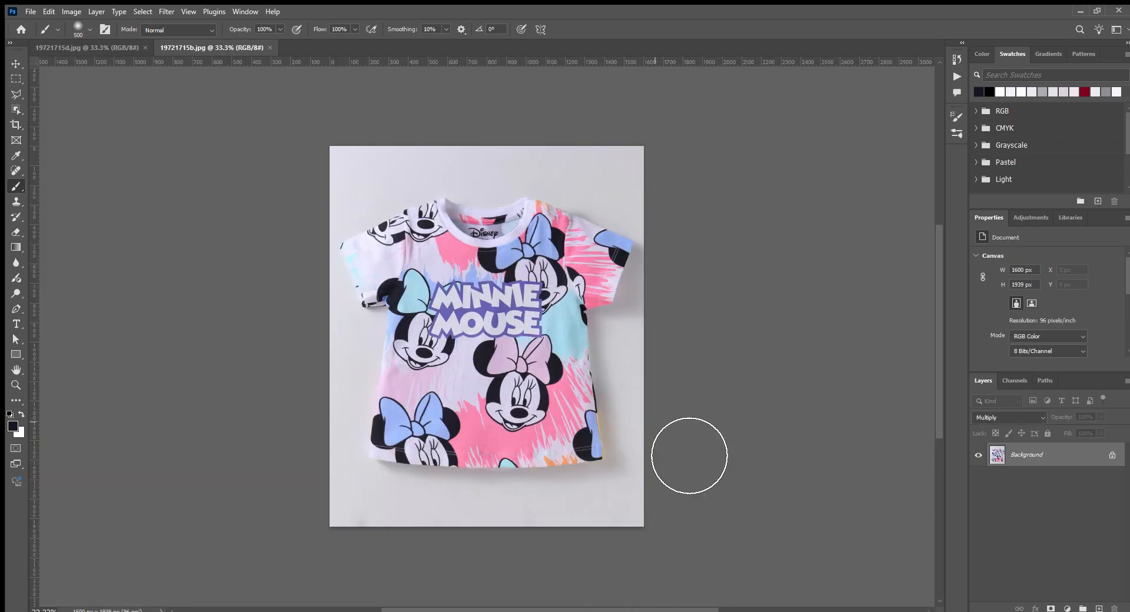
{"action": "left_click_drag", "start_coordinate": [592, 350], "coordinate": [339, 112]}
{"action": "scroll", "coordinate": [618, 405], "scroll_direction": "down", "scroll_amount": 3}
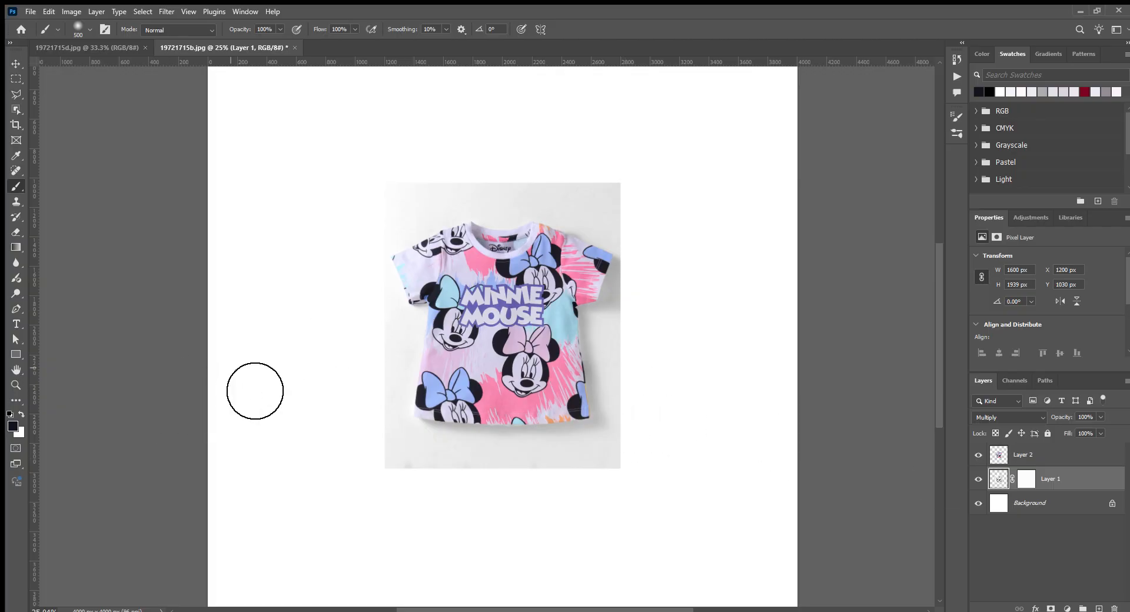
- Paint Layer 1's mask black around the T-shirt with a soft 1100 px brush to hide the grey backdrop, and select both T-shirt layers
{"action": "key", "text": "bracketright"}
{"action": "key", "text": "bracketright"}
{"action": "key", "text": "bracketright"}
{"action": "key", "text": "bracketright"}
{"action": "key", "text": "bracketright"}
{"action": "key", "text": "bracketright"}
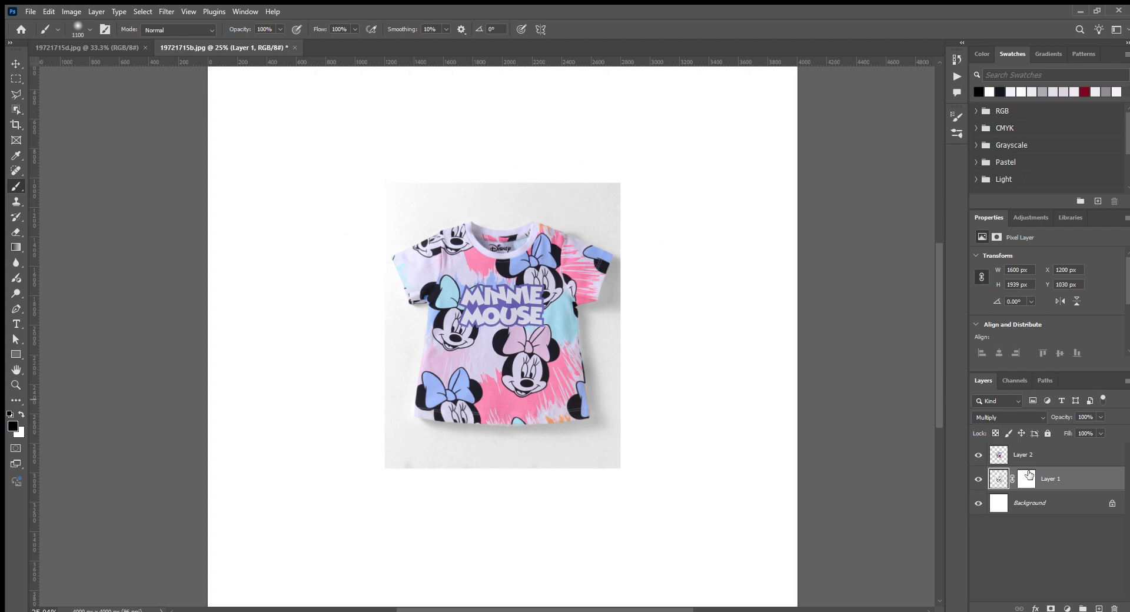
{"action": "left_click", "coordinate": [1027, 479]}
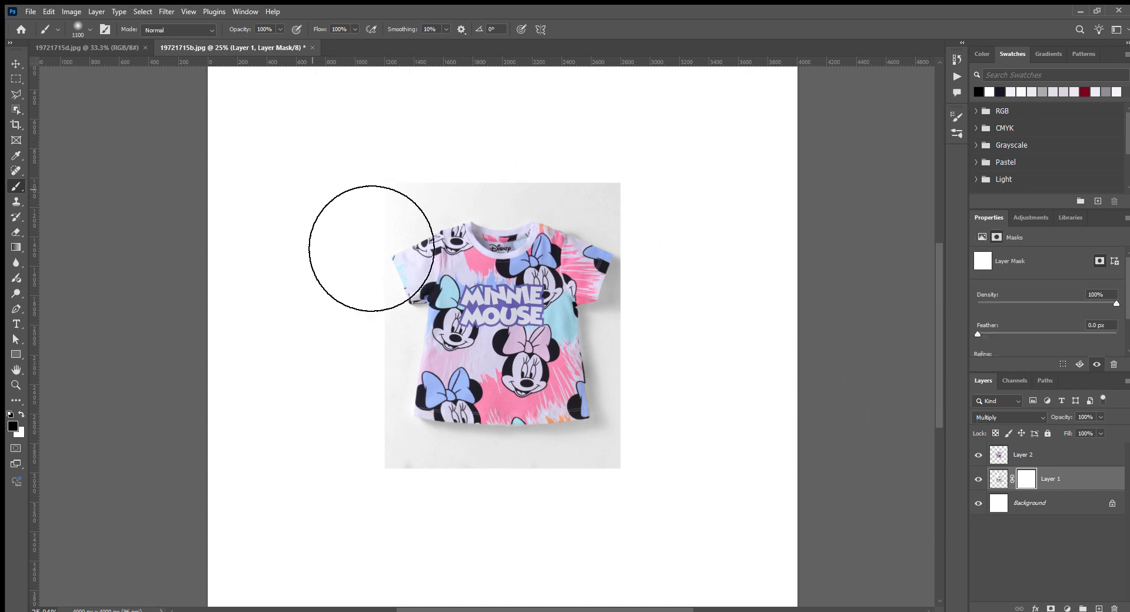
{"action": "mouse_move", "coordinate": [361, 245]}
{"action": "left_mouse_down"}
{"action": "mouse_move", "coordinate": [762, 247]}
{"action": "mouse_move", "coordinate": [669, 222]}
{"action": "mouse_move", "coordinate": [734, 530]}
{"action": "left_mouse_up"}
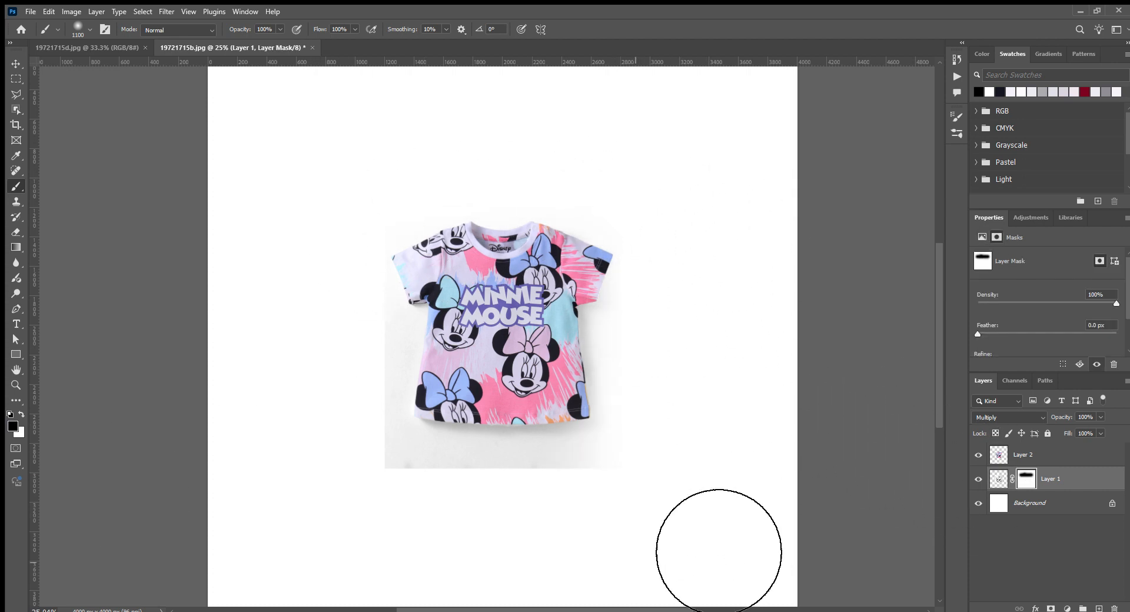
{"action": "mouse_move", "coordinate": [567, 567]}
{"action": "left_mouse_down"}
{"action": "mouse_move", "coordinate": [460, 588]}
{"action": "mouse_move", "coordinate": [356, 274]}
{"action": "mouse_move", "coordinate": [375, 223]}
{"action": "mouse_move", "coordinate": [409, 605]}
{"action": "left_mouse_up"}
{"action": "left_click", "coordinate": [1082, 460]}
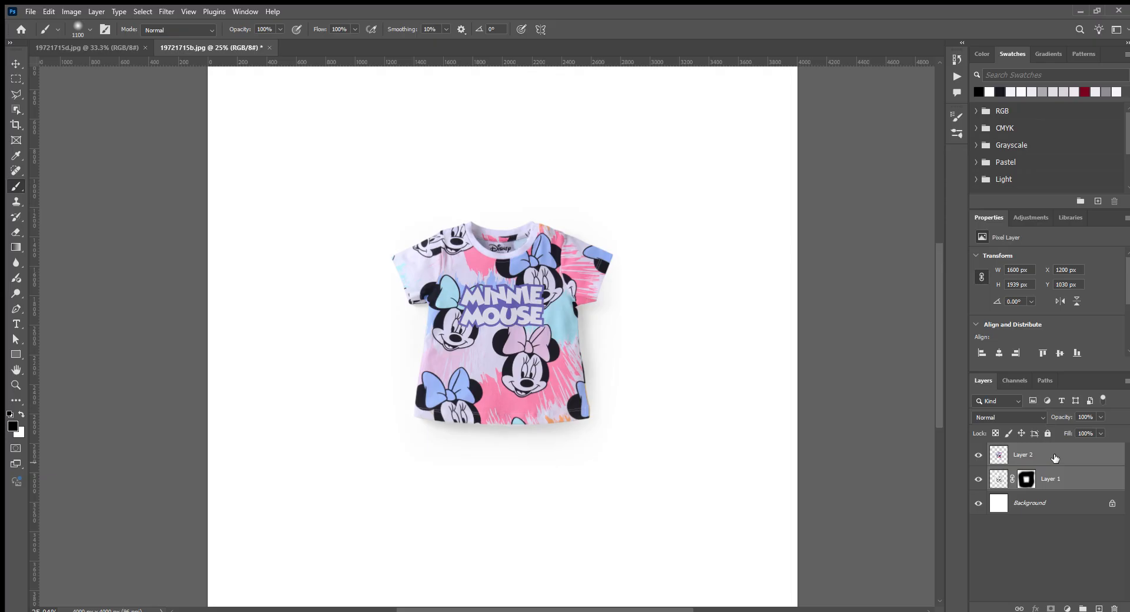
- Switch to 19721715d.jpg and run the same action to isolate the shorts on a white canvas with a masked shadow layer
{"action": "key", "text": "ctrl+Tab"}
{"action": "scroll", "coordinate": [651, 442], "scroll_direction": "down", "scroll_amount": 5}
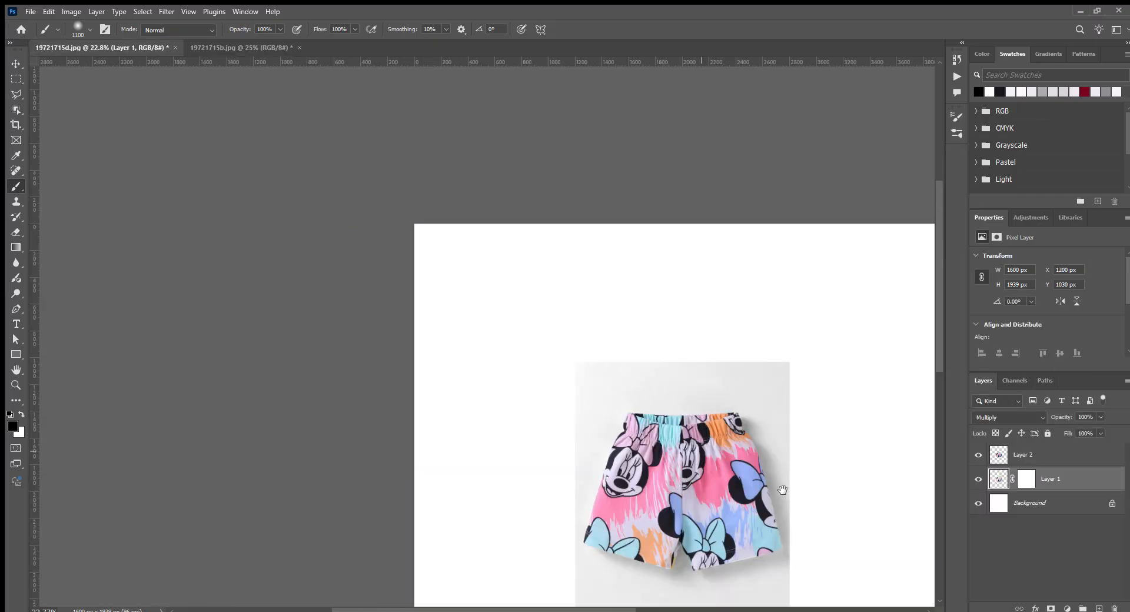
{"action": "left_click_drag", "start_coordinate": [786, 479], "coordinate": [600, 261]}
- Paint the shorts' shadow layer mask black around the garment to hide the grey backdrop, keeping only the soft shadow
{"action": "left_click", "coordinate": [1026, 479]}
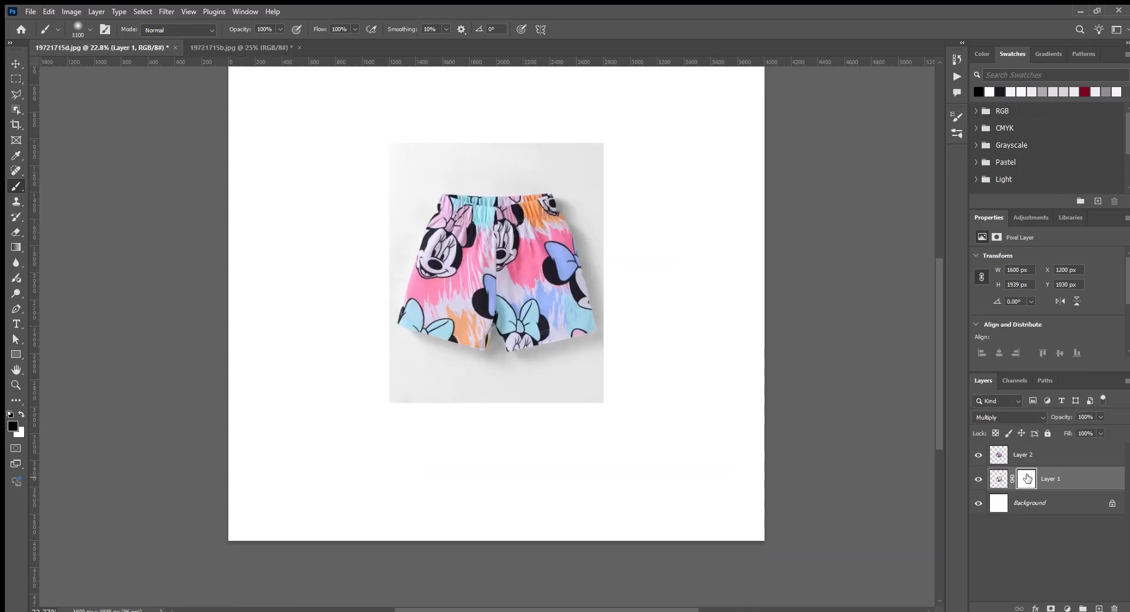
{"action": "left_click_drag", "start_coordinate": [466, 192], "coordinate": [631, 193]}
{"action": "mouse_move", "coordinate": [438, 381]}
{"action": "left_mouse_down"}
{"action": "mouse_move", "coordinate": [647, 511]}
{"action": "mouse_move", "coordinate": [335, 501]}
{"action": "mouse_move", "coordinate": [725, 482]}
{"action": "mouse_move", "coordinate": [615, 485]}
{"action": "mouse_move", "coordinate": [677, 455]}
{"action": "mouse_move", "coordinate": [729, 253]}
{"action": "mouse_move", "coordinate": [713, 273]}
{"action": "mouse_move", "coordinate": [716, 487]}
{"action": "mouse_move", "coordinate": [717, 162]}
{"action": "mouse_move", "coordinate": [713, 371]}
{"action": "mouse_move", "coordinate": [726, 240]}
{"action": "mouse_move", "coordinate": [658, 154]}
{"action": "left_mouse_up"}
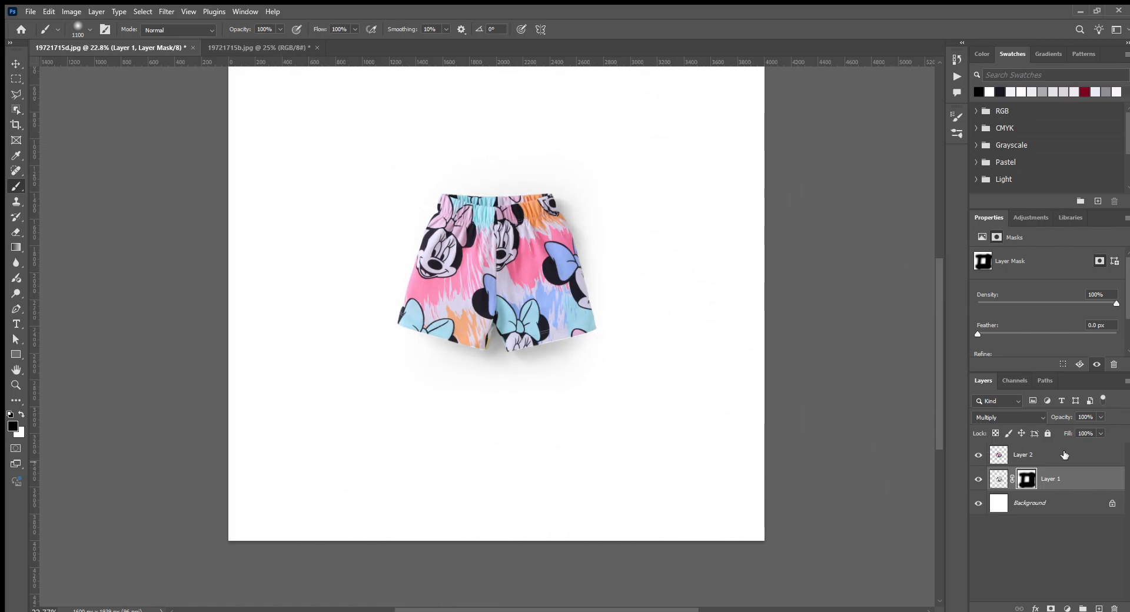
- Select both shorts layers, scale them together to about 136%, and place them in the lower-right part of the canvas
{"action": "left_click", "coordinate": [1063, 454], "text": "shift"}
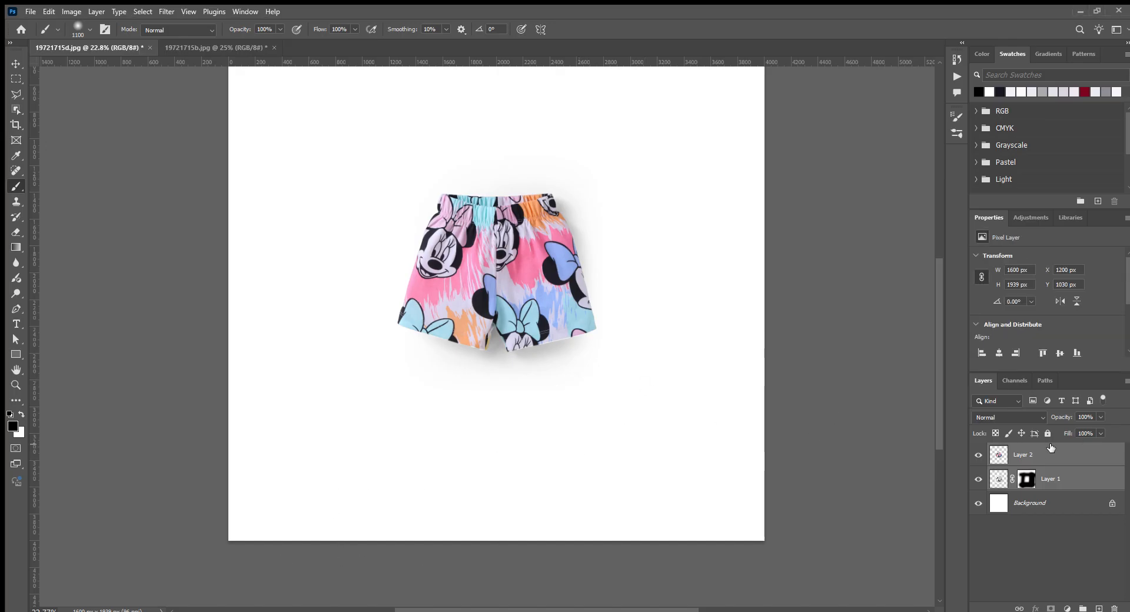
{"action": "key", "text": "ctrl+t"}
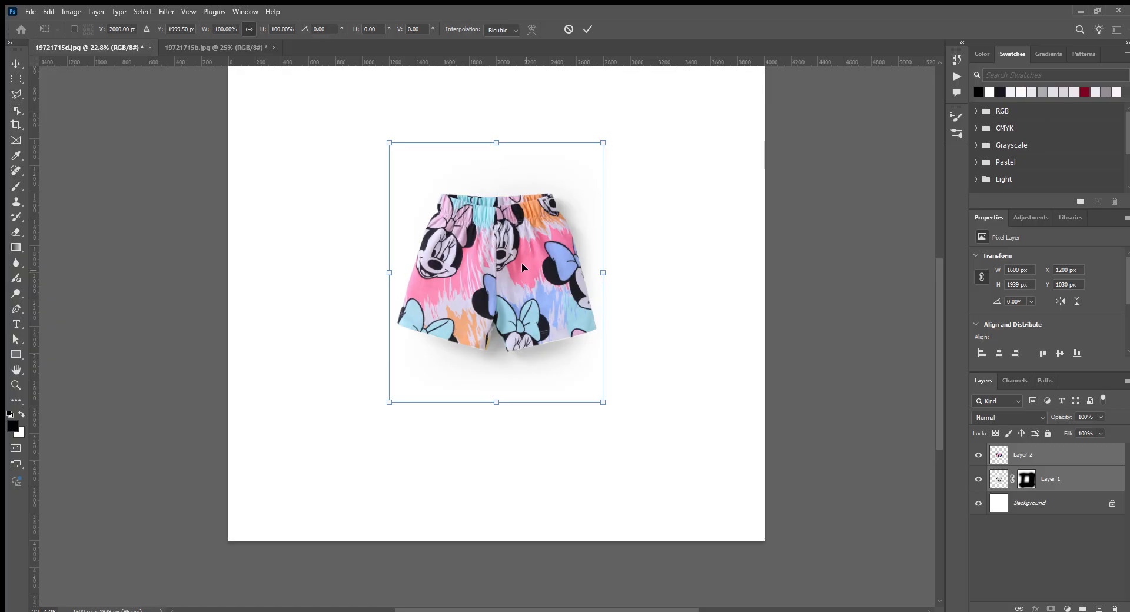
{"action": "left_click_drag", "start_coordinate": [522, 267], "coordinate": [587, 367]}
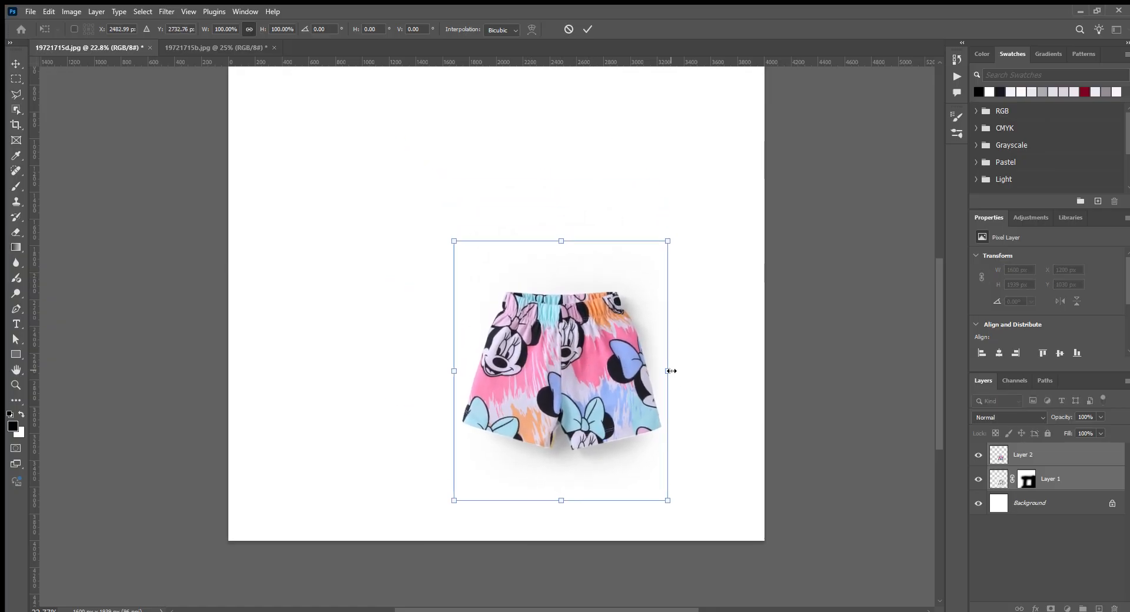
{"action": "left_click_drag", "start_coordinate": [671, 370], "coordinate": [707, 372]}
{"action": "left_click_drag", "start_coordinate": [590, 386], "coordinate": [584, 388]}
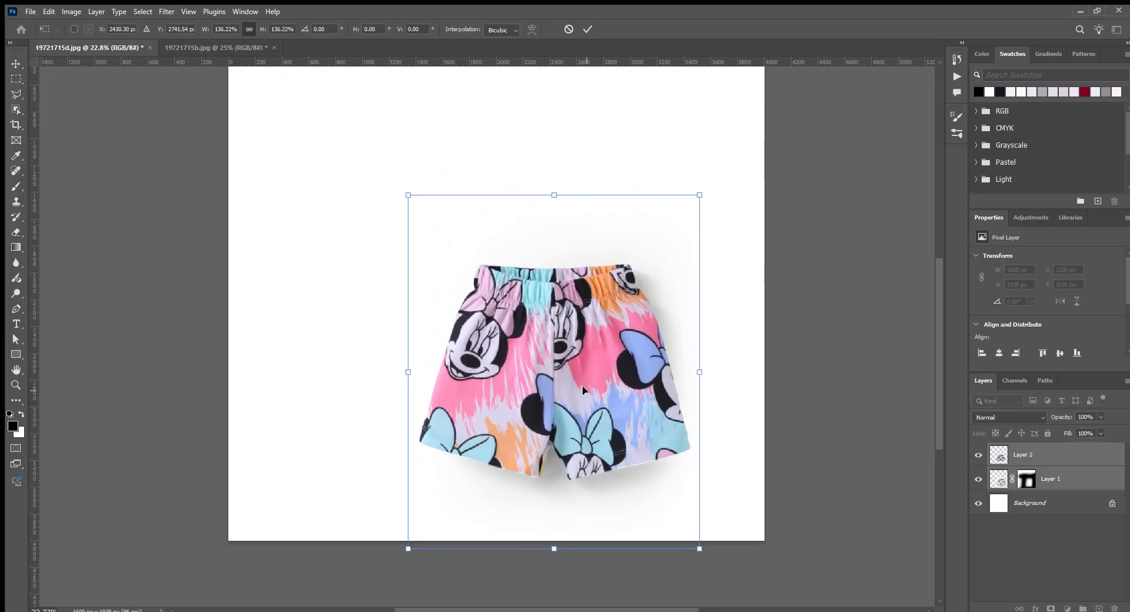
{"action": "key", "text": "Return"}
- Copy the T-shirt layers from 19721715b.jpg into the shorts document, placing them above the shorts layers
{"action": "scroll", "coordinate": [616, 506], "scroll_direction": "up", "scroll_amount": 4}
{"action": "scroll", "coordinate": [617, 505], "scroll_direction": "down", "scroll_amount": 3}
{"action": "scroll", "coordinate": [617, 504], "scroll_direction": "down", "scroll_amount": 5}
{"action": "key", "text": "v"}
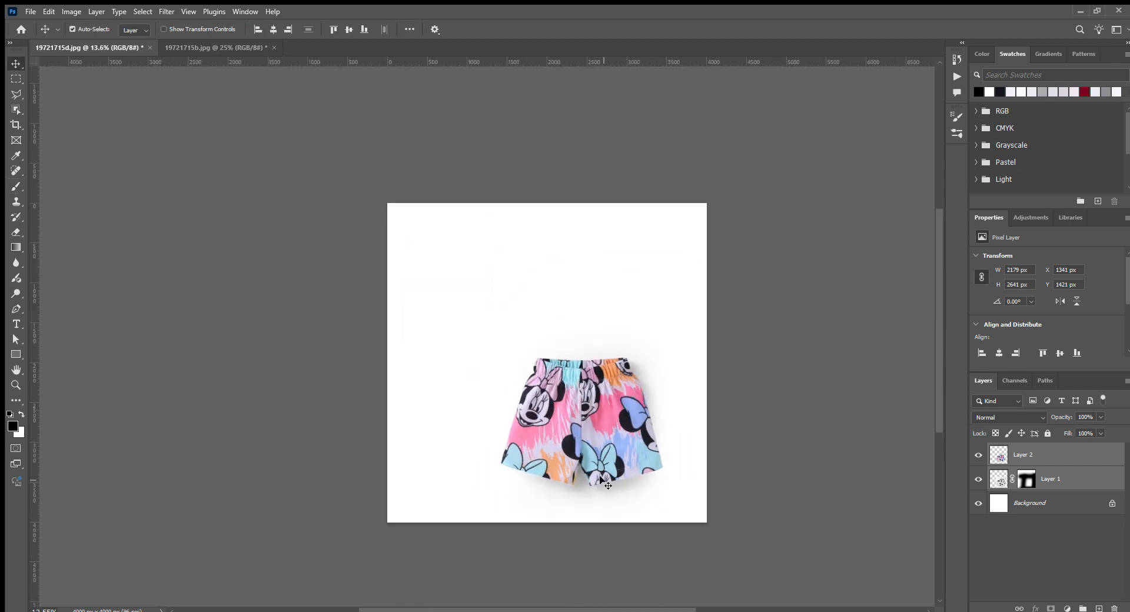
{"action": "key", "text": "ctrl+Tab"}
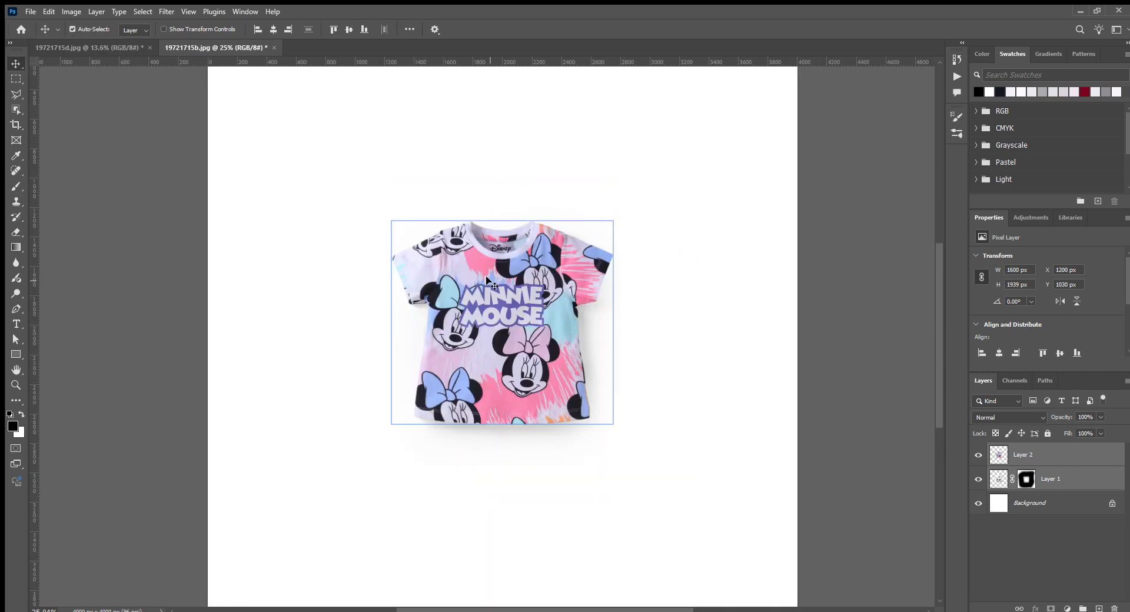
{"action": "left_click_drag", "start_coordinate": [536, 303], "coordinate": [599, 326]}
{"action": "left_click", "coordinate": [1046, 505]}
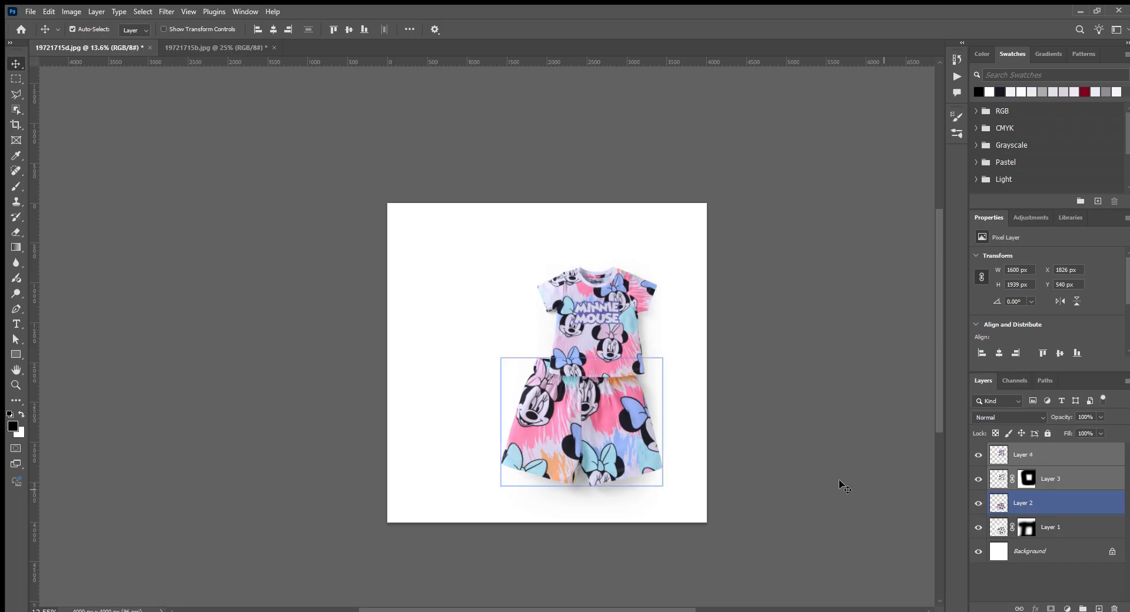
- Enlarge the T-shirt and its shadow together to 2553 px wide and place them at the canvas's upper left, overlapping the shorts
{"action": "key", "text": "ctrl+t"}
{"action": "left_click_drag", "start_coordinate": [624, 373], "coordinate": [661, 449]}
{"action": "left_click_drag", "start_coordinate": [579, 373], "coordinate": [559, 377]}
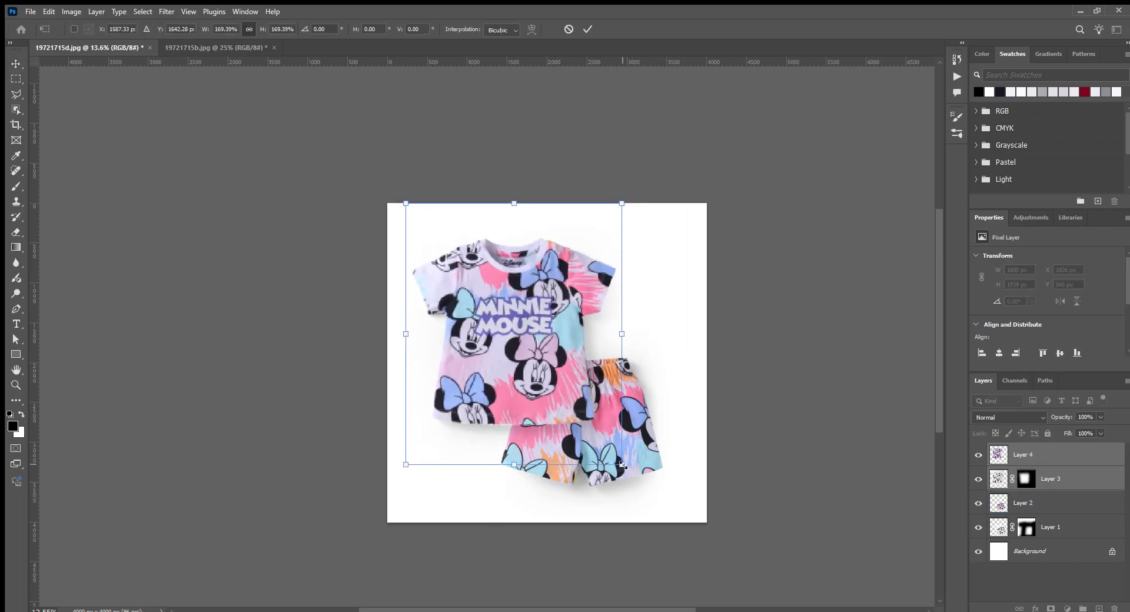
{"action": "left_click_drag", "start_coordinate": [623, 467], "coordinate": [609, 465]}
{"action": "left_click_drag", "start_coordinate": [568, 388], "coordinate": [565, 387]}
{"action": "key", "text": "Return"}
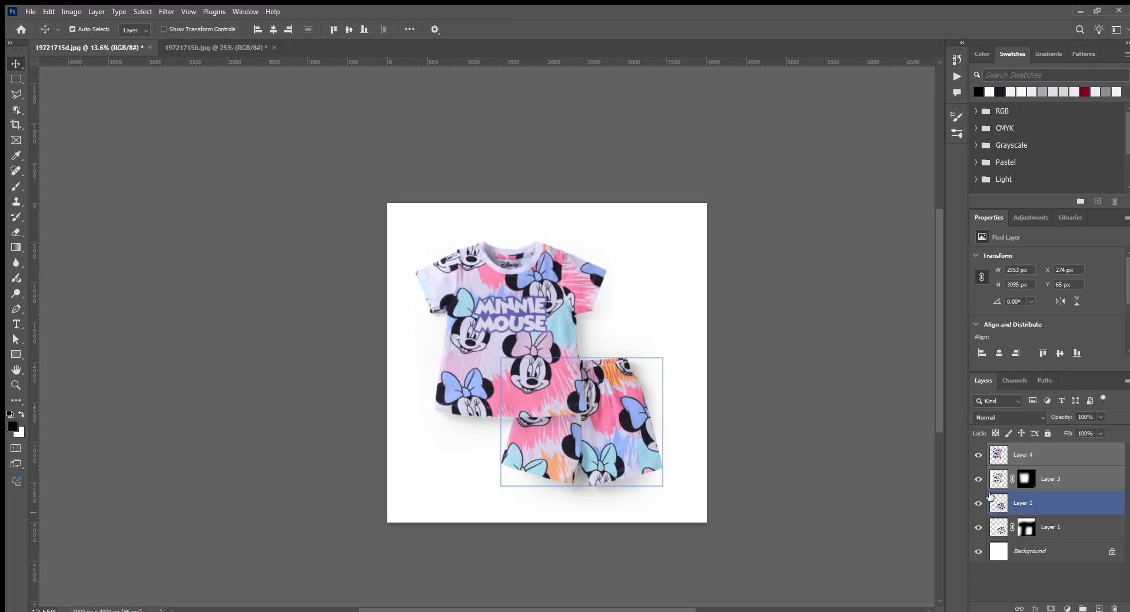
- Add a blank Multiply layer directly above the shorts layer and choose a mid grey as the brush color
{"action": "left_click", "coordinate": [1021, 501]}
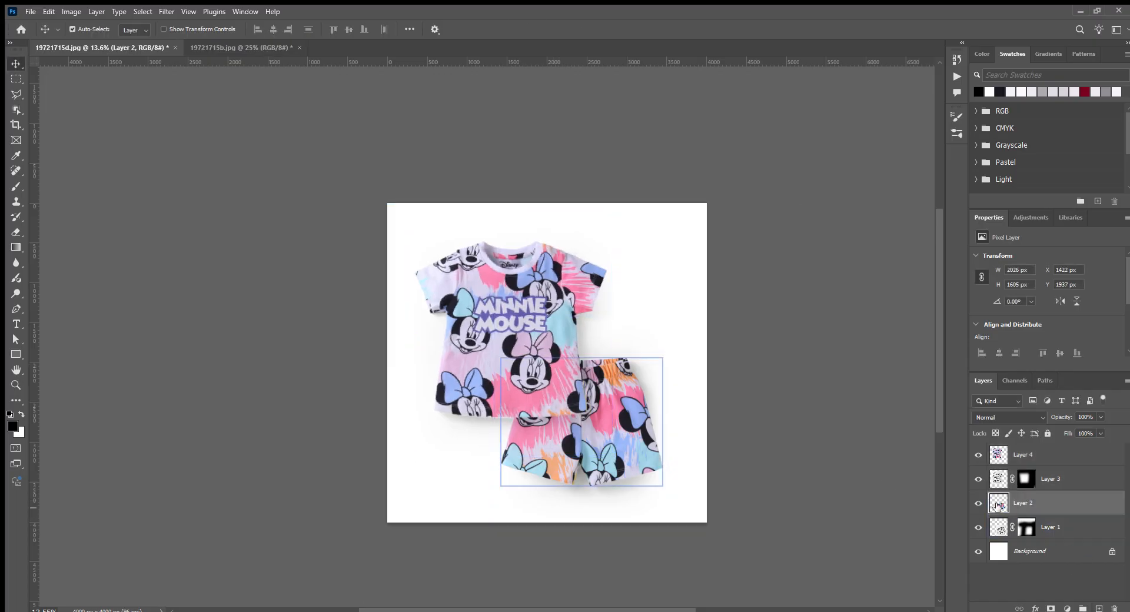
{"action": "left_click", "coordinate": [1098, 608]}
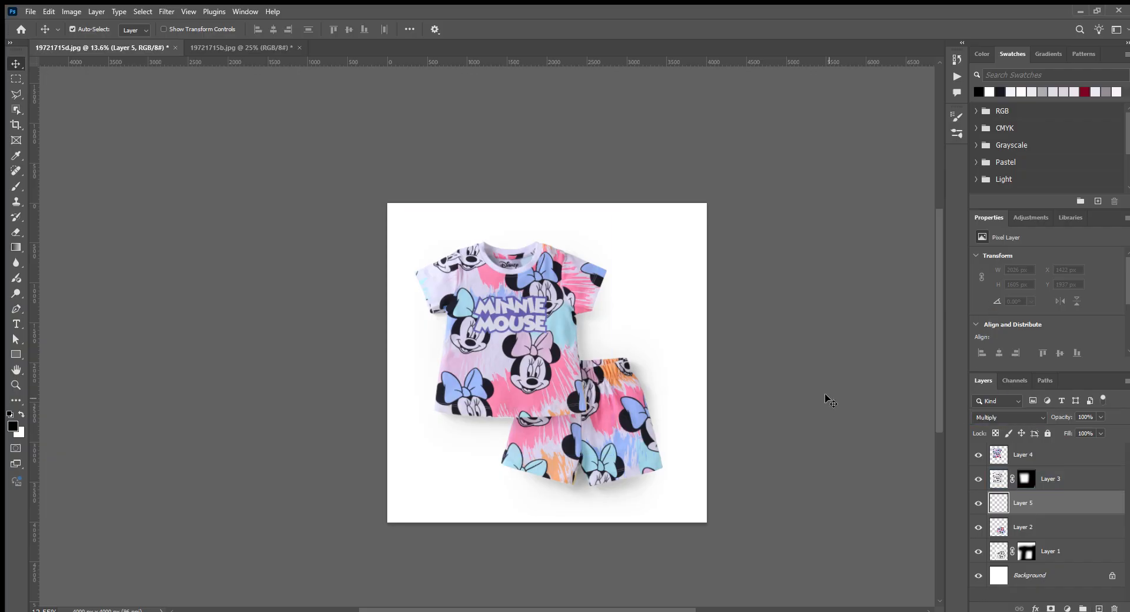
{"action": "key", "text": "b"}
{"action": "scroll", "coordinate": [554, 471], "scroll_direction": "up", "scroll_amount": 2}
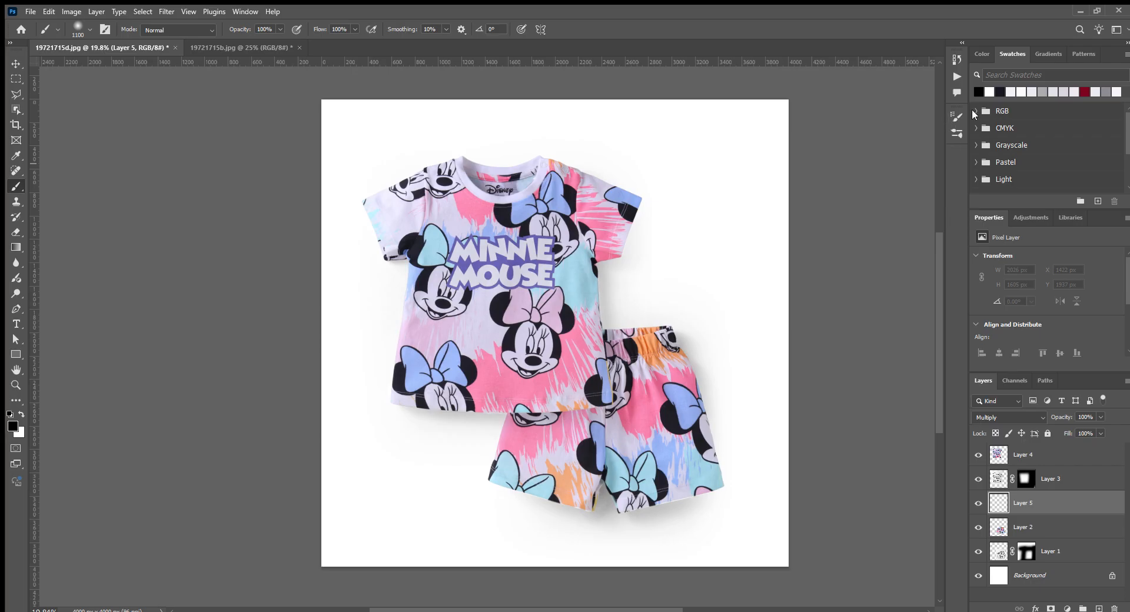
{"action": "left_click", "coordinate": [982, 52]}
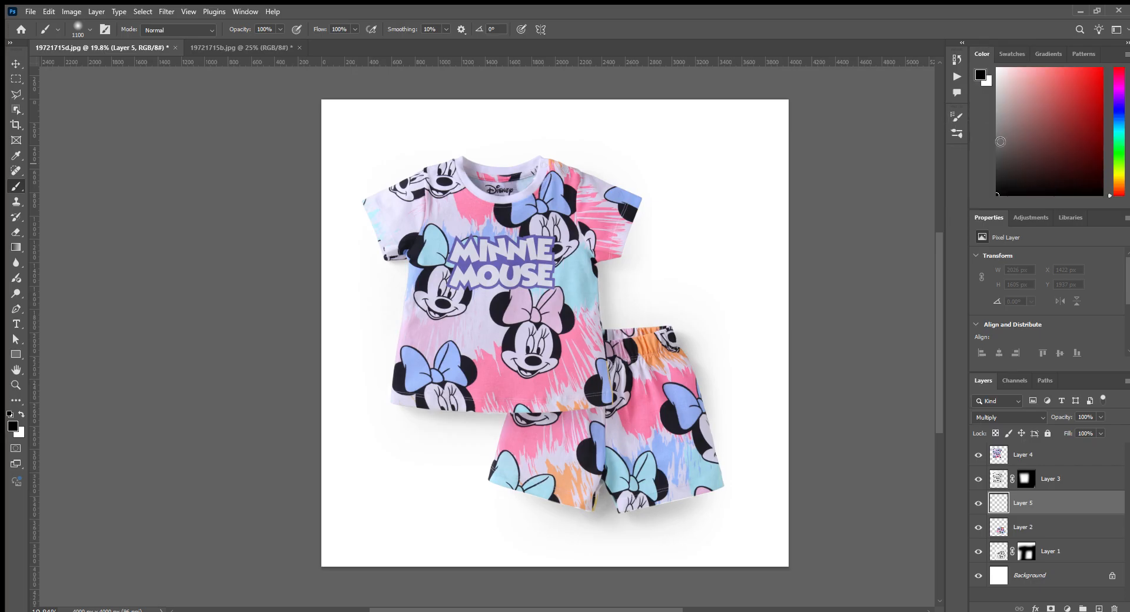
{"action": "left_click_drag", "start_coordinate": [1001, 141], "coordinate": [976, 140]}
- Paint a soft grey shadow on the shorts along the T-shirt's overlapping hem and side edge with a 300 px brush
{"action": "scroll", "coordinate": [540, 398], "scroll_direction": "up", "scroll_amount": 5}
{"action": "key", "text": "bracketleft"}
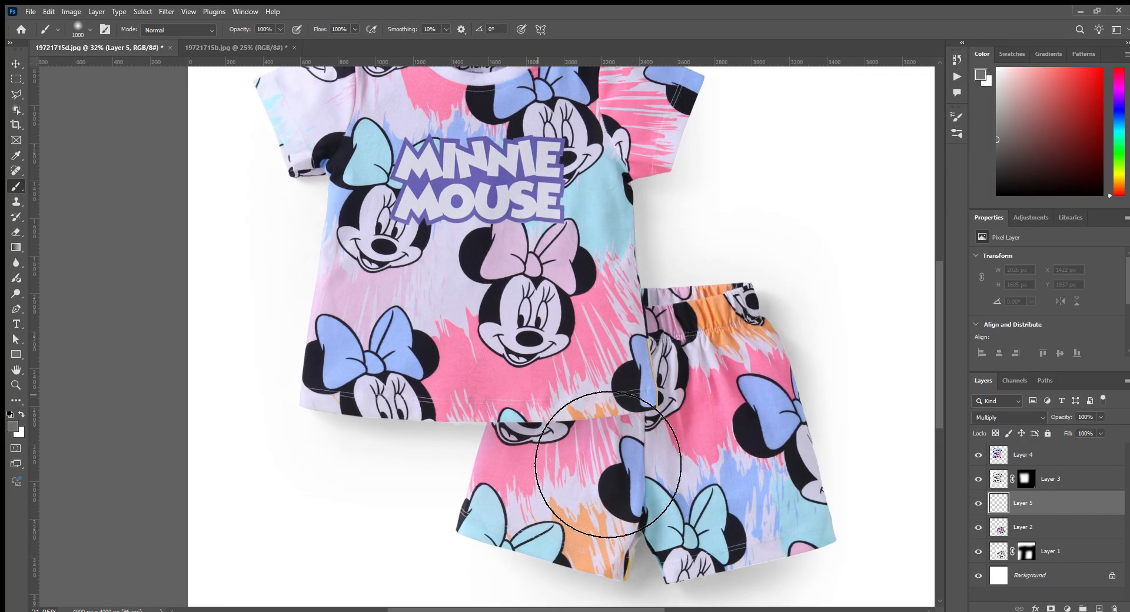
{"action": "key", "text": "bracketleft"}
{"action": "key", "text": "bracketleft"}
{"action": "key", "text": "bracketleft"}
{"action": "key", "text": "bracketleft"}
{"action": "key", "text": "bracketleft"}
{"action": "key", "text": "bracketleft"}
{"action": "key", "text": "bracketleft"}
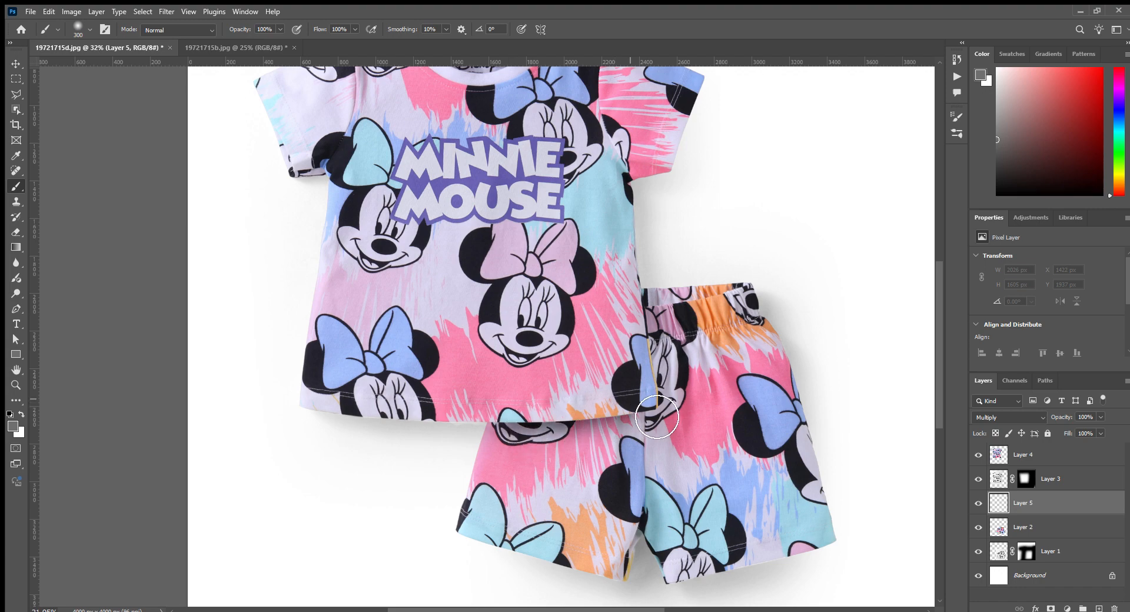
{"action": "left_click_drag", "start_coordinate": [657, 416], "coordinate": [657, 414]}
{"action": "left_click_drag", "start_coordinate": [636, 321], "coordinate": [644, 380]}
{"action": "scroll", "coordinate": [608, 403], "scroll_direction": "down", "scroll_amount": 8}
{"action": "key", "text": "v"}
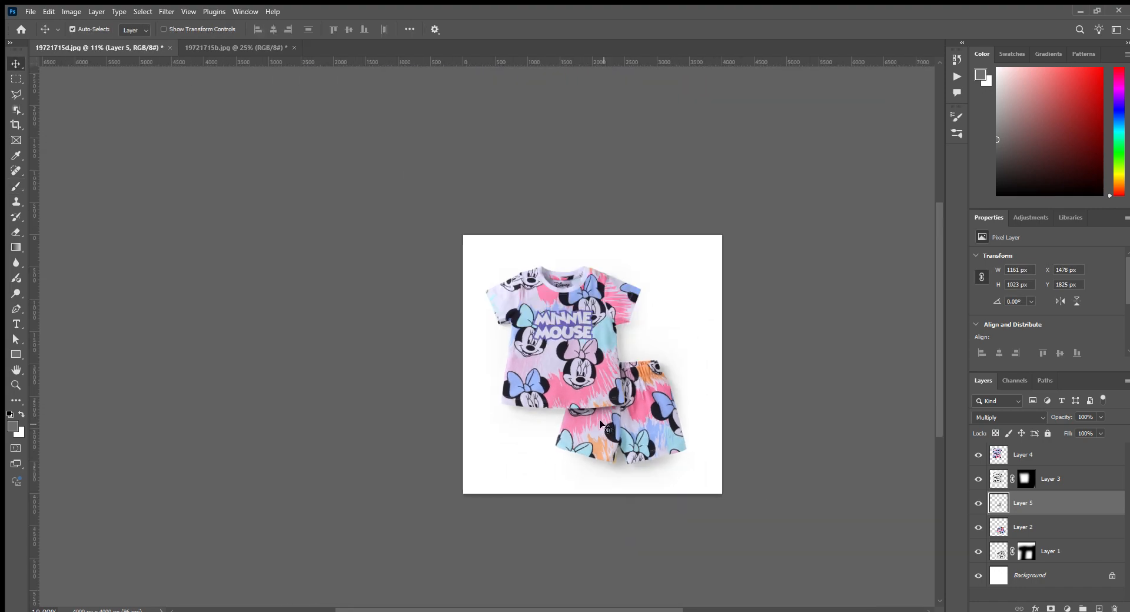
{"action": "scroll", "coordinate": [607, 429], "scroll_direction": "up", "scroll_amount": 3}
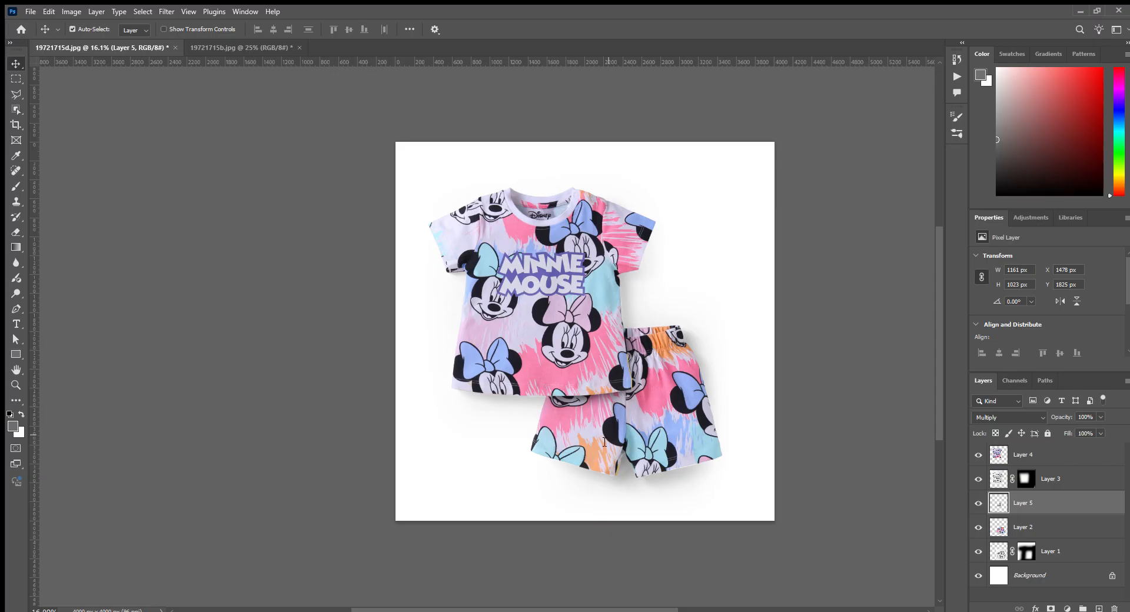
- Save the layered composition as 19721715a_ref.psd and merge its visible layers
{"action": "key", "text": "ctrl+s"}
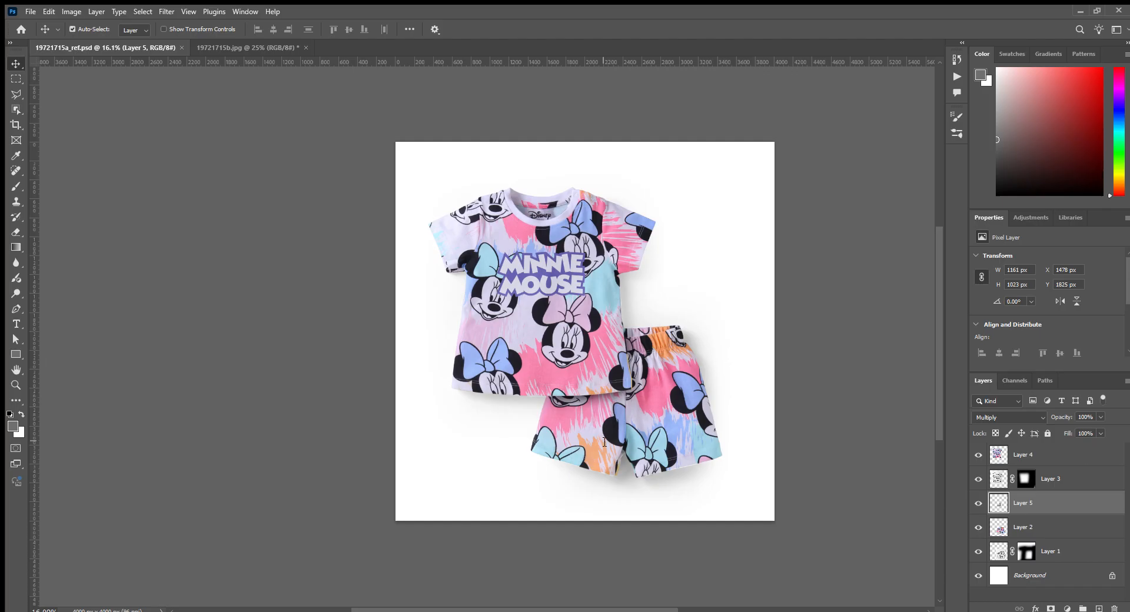
{"action": "key", "text": "ctrl+shift+e"}
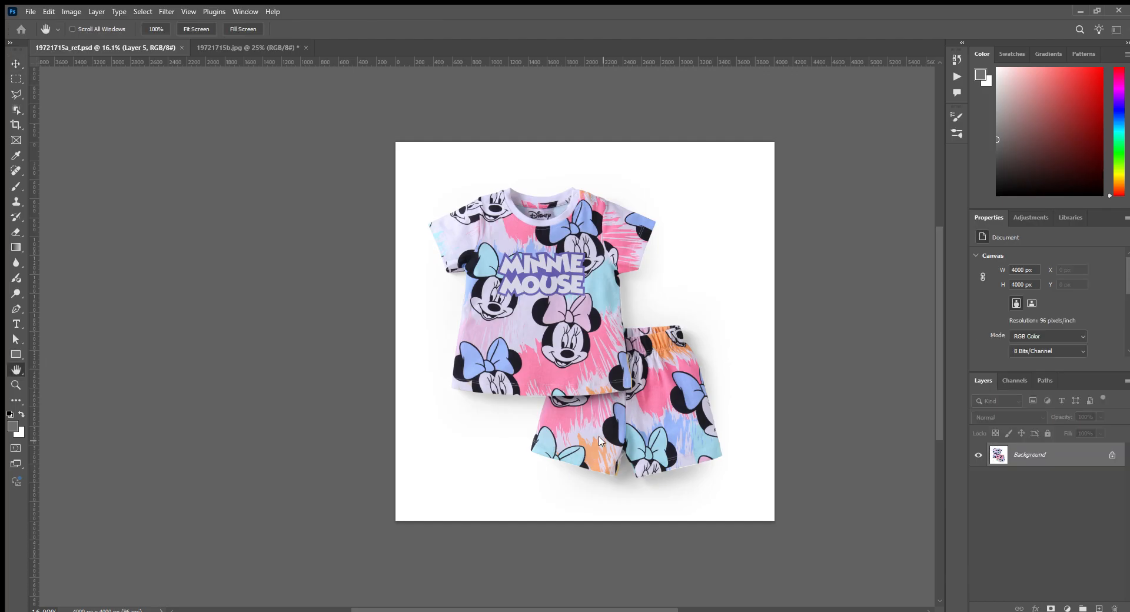
{"action": "key", "text": "ctrl+z"}
- Close the finished composition and the leftover T-shirt document
{"action": "key", "text": "ctrl+Tab"}
{"action": "key", "text": "ctrl+w"}
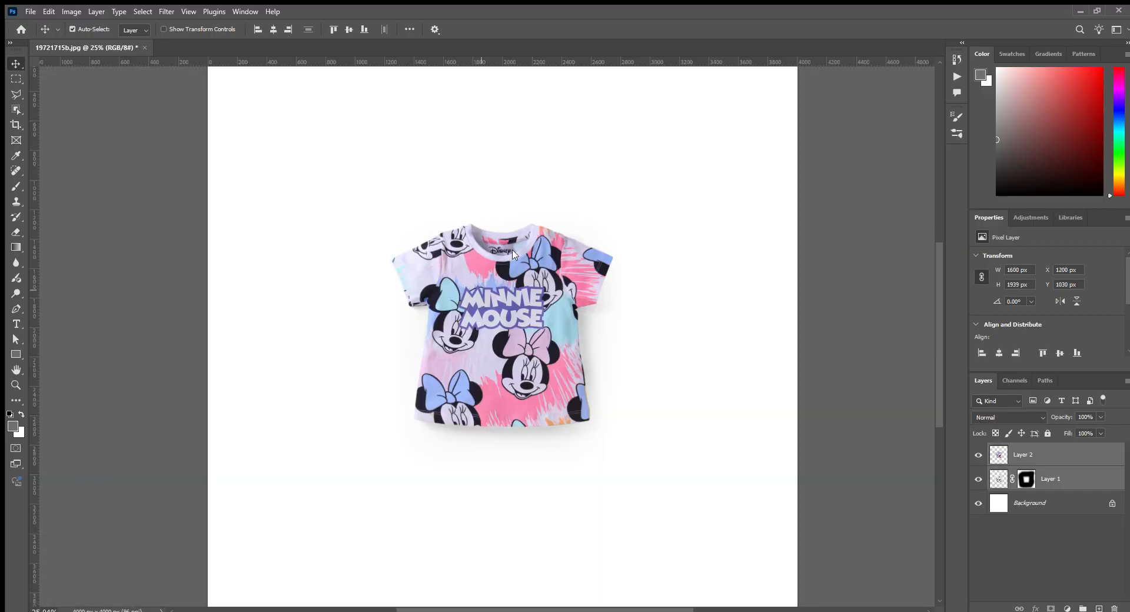
{"action": "key", "text": "ctrl+w"}
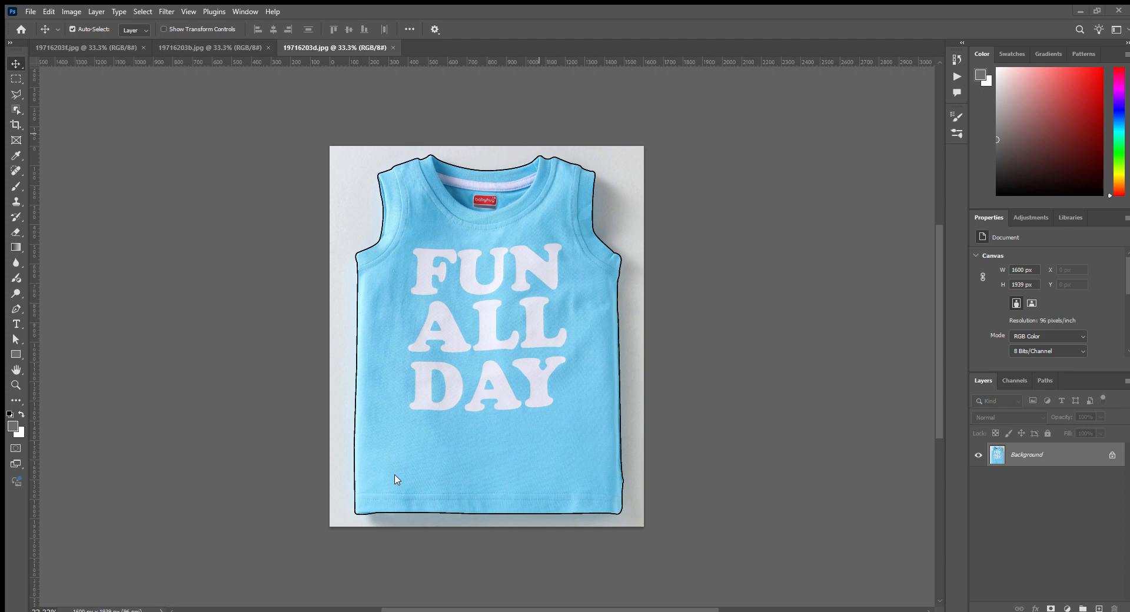
- Switch to 19716203f.jpg and run the recorded action to isolate the striped bear vest on a white canvas with a masked shadow layer
{"action": "key", "text": "ctrl+Tab"}
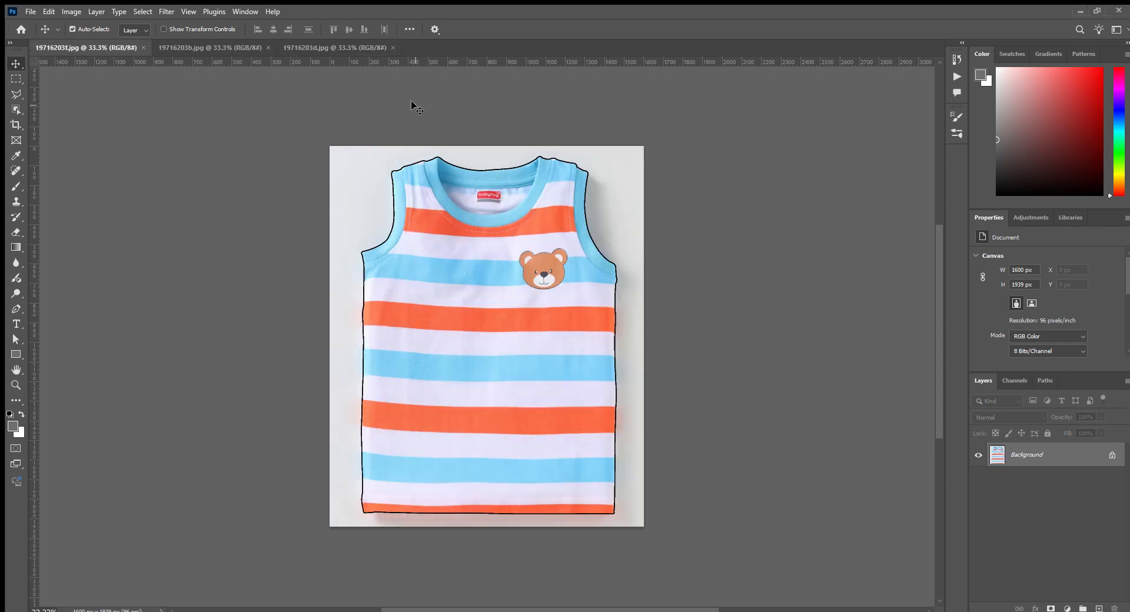
{"action": "key", "text": "F2"}
{"action": "left_click_drag", "start_coordinate": [789, 467], "coordinate": [580, 238]}
{"action": "scroll", "coordinate": [627, 360], "scroll_direction": "down", "scroll_amount": 3}
- Paint Layer 1's mask black around the striped vest with a soft 900 px brush to hide the grey backdrop
{"action": "key", "text": "b"}
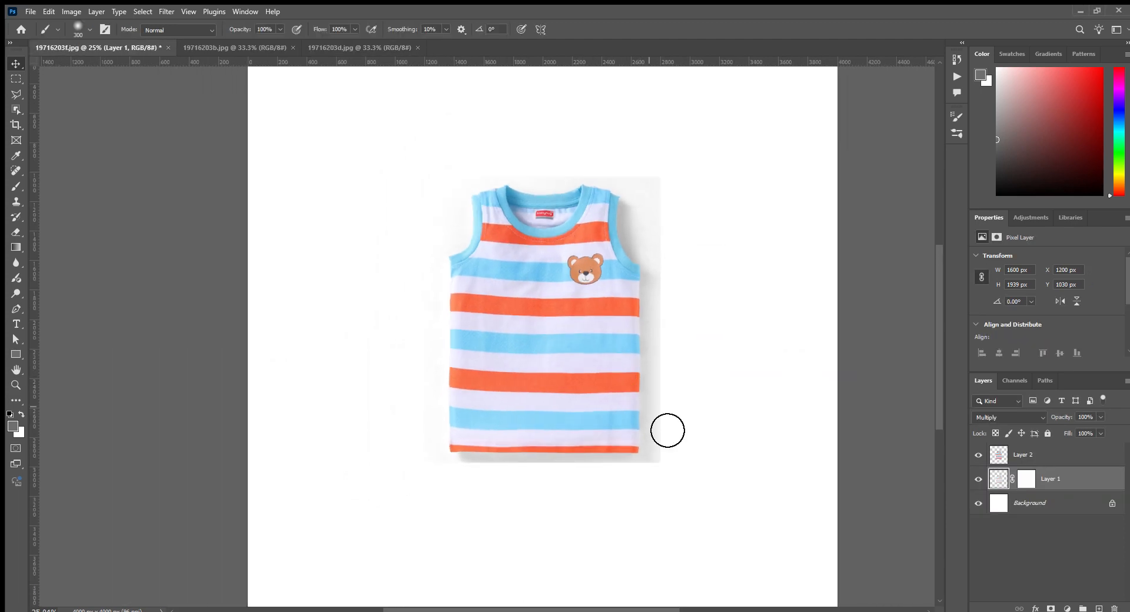
{"action": "left_click", "coordinate": [1026, 479]}
{"action": "key", "text": "d"}
{"action": "key", "text": "bracketright"}
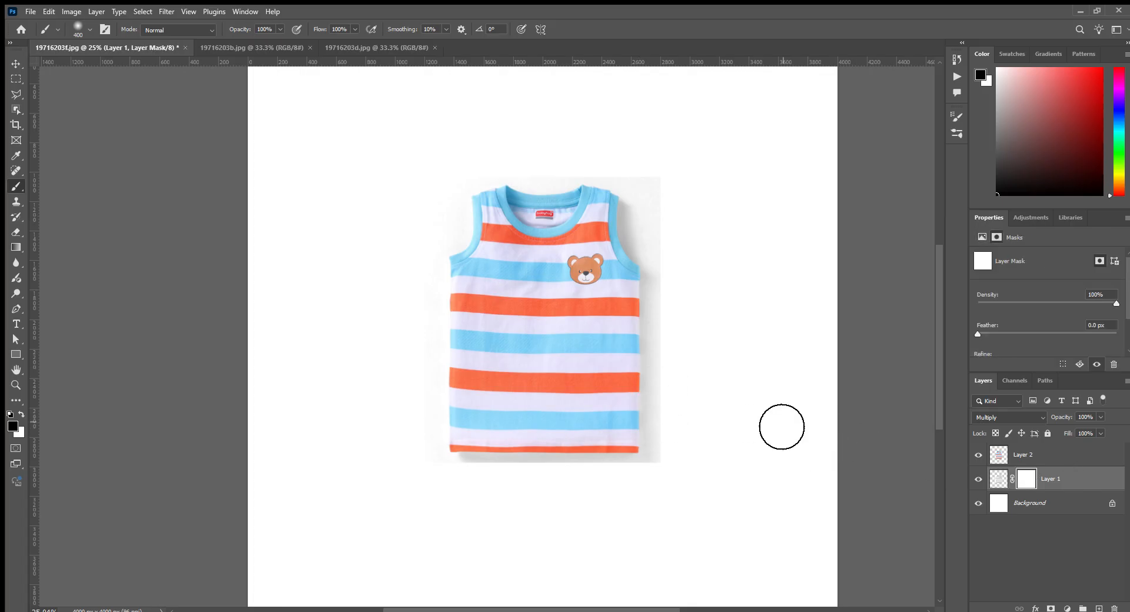
{"action": "key", "text": "bracketright"}
{"action": "key", "text": "bracketright"}
{"action": "key", "text": "bracketright"}
{"action": "key", "text": "bracketright"}
{"action": "key", "text": "bracketright"}
{"action": "mouse_move", "coordinate": [464, 190]}
{"action": "left_mouse_down"}
{"action": "mouse_move", "coordinate": [677, 185]}
{"action": "mouse_move", "coordinate": [575, 184]}
{"action": "mouse_move", "coordinate": [762, 210]}
{"action": "mouse_move", "coordinate": [724, 550]}
{"action": "mouse_move", "coordinate": [757, 347]}
{"action": "mouse_move", "coordinate": [734, 590]}
{"action": "mouse_move", "coordinate": [543, 572]}
{"action": "mouse_move", "coordinate": [750, 551]}
{"action": "mouse_move", "coordinate": [415, 563]}
{"action": "mouse_move", "coordinate": [665, 557]}
{"action": "left_mouse_up"}
- Select the striped bear vest together with its Layer 1 shadow and move both to the upper centre of the canvas
{"action": "left_click", "coordinate": [1068, 464], "text": "ctrl"}
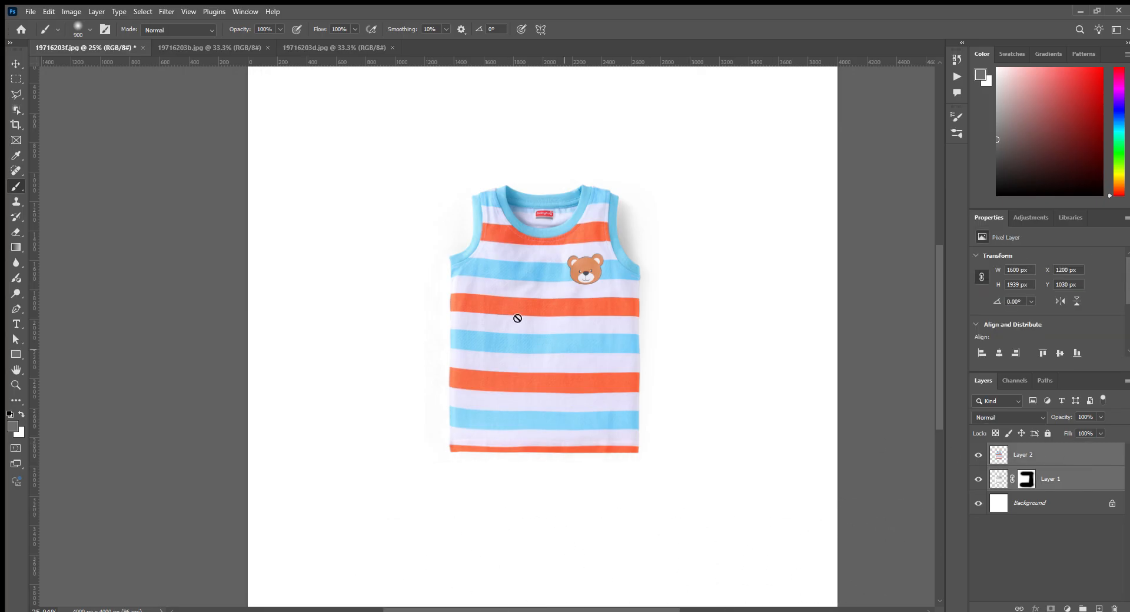
{"action": "scroll", "coordinate": [511, 315], "scroll_direction": "down", "scroll_amount": 3}
{"action": "key", "text": "ctrl+t"}
{"action": "left_click_drag", "start_coordinate": [538, 342], "coordinate": [538, 292]}
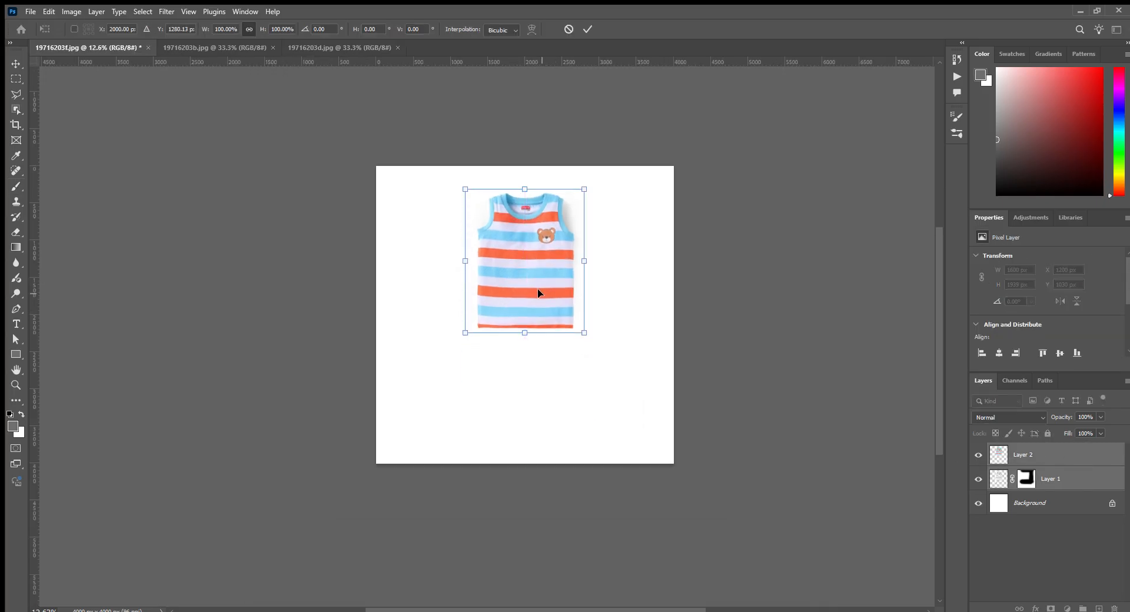
{"action": "key", "text": "Return"}
{"action": "key", "text": "b"}
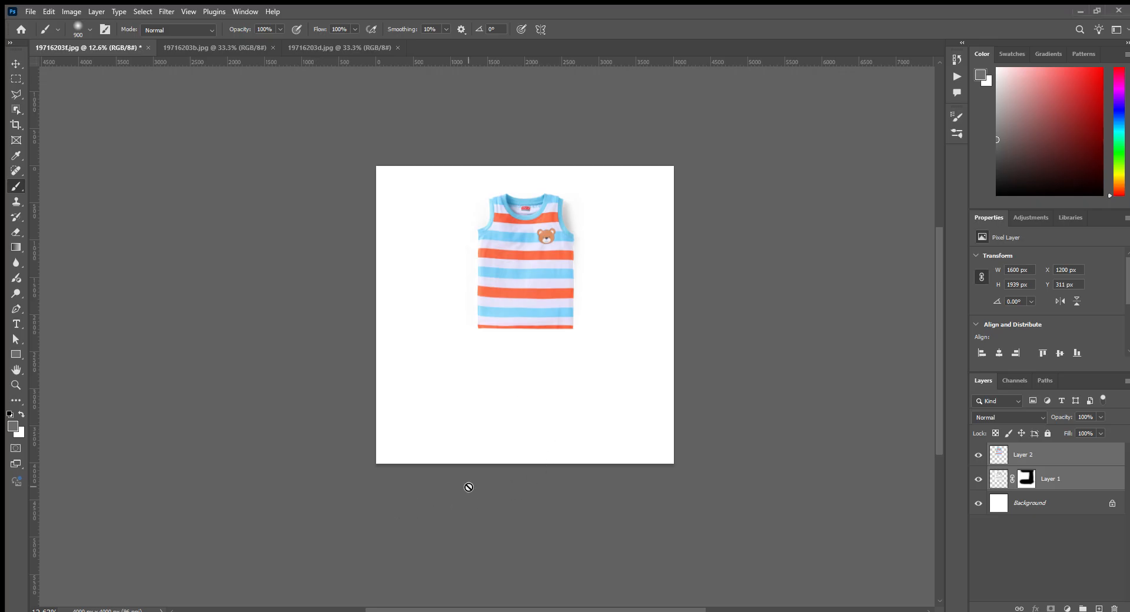
- Isolate the patterned vest in 19716203b.jpg with the recorded action and paint Layer 1's mask black around it to hide the grey backdrop
{"action": "left_click", "coordinate": [312, 48]}
{"action": "left_click", "coordinate": [222, 47]}
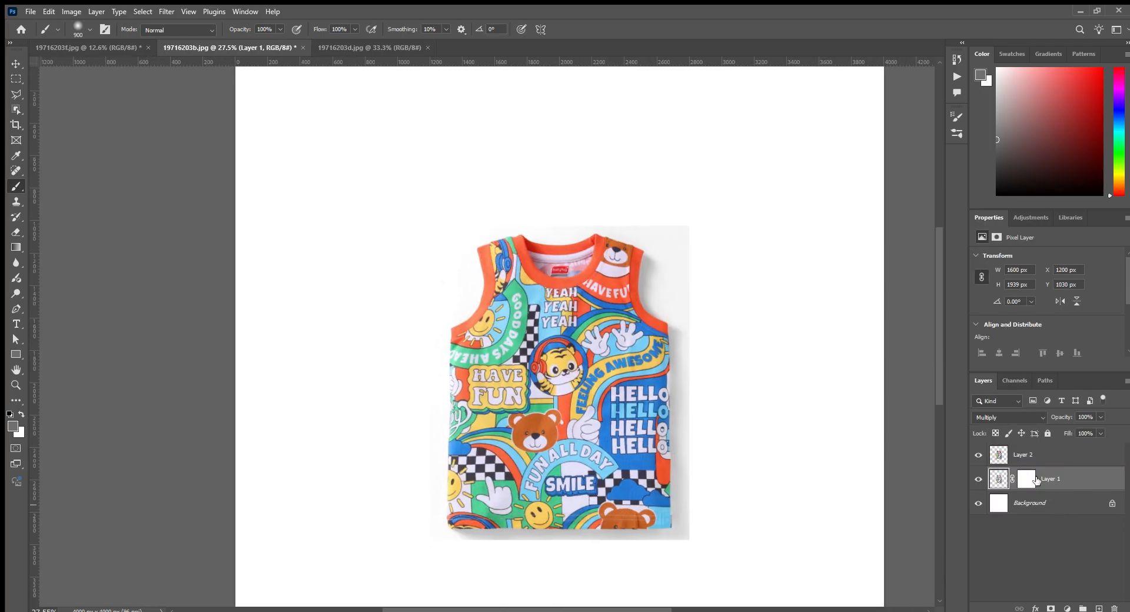
{"action": "left_click", "coordinate": [1027, 480]}
{"action": "mouse_move", "coordinate": [528, 245]}
{"action": "left_mouse_down"}
{"action": "mouse_move", "coordinate": [855, 255]}
{"action": "mouse_move", "coordinate": [768, 247]}
{"action": "mouse_move", "coordinate": [793, 580]}
{"action": "mouse_move", "coordinate": [782, 600]}
{"action": "mouse_move", "coordinate": [378, 600]}
{"action": "left_mouse_up"}
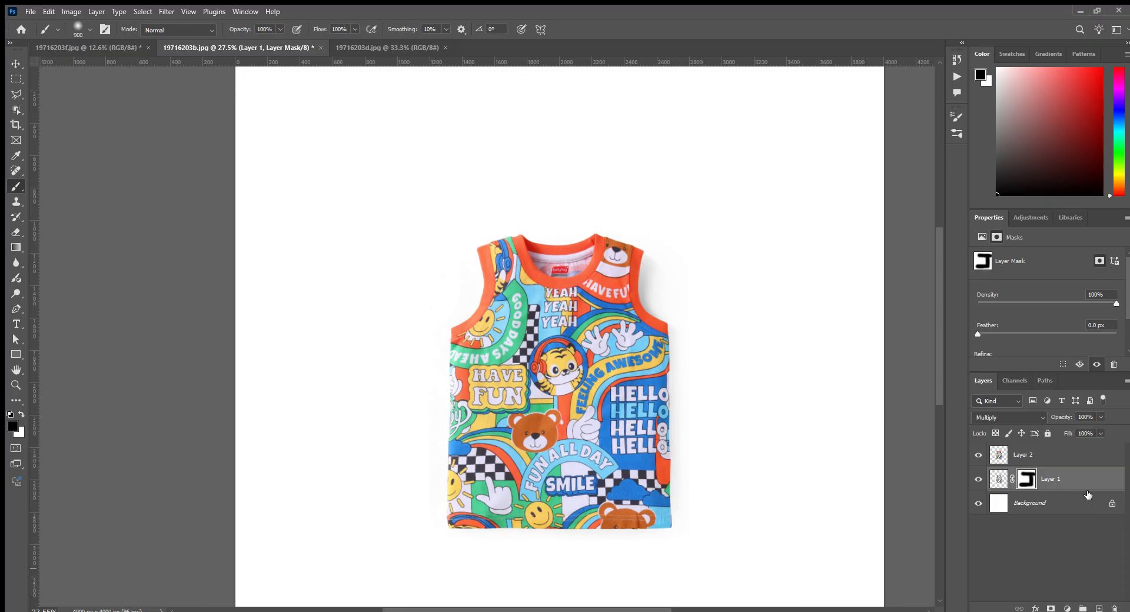
- Copy the patterned vest's Layer 2 and Layer 1 shadow into the 19716203f.jpg composition
{"action": "left_click", "coordinate": [1067, 460], "text": "shift"}
{"action": "key", "text": "v"}
{"action": "left_click_drag", "start_coordinate": [542, 334], "coordinate": [158, 49]}
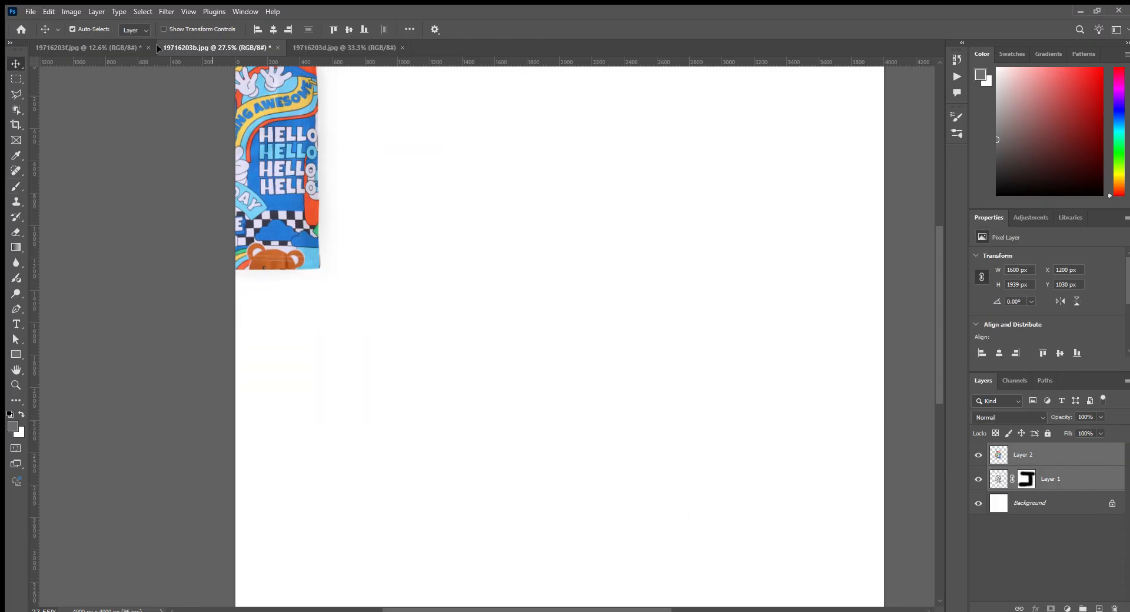
{"action": "left_click_drag", "start_coordinate": [89, 39], "coordinate": [506, 295]}
- Rotate the patterned vest and its shadow by -15° and place them at the lower left, overlapping the striped vest
{"action": "key", "text": "ctrl+t"}
{"action": "mouse_move", "coordinate": [520, 334]}
{"action": "left_mouse_down"}
{"action": "mouse_move", "coordinate": [534, 298]}
{"action": "mouse_move", "coordinate": [524, 333]}
{"action": "left_mouse_up"}
{"action": "left_click_drag", "start_coordinate": [595, 347], "coordinate": [612, 324]}
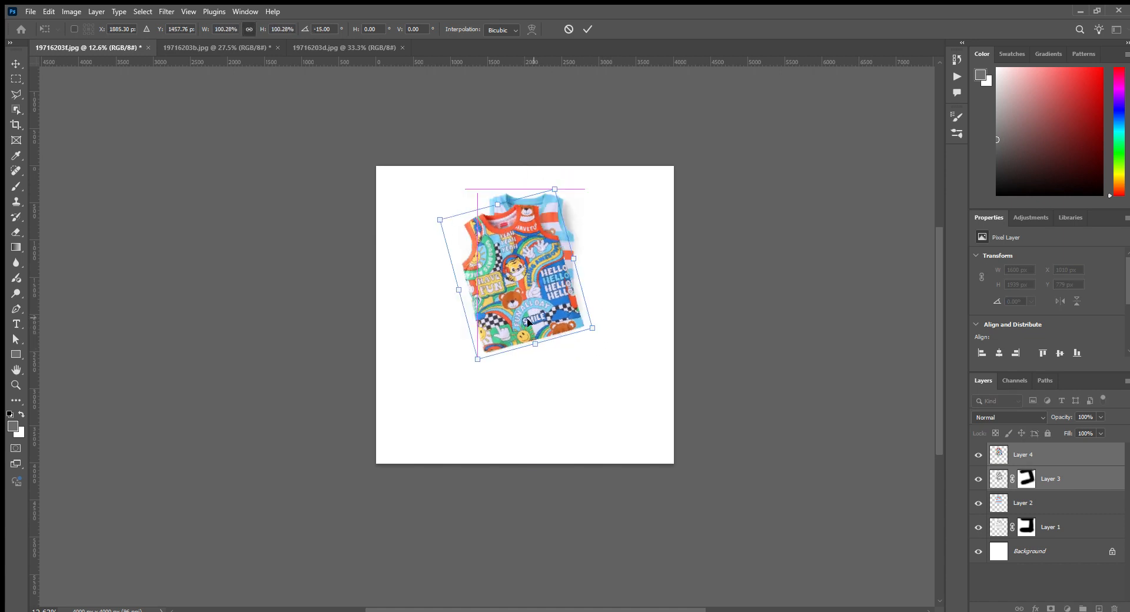
{"action": "left_click_drag", "start_coordinate": [543, 296], "coordinate": [509, 357]}
{"action": "key", "text": "Return"}
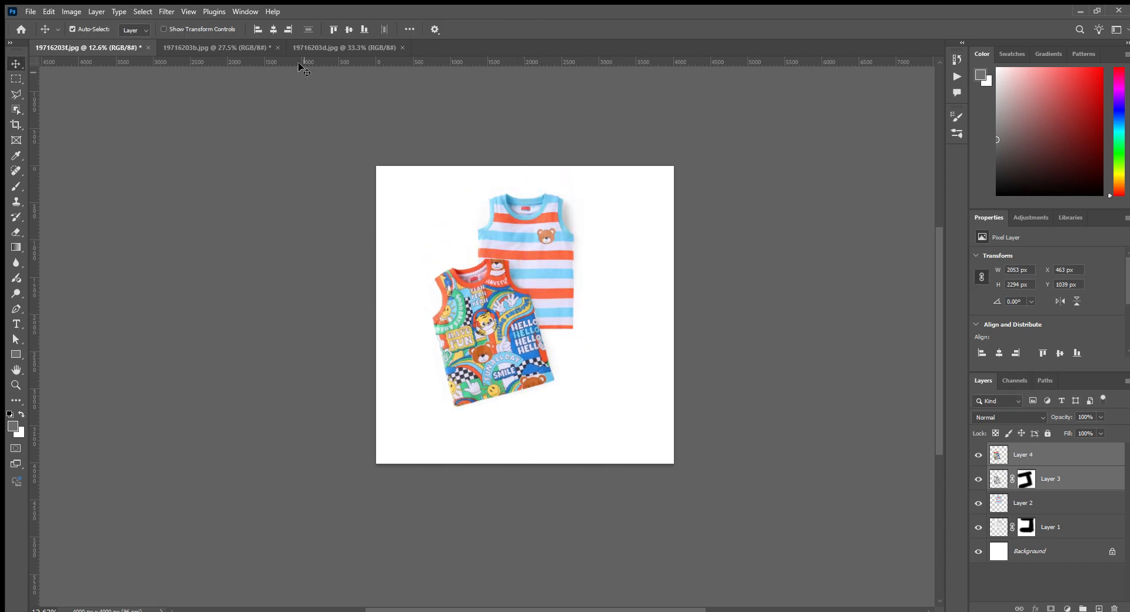
- Switch to 19716203d.jpg and run the recorded action to isolate the blue FUN ALL DAY vest on a white canvas with a masked shadow layer
{"action": "left_click", "coordinate": [318, 47]}
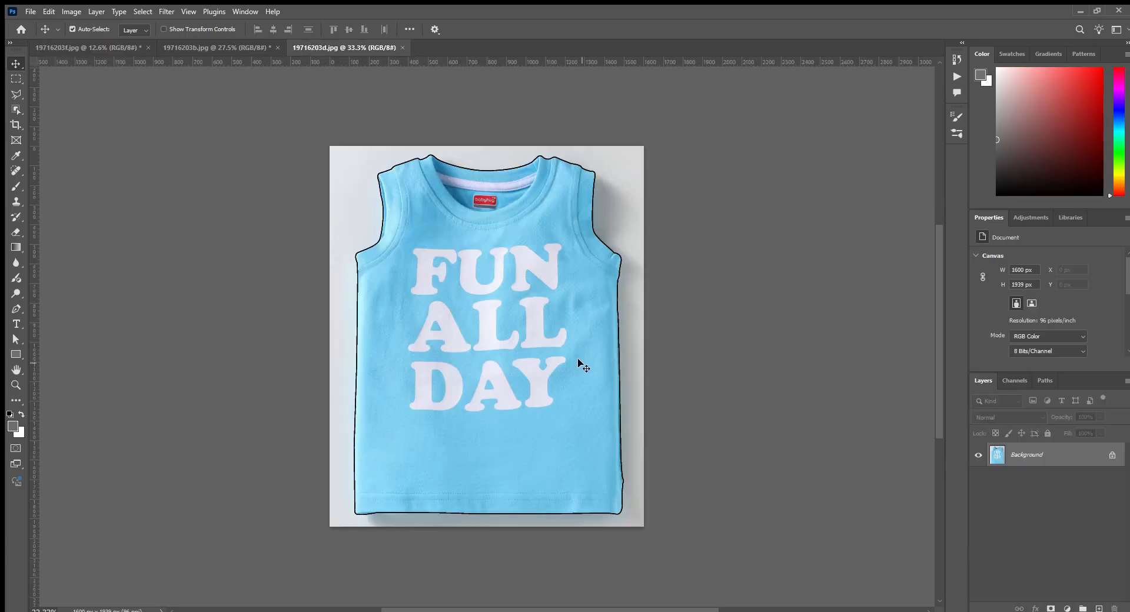
{"action": "key", "text": "F2"}
{"action": "scroll", "coordinate": [680, 367], "scroll_direction": "down", "scroll_amount": 3}
{"action": "left_click_drag", "start_coordinate": [679, 367], "coordinate": [538, 222]}
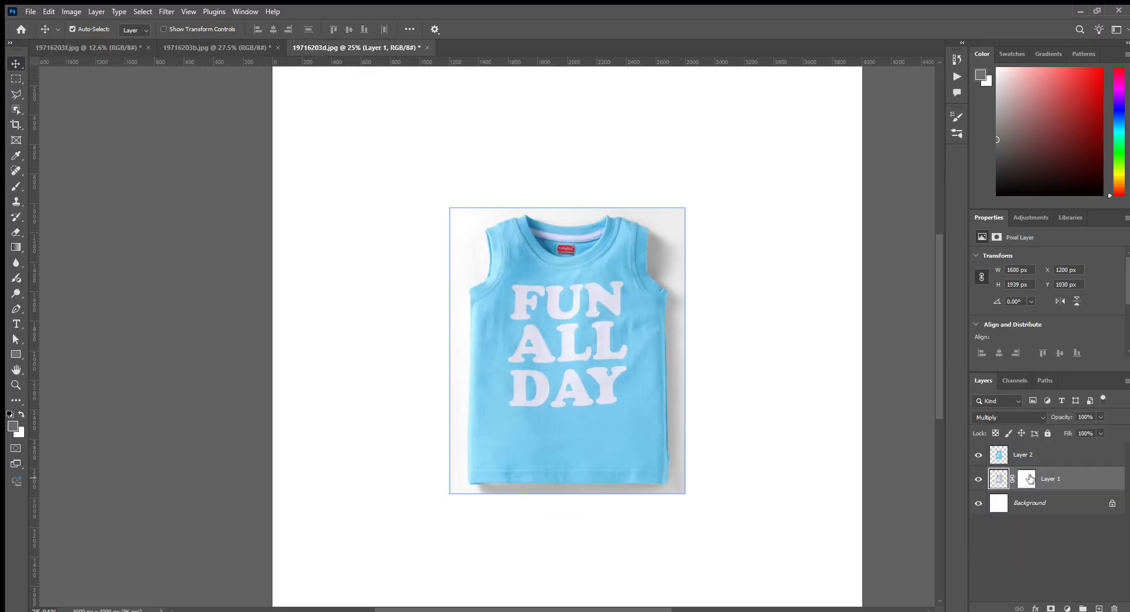
- Paint Layer 1's mask black around the blue FUN ALL DAY vest with the soft 900 px brush to hide the grey backdrop
{"action": "left_click", "coordinate": [1029, 478]}
{"action": "key", "text": "b"}
{"action": "key", "text": "d"}
{"action": "key", "text": "x"}
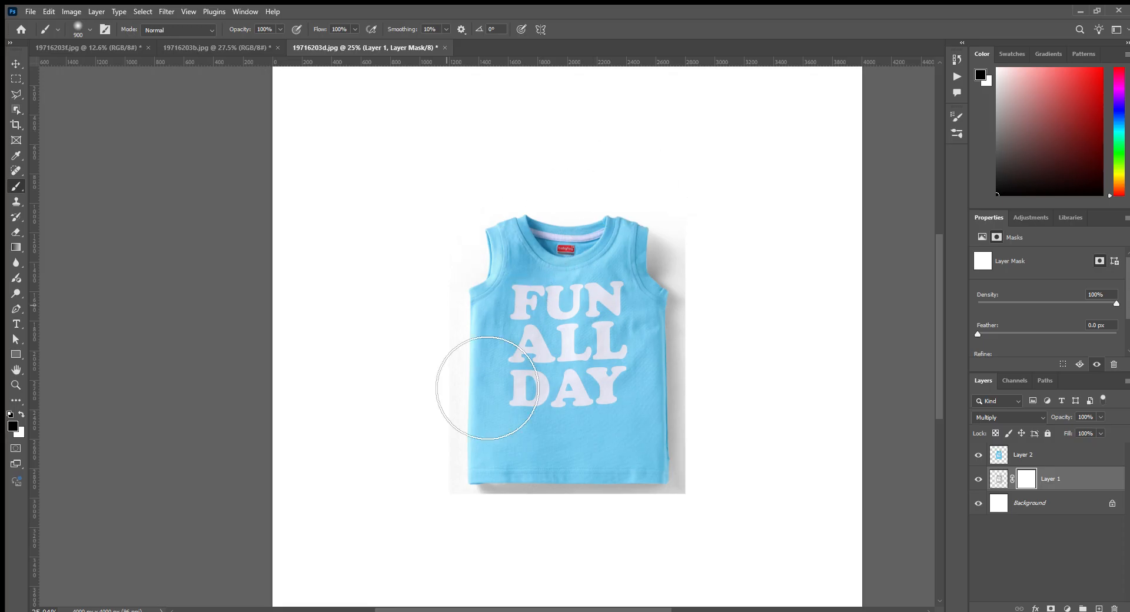
{"action": "mouse_move", "coordinate": [487, 387]}
{"action": "left_mouse_down"}
{"action": "mouse_move", "coordinate": [468, 501]}
{"action": "mouse_move", "coordinate": [440, 553]}
{"action": "mouse_move", "coordinate": [706, 593]}
{"action": "mouse_move", "coordinate": [688, 573]}
{"action": "mouse_move", "coordinate": [512, 606]}
{"action": "mouse_move", "coordinate": [740, 594]}
{"action": "mouse_move", "coordinate": [778, 551]}
{"action": "mouse_move", "coordinate": [777, 206]}
{"action": "mouse_move", "coordinate": [794, 444]}
{"action": "mouse_move", "coordinate": [789, 499]}
{"action": "mouse_move", "coordinate": [774, 171]}
{"action": "left_mouse_up"}
- Copy the blue vest's Layer 2 and Layer 1 shadow into the 19716203f.jpg composition
{"action": "left_click", "coordinate": [1088, 454], "text": "shift"}
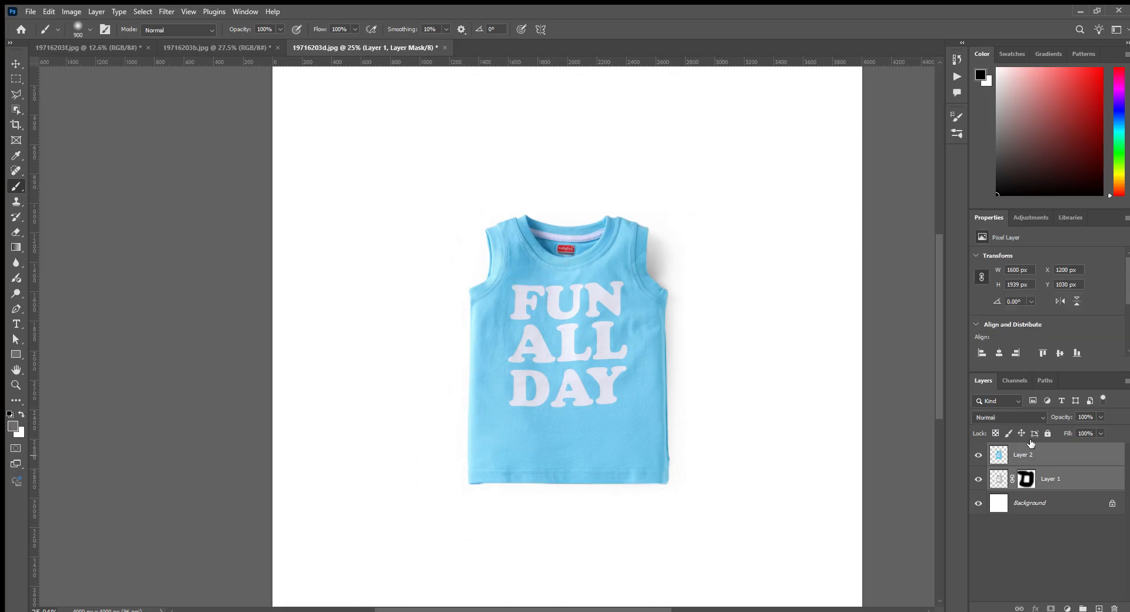
{"action": "key", "text": "v"}
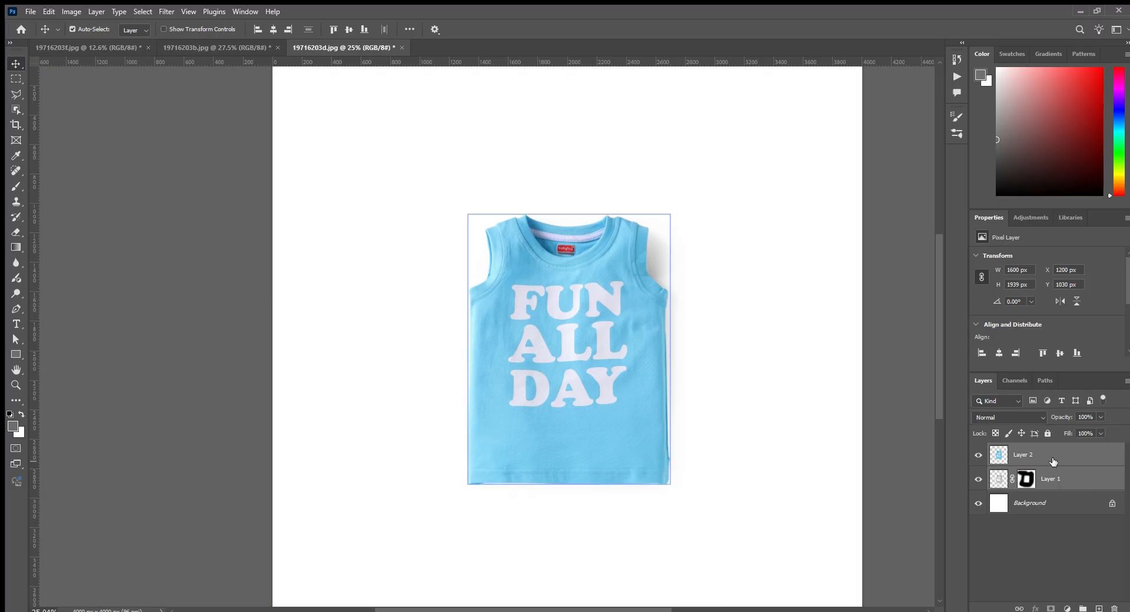
{"action": "left_click_drag", "start_coordinate": [568, 298], "coordinate": [357, 226]}
{"action": "left_click_drag", "start_coordinate": [526, 330], "coordinate": [531, 266]}
- Rotate the blue vest and its shadow by 15° and place them at the lower right, overlapping the other two vests
{"action": "key", "text": "ctrl+t"}
{"action": "left_click_drag", "start_coordinate": [637, 374], "coordinate": [606, 389]}
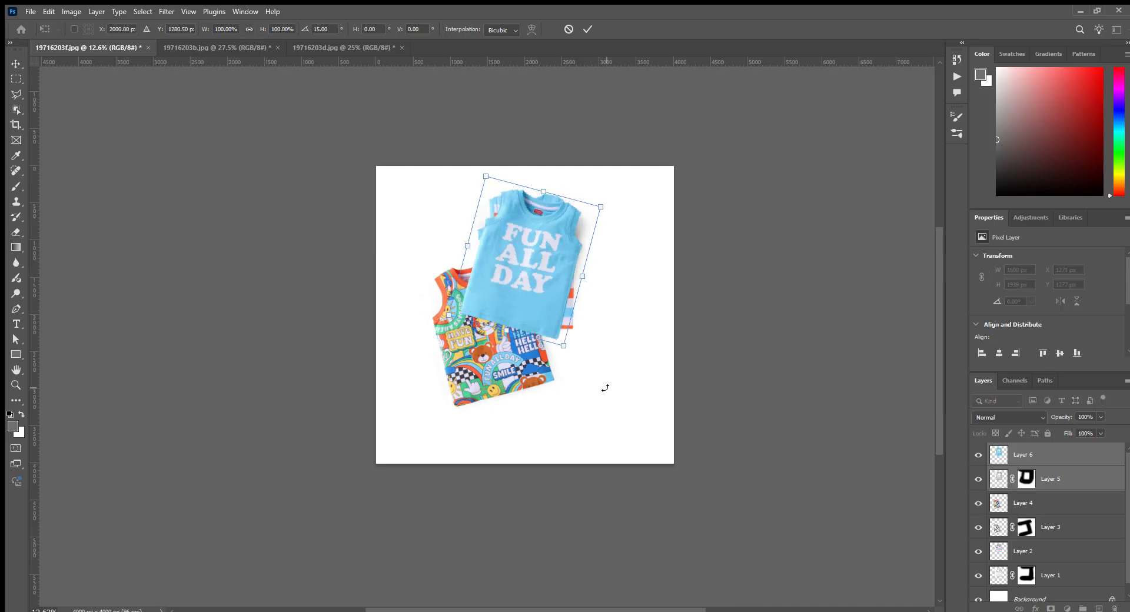
{"action": "left_click_drag", "start_coordinate": [533, 261], "coordinate": [549, 354]}
{"action": "key", "text": "Return"}
- Select Layer 1 through Layer 6, scale the three-vest group to about 108% and centre it on the canvas
{"action": "scroll", "coordinate": [536, 338], "scroll_direction": "up", "scroll_amount": 15}
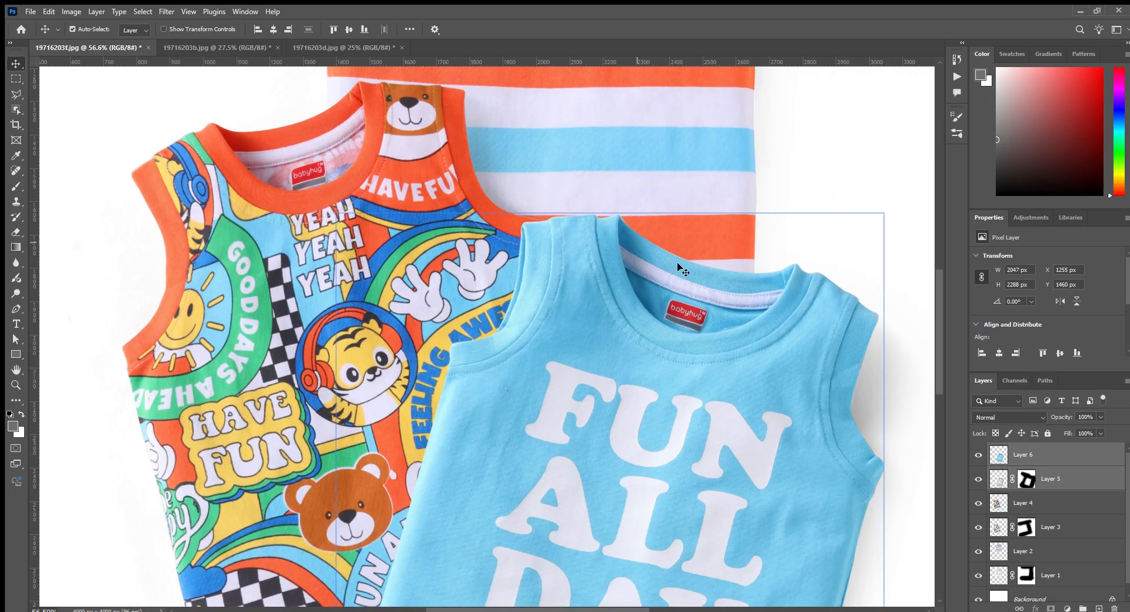
{"action": "scroll", "coordinate": [492, 475], "scroll_direction": "down", "scroll_amount": 12}
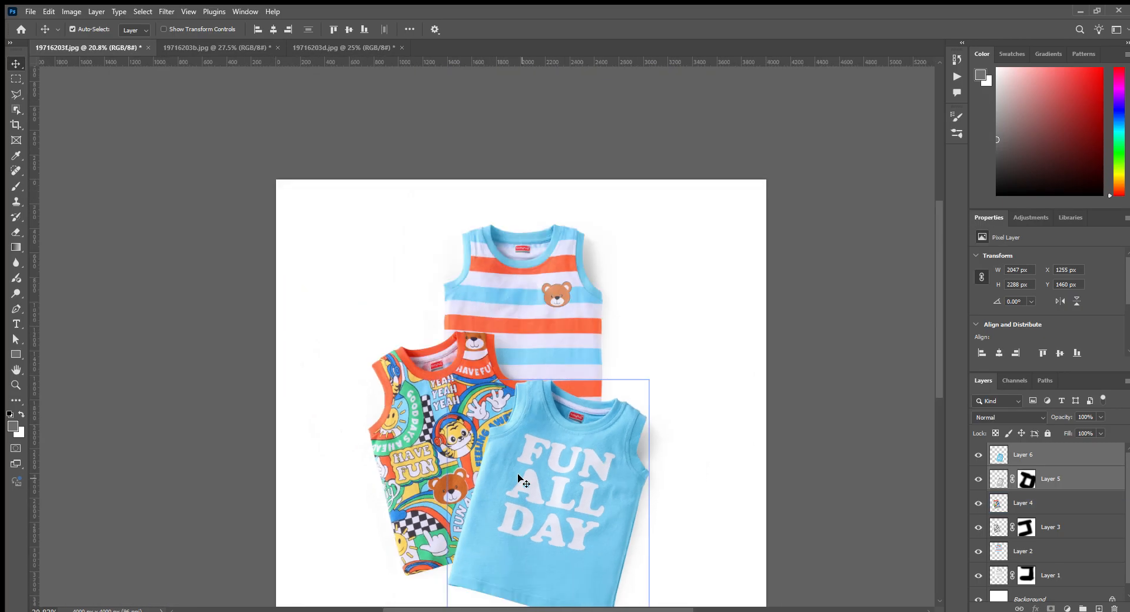
{"action": "scroll", "coordinate": [532, 471], "scroll_direction": "up", "scroll_amount": 3}
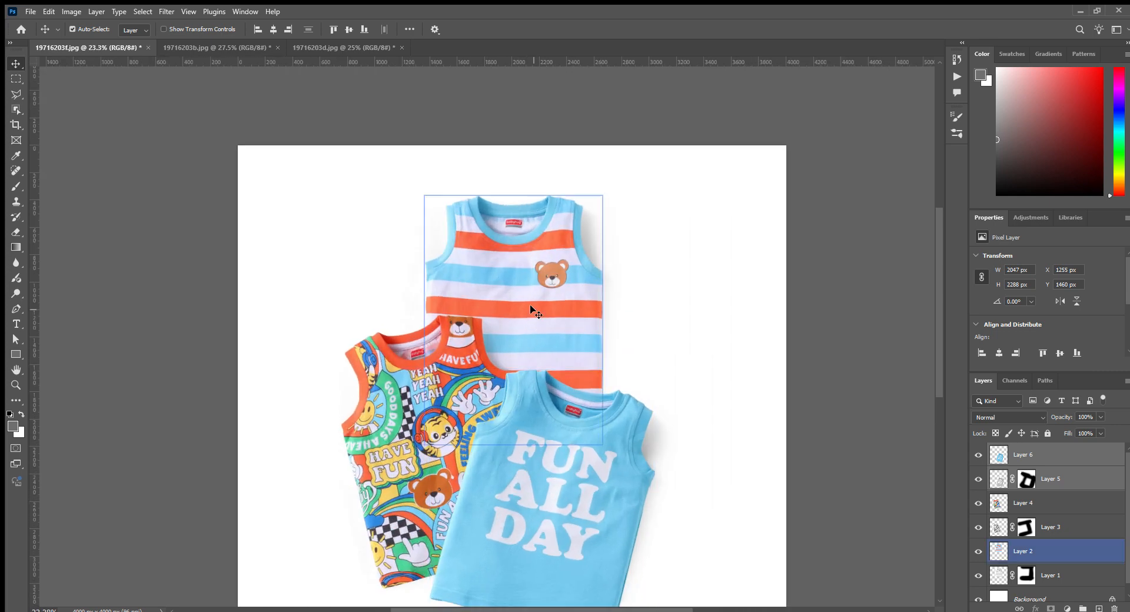
{"action": "scroll", "coordinate": [535, 320], "scroll_direction": "down", "scroll_amount": 2}
{"action": "scroll", "coordinate": [521, 393], "scroll_direction": "up", "scroll_amount": 2}
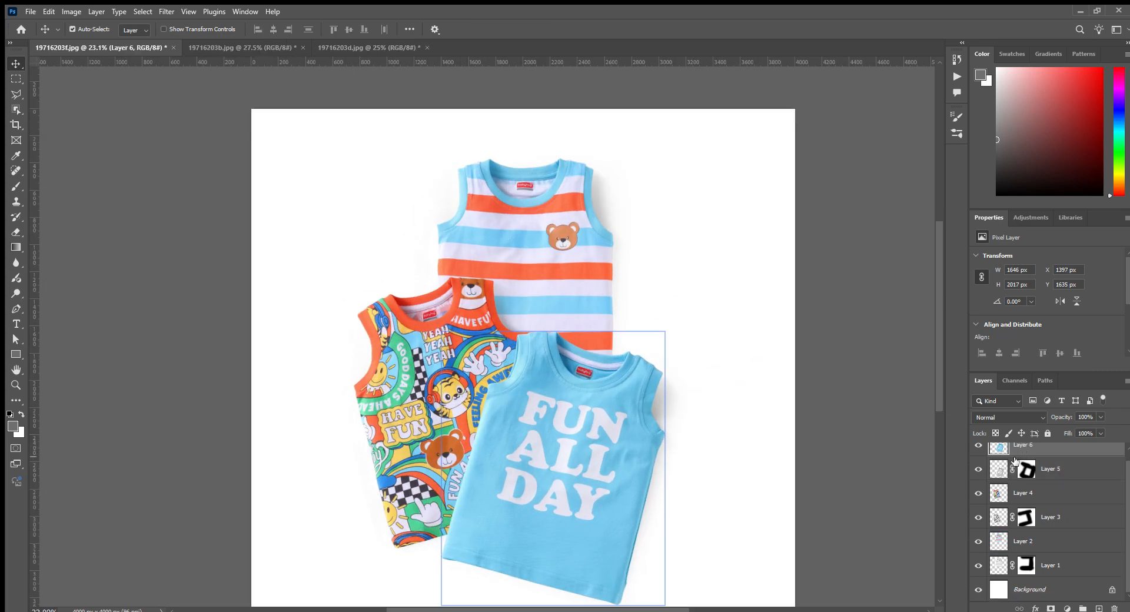
{"action": "left_click", "coordinate": [1051, 566], "text": "shift"}
{"action": "scroll", "coordinate": [514, 339], "scroll_direction": "down", "scroll_amount": 5}
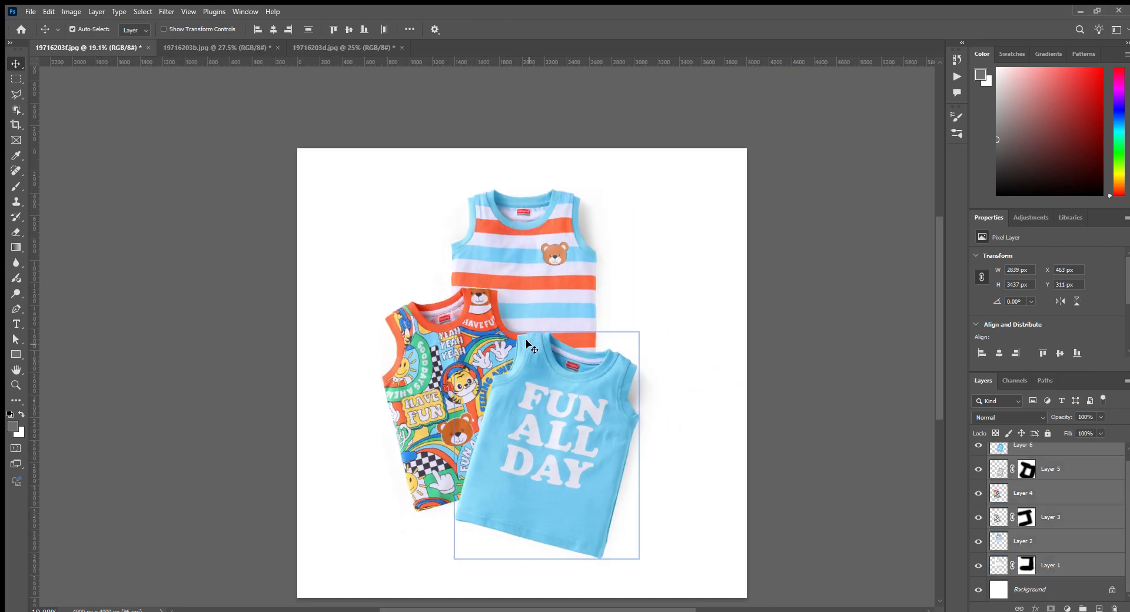
{"action": "key", "text": "ctrl+t"}
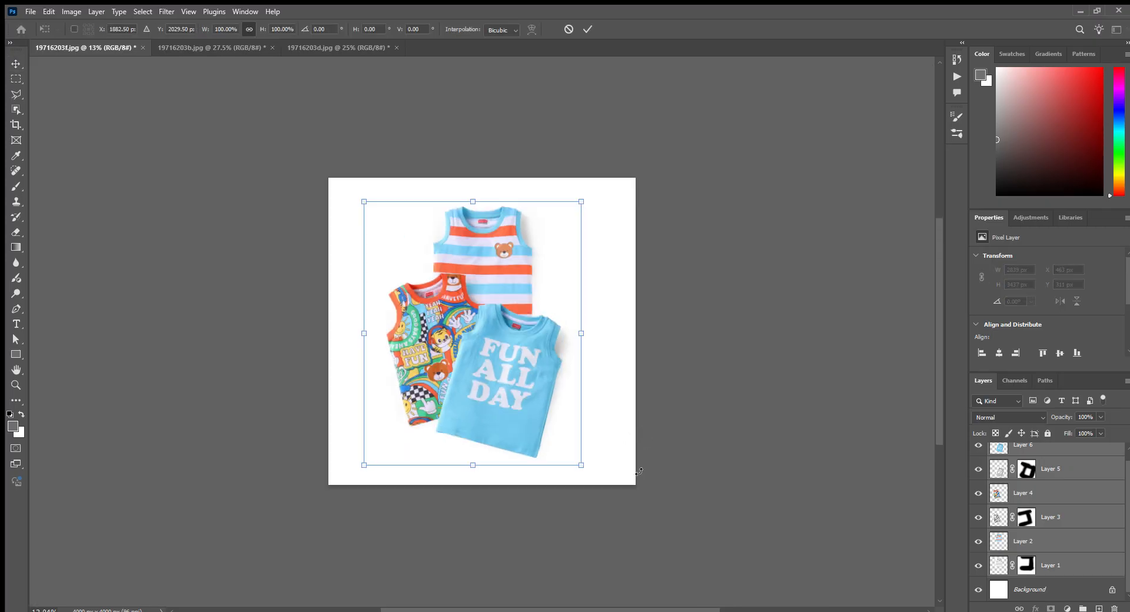
{"action": "key", "text": "ctrl+r"}
{"action": "left_click_drag", "start_coordinate": [584, 473], "coordinate": [596, 481]}
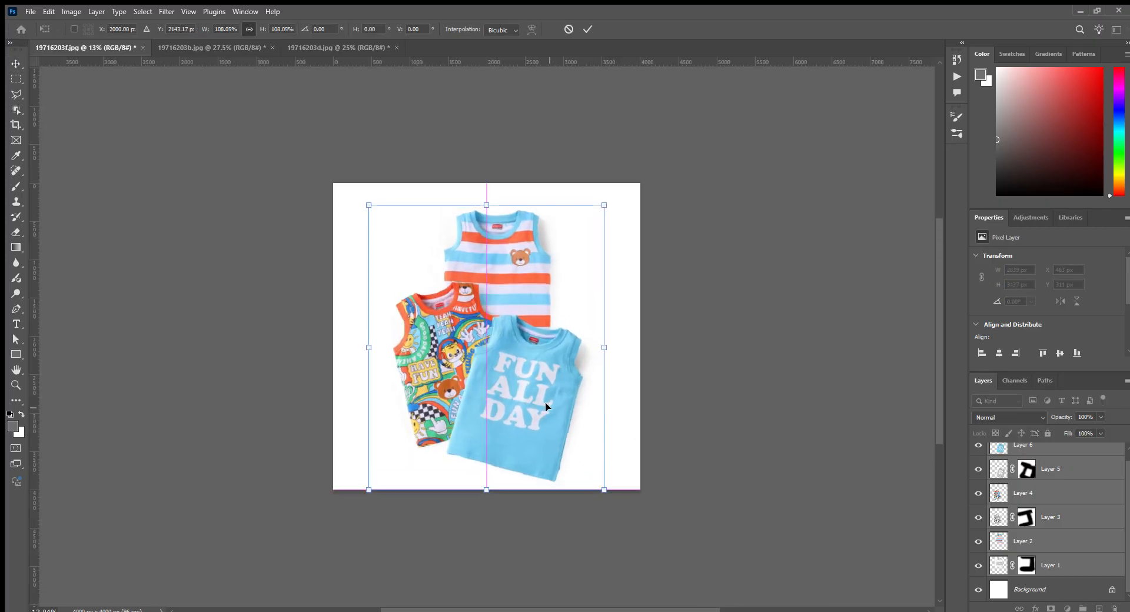
{"action": "left_click_drag", "start_coordinate": [545, 401], "coordinate": [547, 405]}
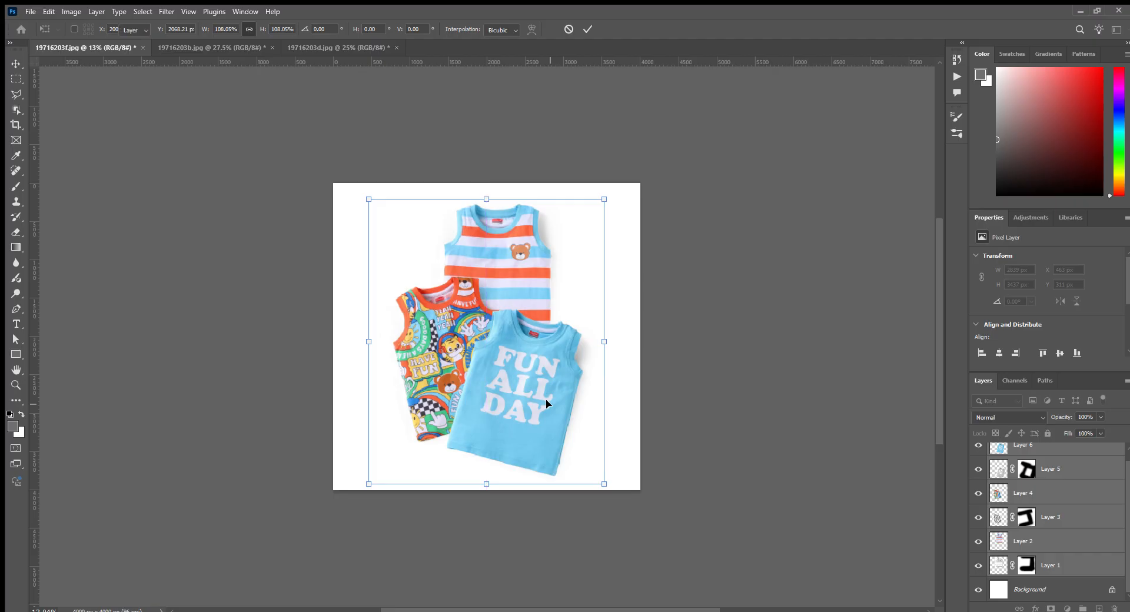
{"action": "key", "text": "Return"}
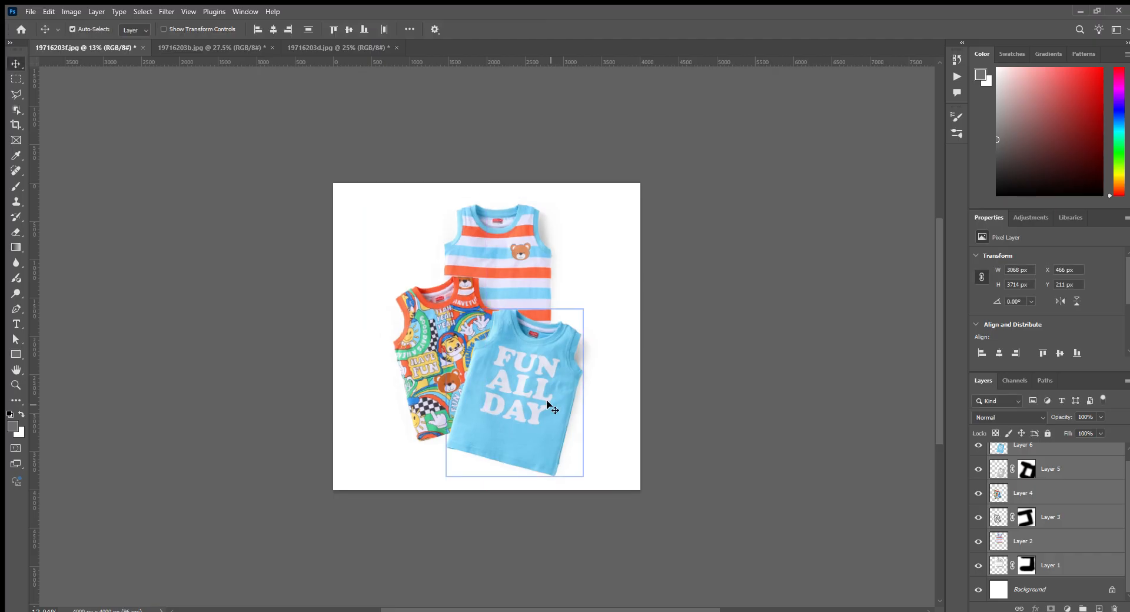
- Save the layered three-vest composition as 19716203a_ref.psd
{"action": "key", "text": "ctrl+s"}
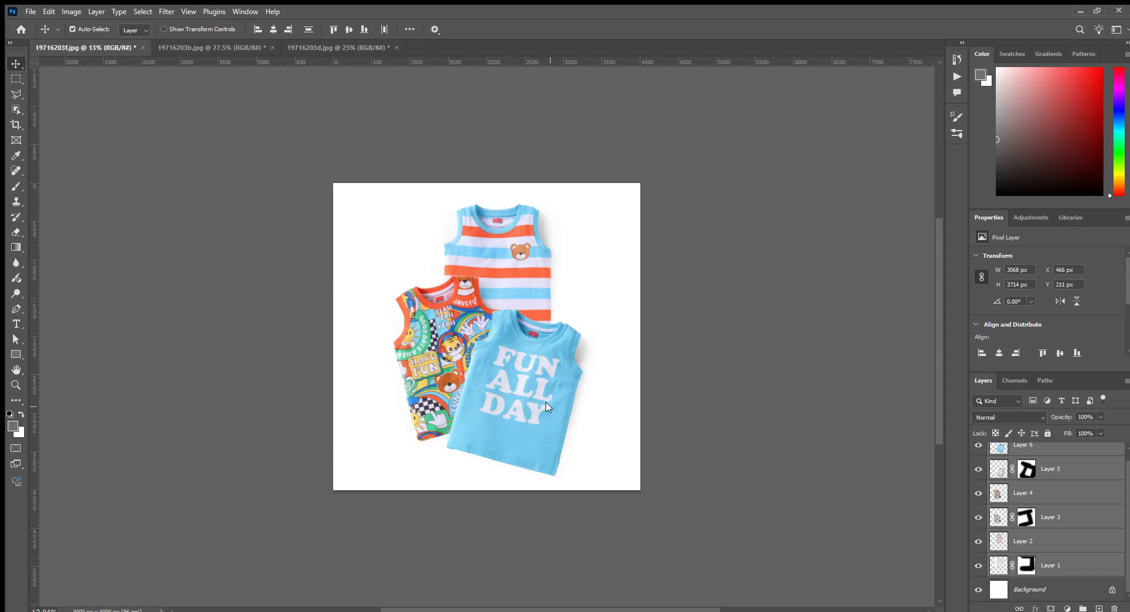
{"action": "key", "text": "ctrl+t"}
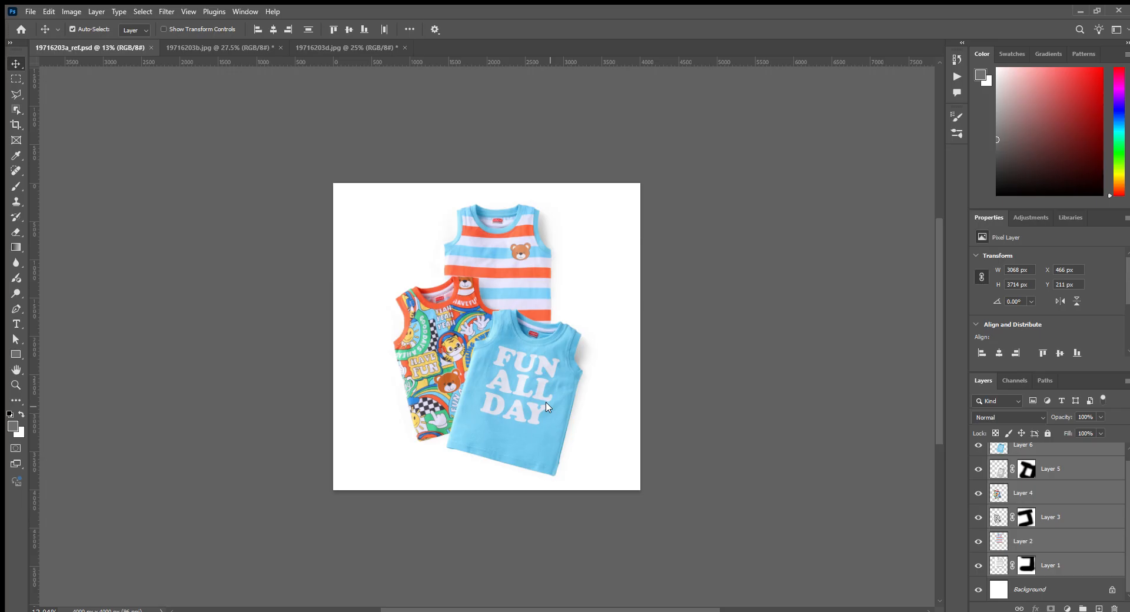
{"action": "key", "text": "ctrl+s"}
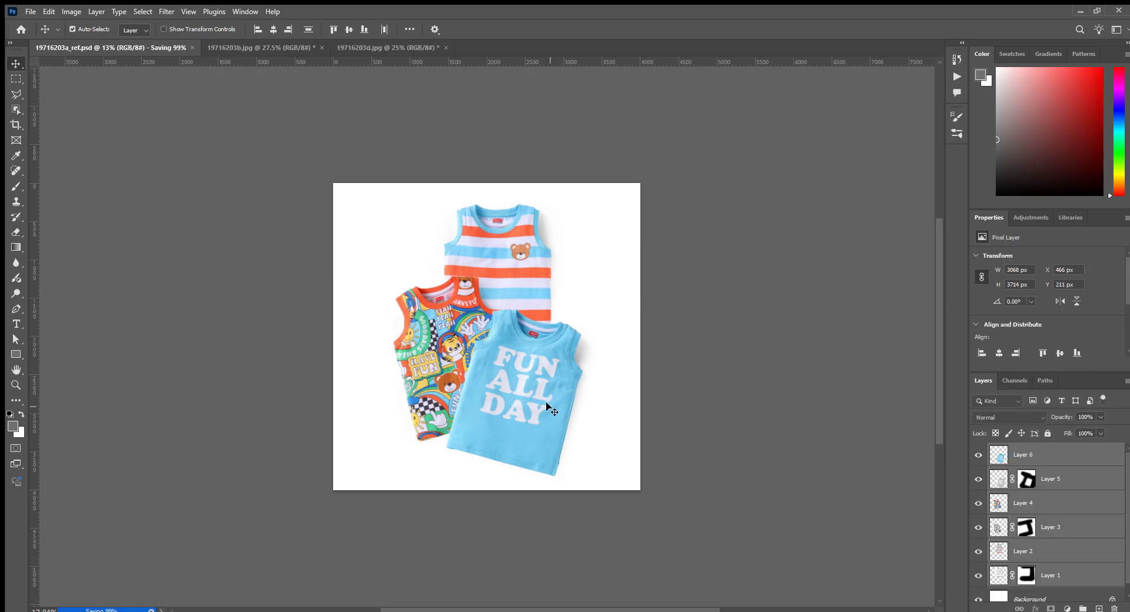
- Close the finished three-vest composition and the two leftover vest documents
{"action": "key", "text": "ctrl+w"}
{"action": "key", "text": "ctrl+w"}
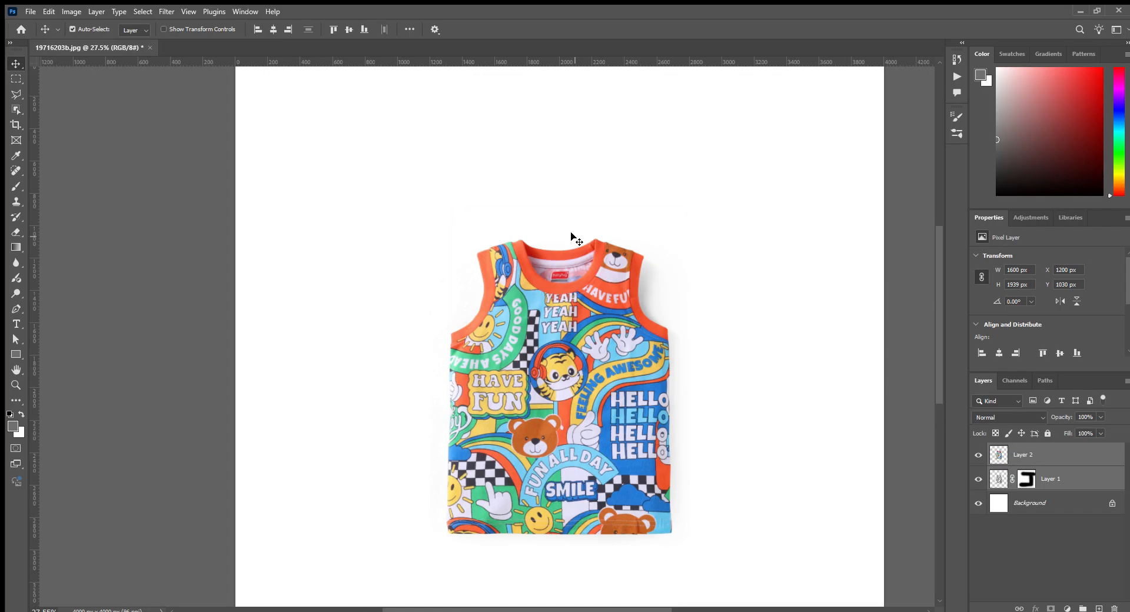
{"action": "key", "text": "ctrl+w"}
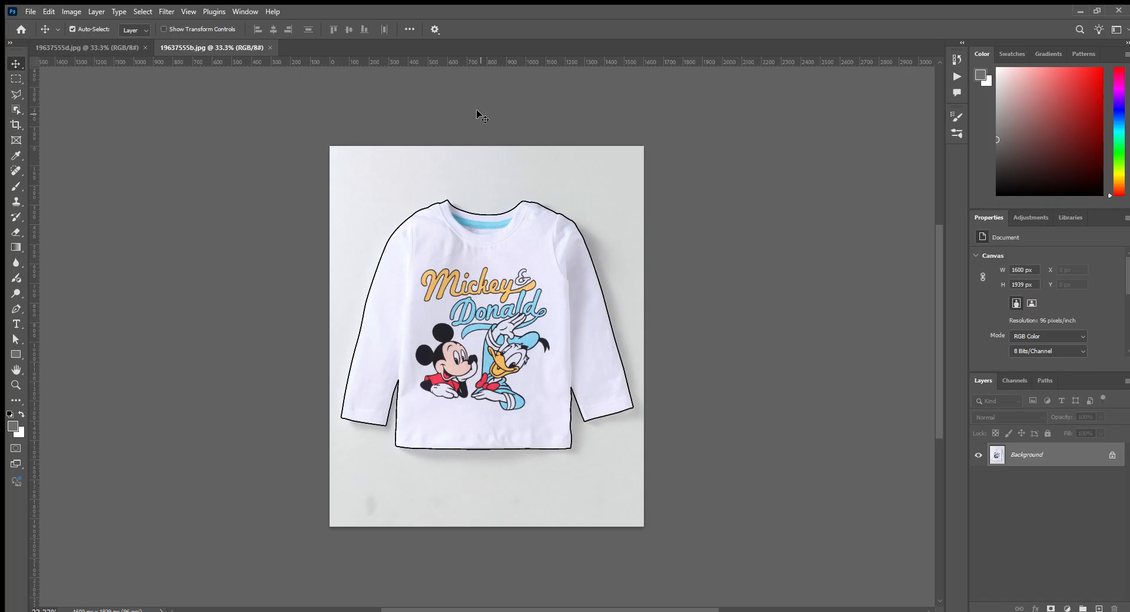
- Run the recorded action on 19637555b.jpg to isolate the Mickey & Donald shirt on a white canvas with a masked shadow layer
{"action": "key", "text": "F2"}
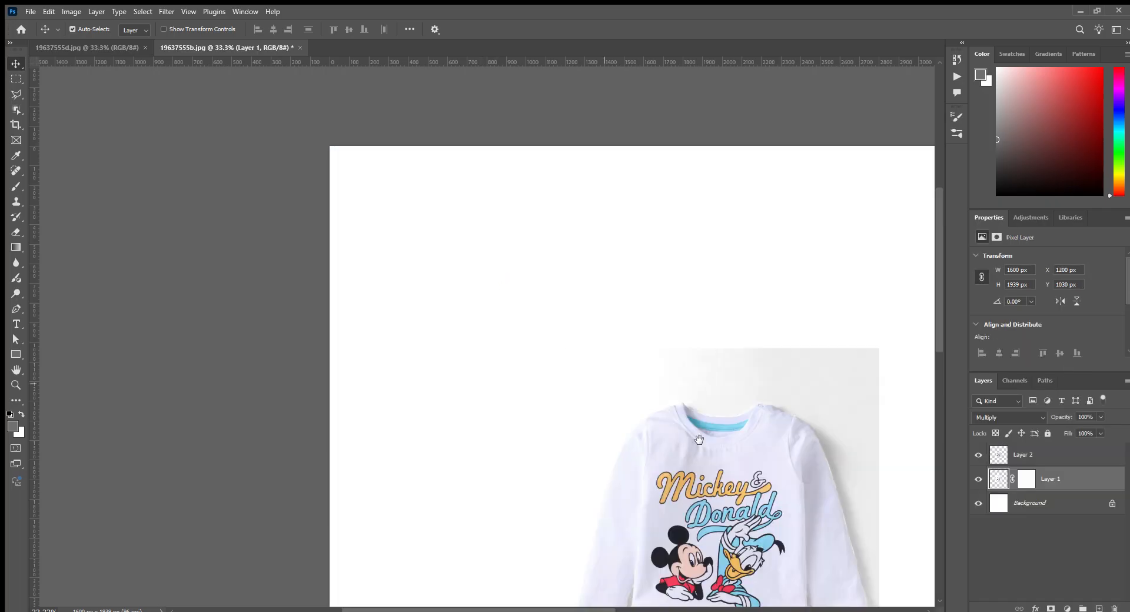
{"action": "left_click_drag", "start_coordinate": [707, 440], "coordinate": [502, 225]}
{"action": "key", "text": "b"}
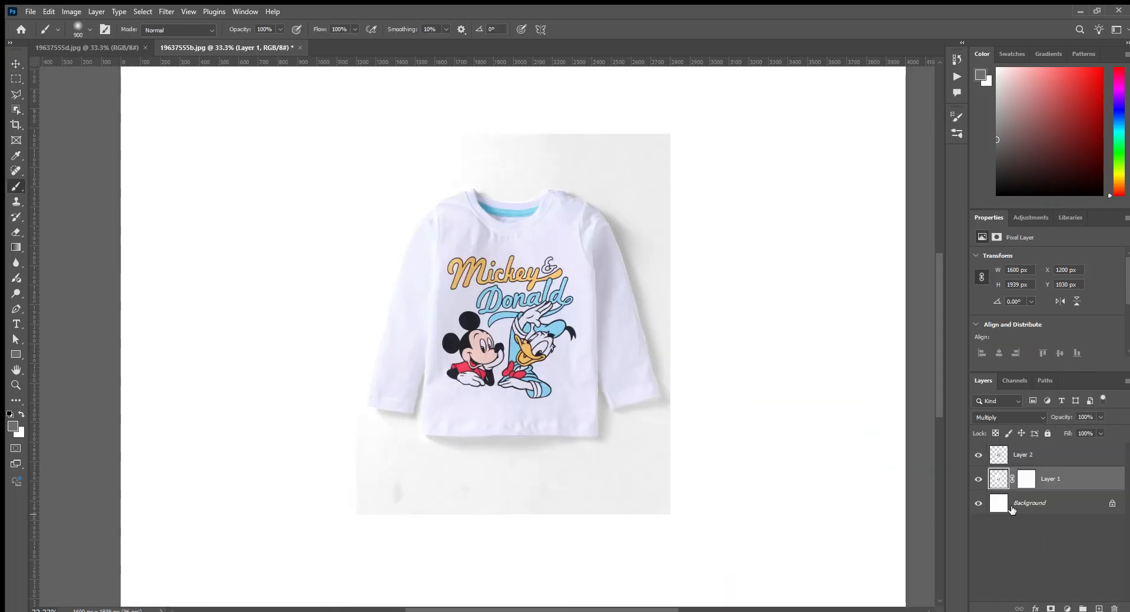
- Paint Layer 1's mask black around the Mickey & Donald shirt with the soft 900 px brush to hide the grey backdrop
{"action": "left_click", "coordinate": [1032, 481]}
{"action": "mouse_move", "coordinate": [736, 191]}
{"action": "left_mouse_down"}
{"action": "mouse_move", "coordinate": [519, 189]}
{"action": "mouse_move", "coordinate": [759, 180]}
{"action": "left_mouse_up"}
{"action": "mouse_move", "coordinate": [780, 234]}
{"action": "left_mouse_down"}
{"action": "mouse_move", "coordinate": [817, 589]}
{"action": "mouse_move", "coordinate": [595, 611]}
{"action": "left_mouse_up"}
{"action": "scroll", "coordinate": [677, 370], "scroll_direction": "up", "scroll_amount": 3}
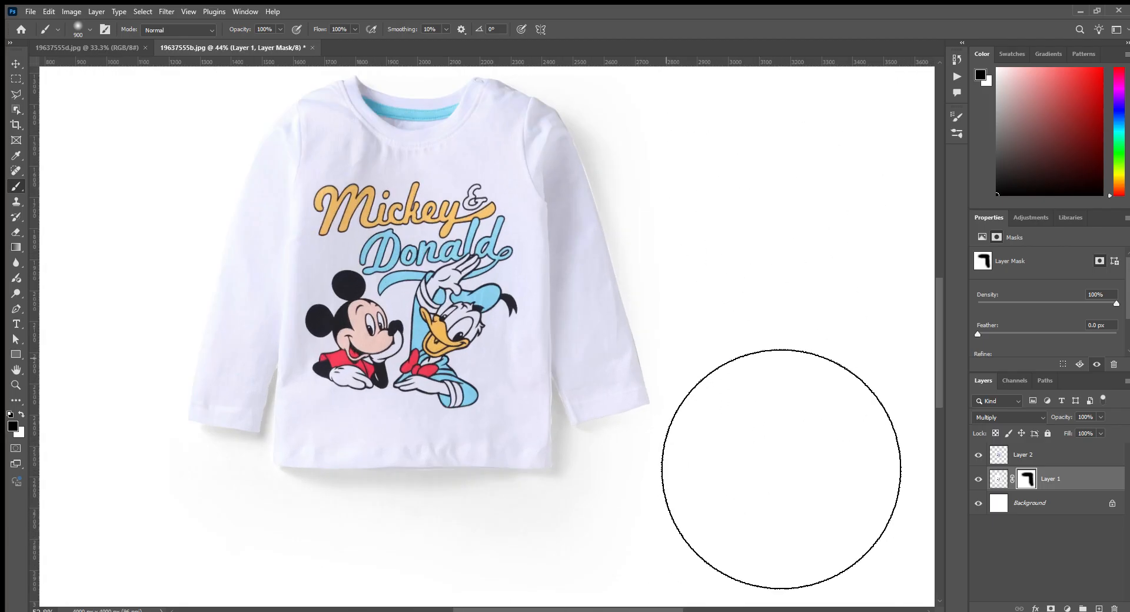
{"action": "scroll", "coordinate": [666, 341], "scroll_direction": "up", "scroll_amount": 6}
{"action": "scroll", "coordinate": [626, 337], "scroll_direction": "down", "scroll_amount": 3}
{"action": "scroll", "coordinate": [603, 383], "scroll_direction": "up", "scroll_amount": 2}
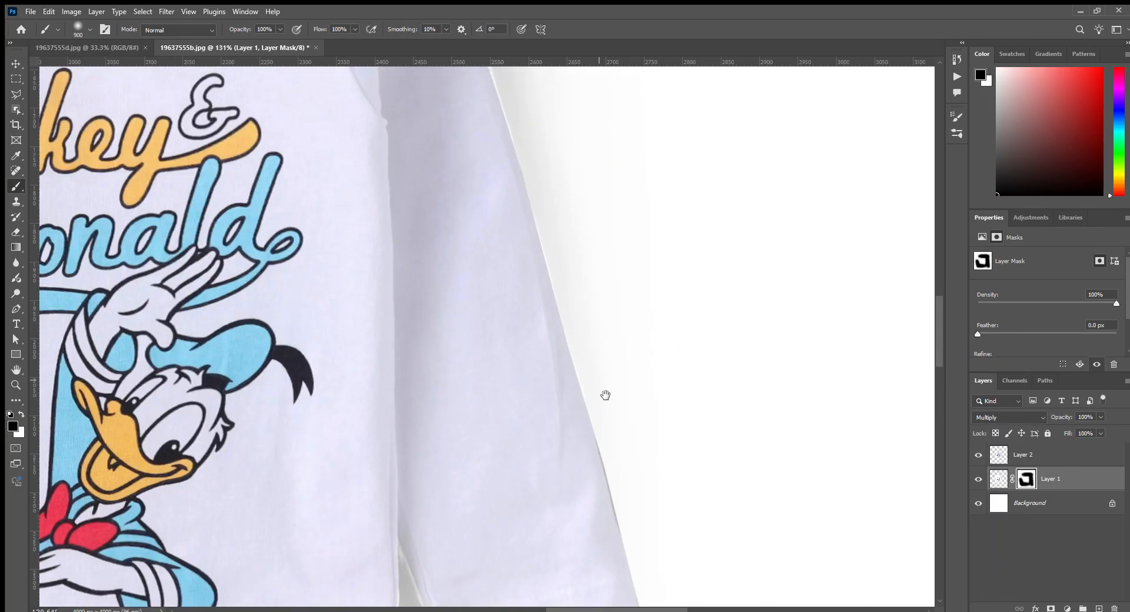
- Inspect the Mickey & Donald shirt's right sleeve edge and cuff up close, and target Layer 1's image instead of its mask
{"action": "left_click_drag", "start_coordinate": [605, 395], "coordinate": [489, 141]}
{"action": "scroll", "coordinate": [502, 334], "scroll_direction": "up", "scroll_amount": 4}
{"action": "left_click_drag", "start_coordinate": [385, 275], "coordinate": [408, 287]}
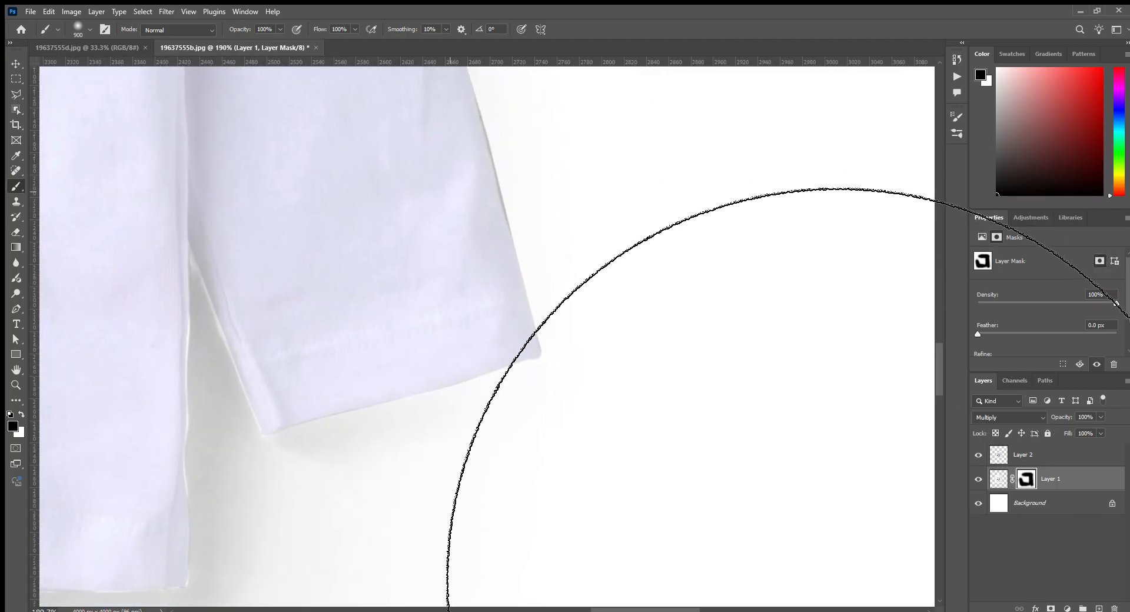
{"action": "scroll", "coordinate": [664, 479], "scroll_direction": "down", "scroll_amount": 6}
{"action": "scroll", "coordinate": [545, 211], "scroll_direction": "up", "scroll_amount": 3}
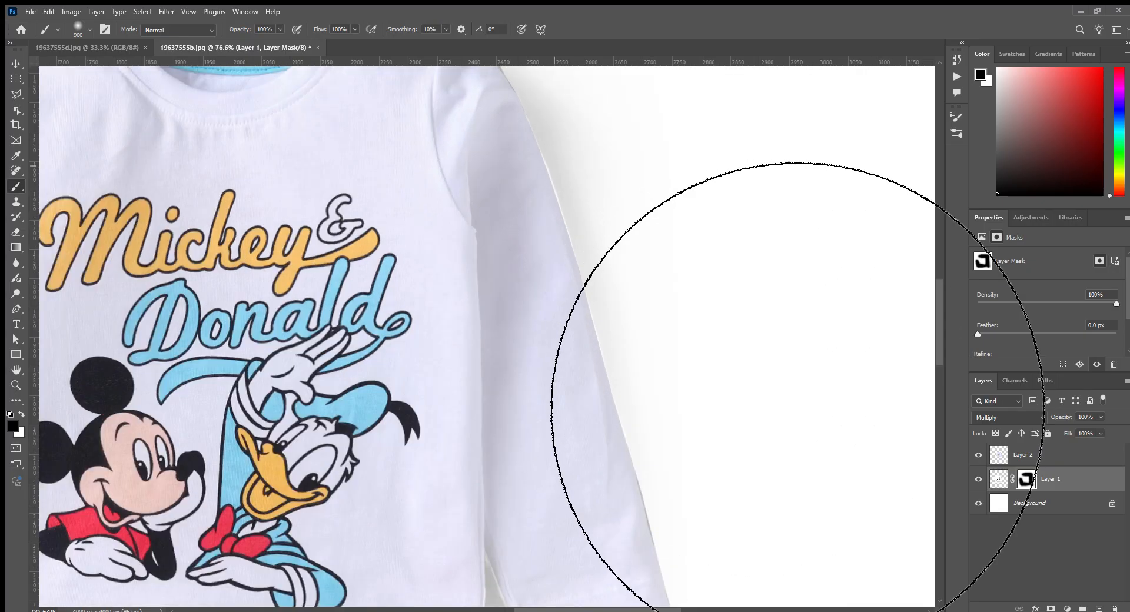
{"action": "scroll", "coordinate": [796, 387], "scroll_direction": "down", "scroll_amount": 3}
{"action": "left_click", "coordinate": [1000, 475]}
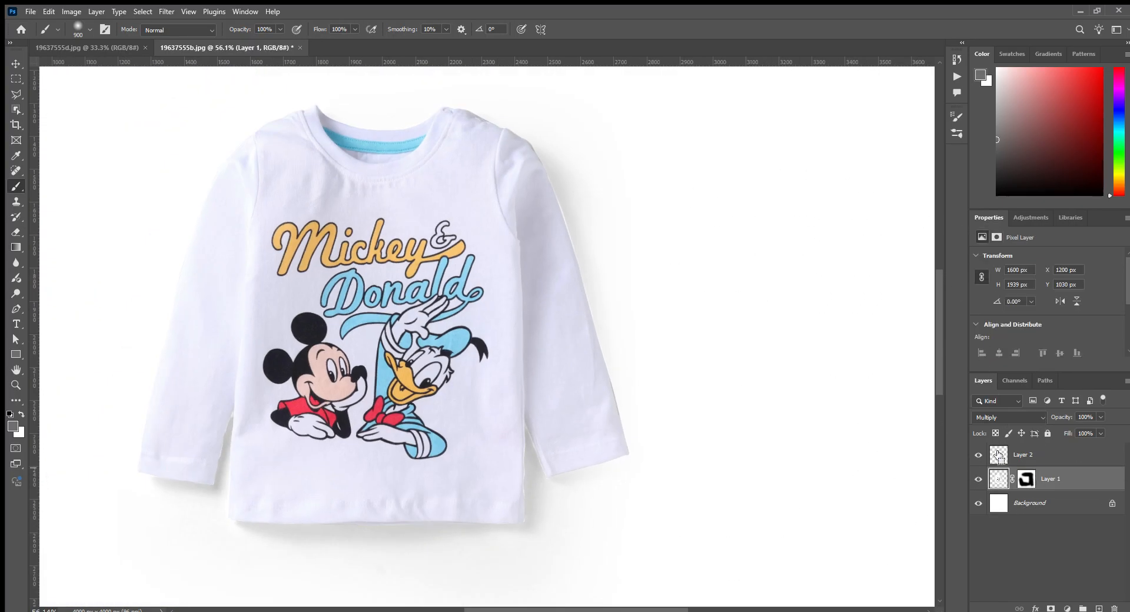
- Paint sampled light grey on Layer 1 along the Mickey & Donald shirt's right-hand sleeve edge with a smaller soft brush, covering the pale fringe
{"action": "left_click", "coordinate": [999, 456], "text": "ctrl"}
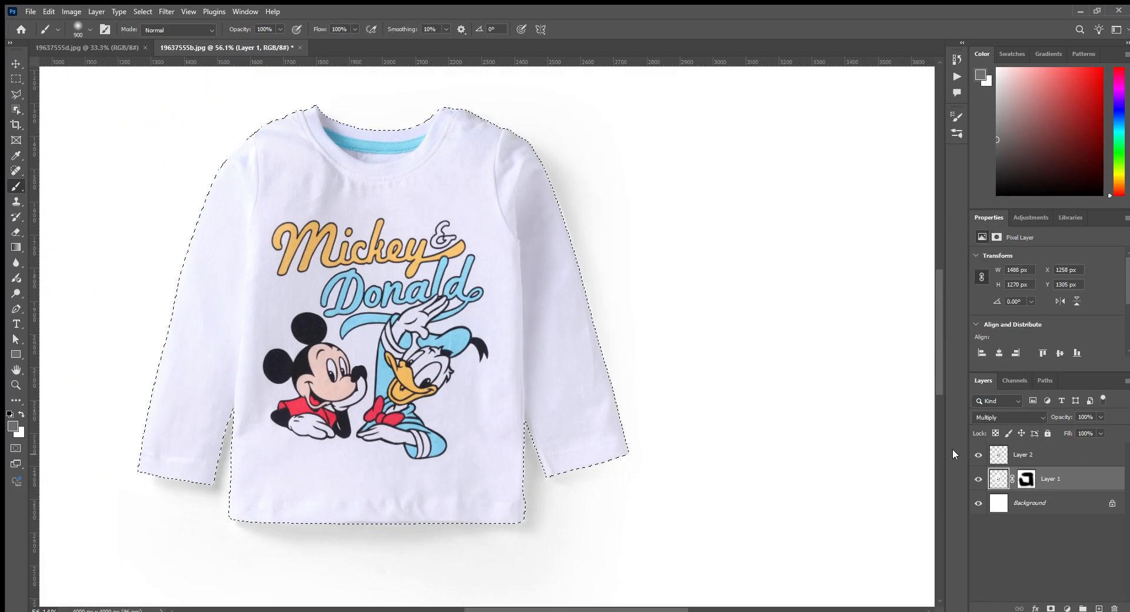
{"action": "key", "text": "ctrl+d"}
{"action": "scroll", "coordinate": [765, 436], "scroll_direction": "up", "scroll_amount": 5}
{"action": "scroll", "coordinate": [550, 202], "scroll_direction": "up", "scroll_amount": 2}
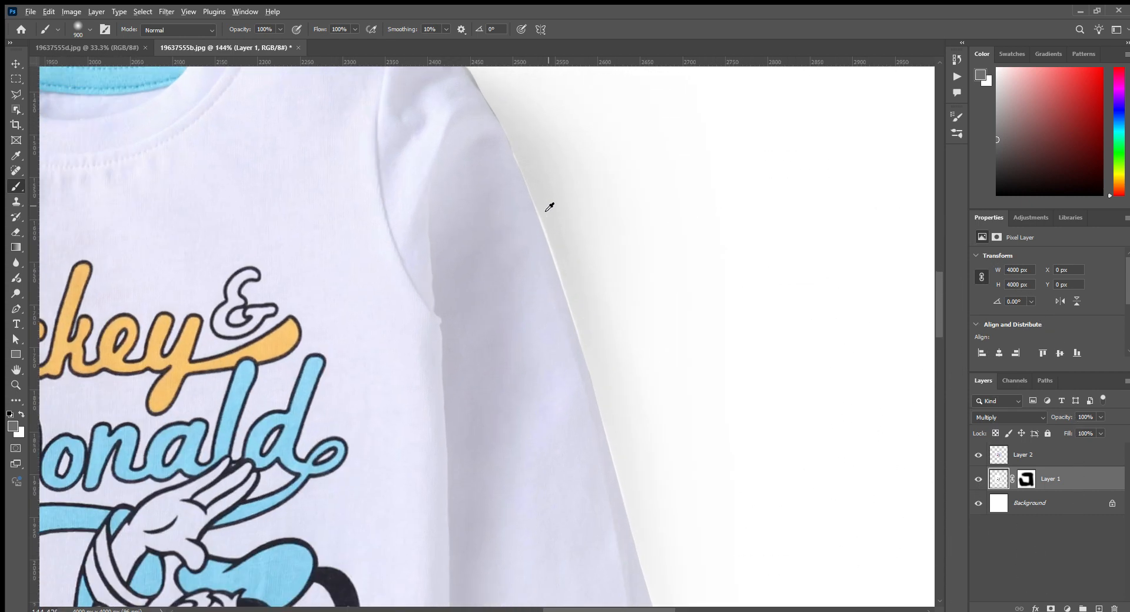
{"action": "left_click", "coordinate": [535, 202], "text": "alt"}
{"action": "key", "text": "bracketleft"}
{"action": "key", "text": "bracketleft"}
{"action": "key", "text": "bracketleft"}
{"action": "key", "text": "bracketleft"}
{"action": "key", "text": "bracketleft"}
{"action": "key", "text": "bracketleft"}
{"action": "key", "text": "bracketleft"}
{"action": "key", "text": "bracketleft"}
{"action": "key", "text": "bracketleft"}
{"action": "key", "text": "bracketleft"}
{"action": "key", "text": "bracketleft"}
{"action": "key", "text": "bracketleft"}
{"action": "key", "text": "bracketleft"}
{"action": "key", "text": "bracketleft"}
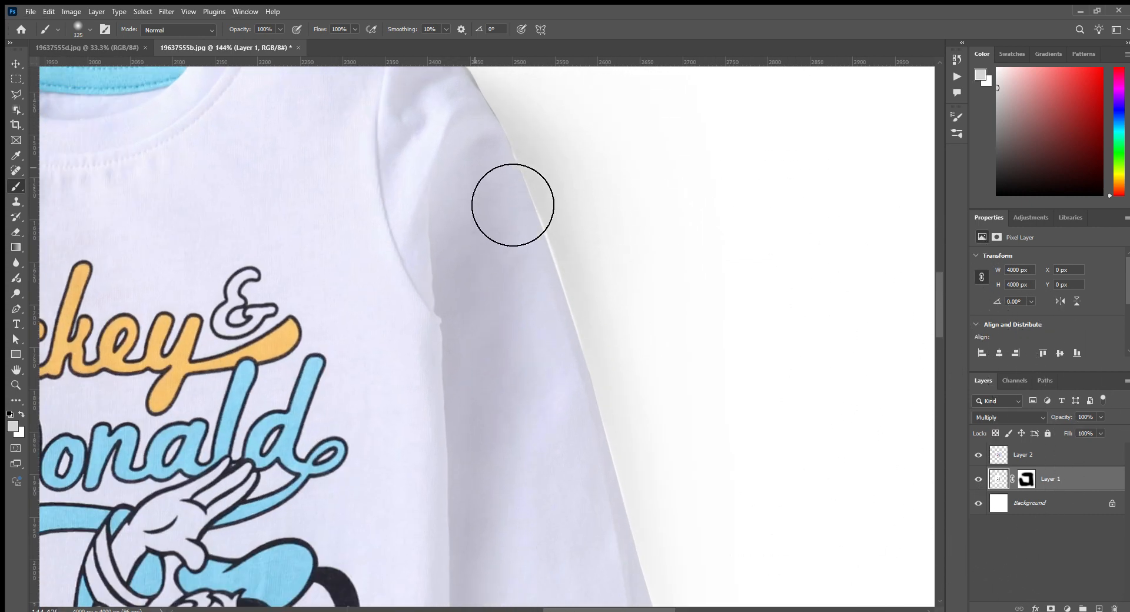
{"action": "left_click_drag", "start_coordinate": [537, 245], "coordinate": [599, 454]}
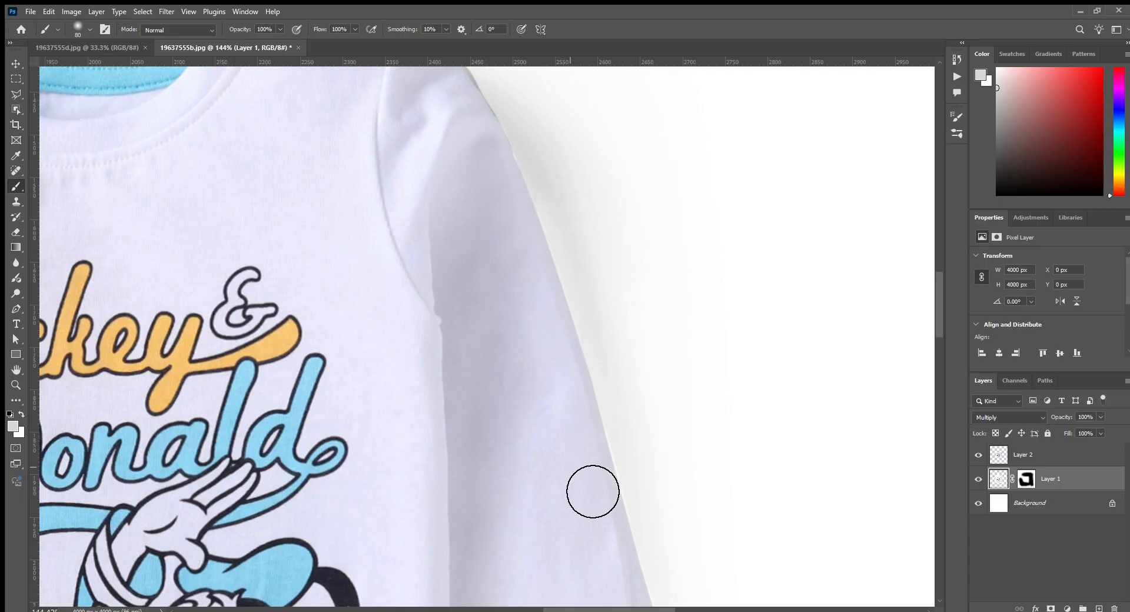
{"action": "left_click_drag", "start_coordinate": [596, 509], "coordinate": [626, 500]}
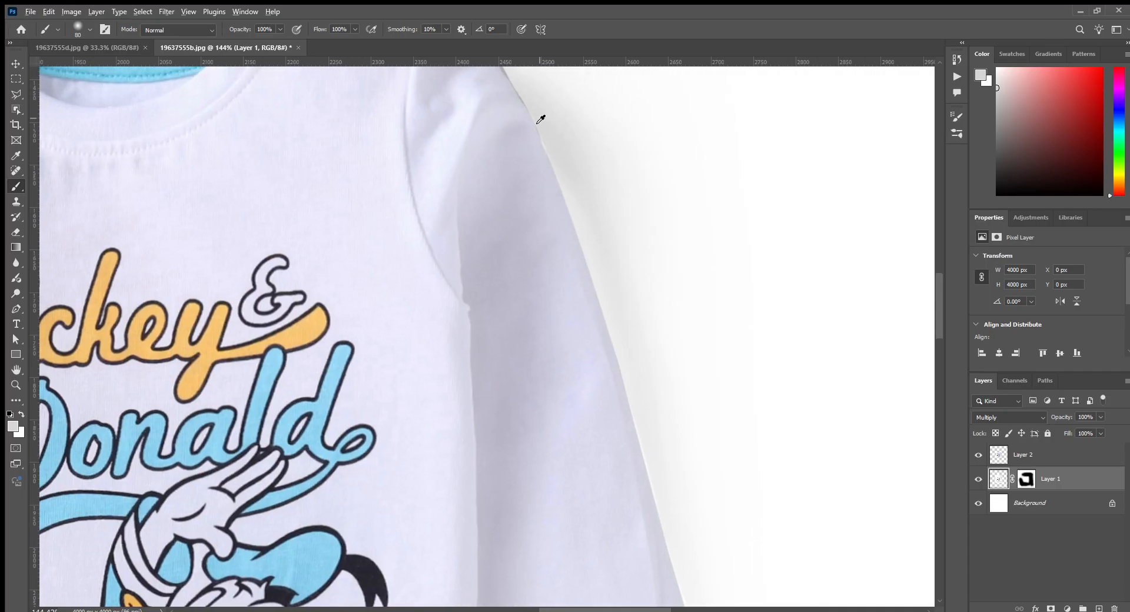
{"action": "left_click_drag", "start_coordinate": [540, 149], "coordinate": [651, 503]}
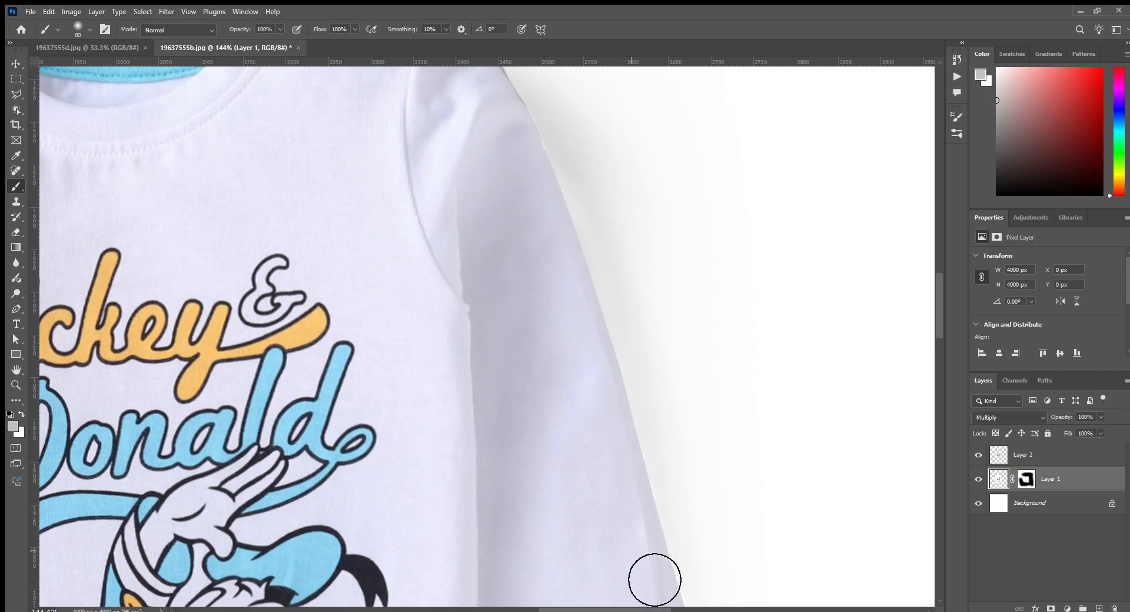
- Paint sampled shadow grey on Layer 1 in the gap between the right-hand sleeve and body, and check the shirt's hem and other cuff
{"action": "left_click_drag", "start_coordinate": [655, 580], "coordinate": [618, 202]}
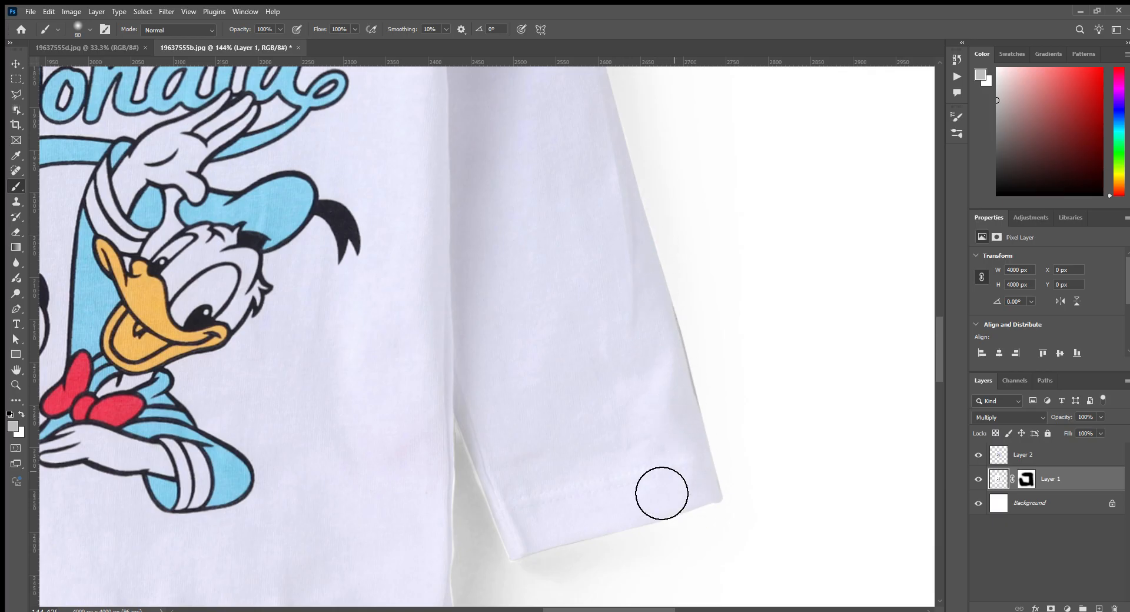
{"action": "left_click", "coordinate": [461, 469], "text": "alt"}
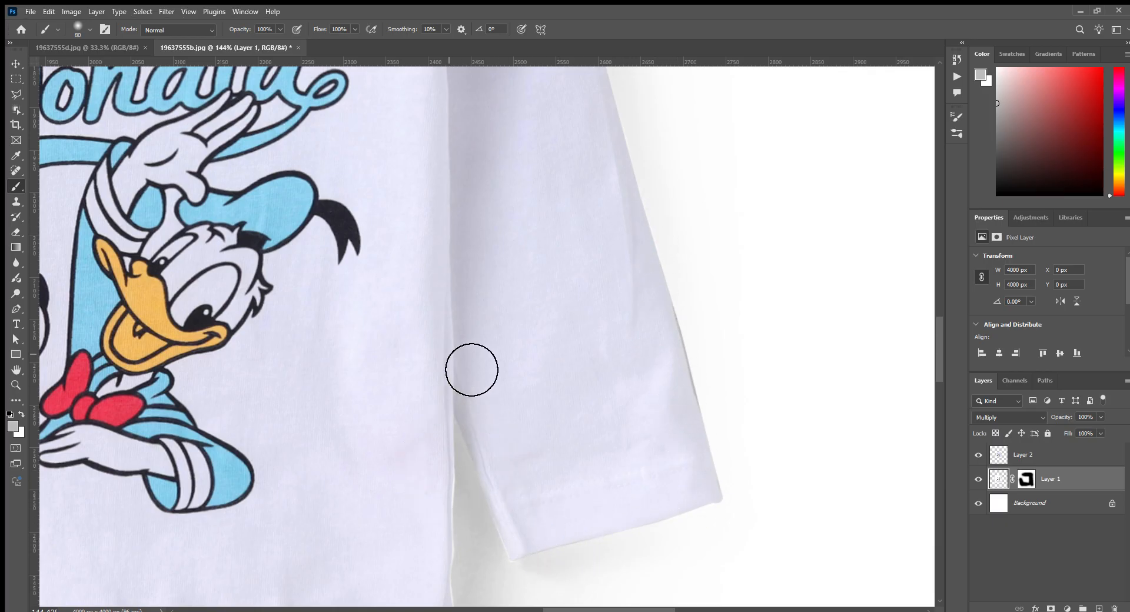
{"action": "mouse_move", "coordinate": [496, 479]}
{"action": "left_mouse_down"}
{"action": "mouse_move", "coordinate": [598, 264]}
{"action": "mouse_move", "coordinate": [557, 453]}
{"action": "mouse_move", "coordinate": [481, 455]}
{"action": "left_mouse_up"}
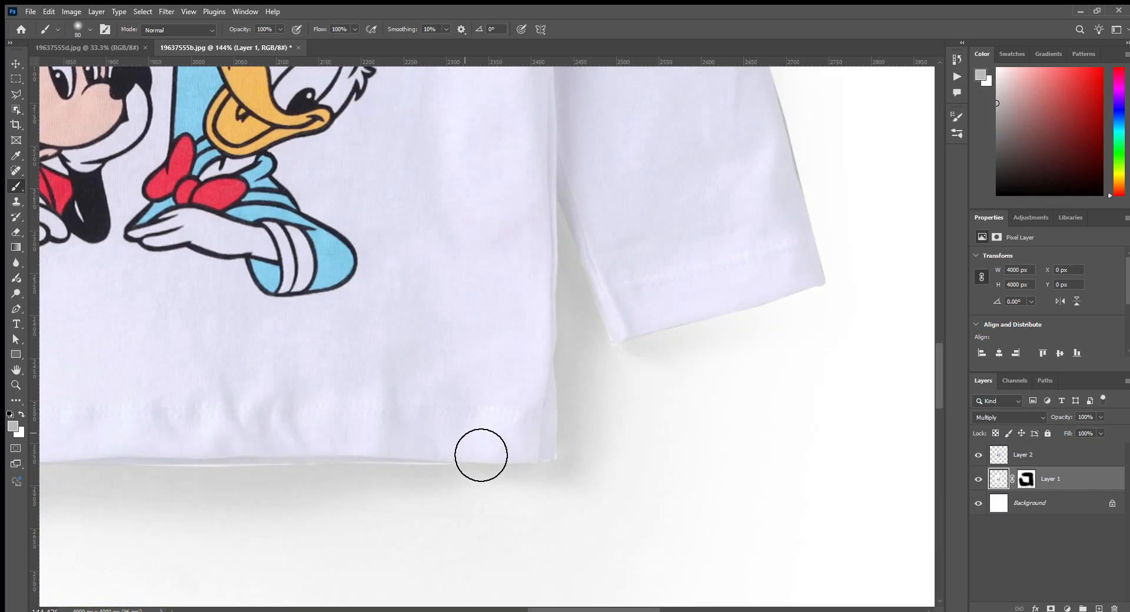
{"action": "left_click_drag", "start_coordinate": [176, 453], "coordinate": [522, 376]}
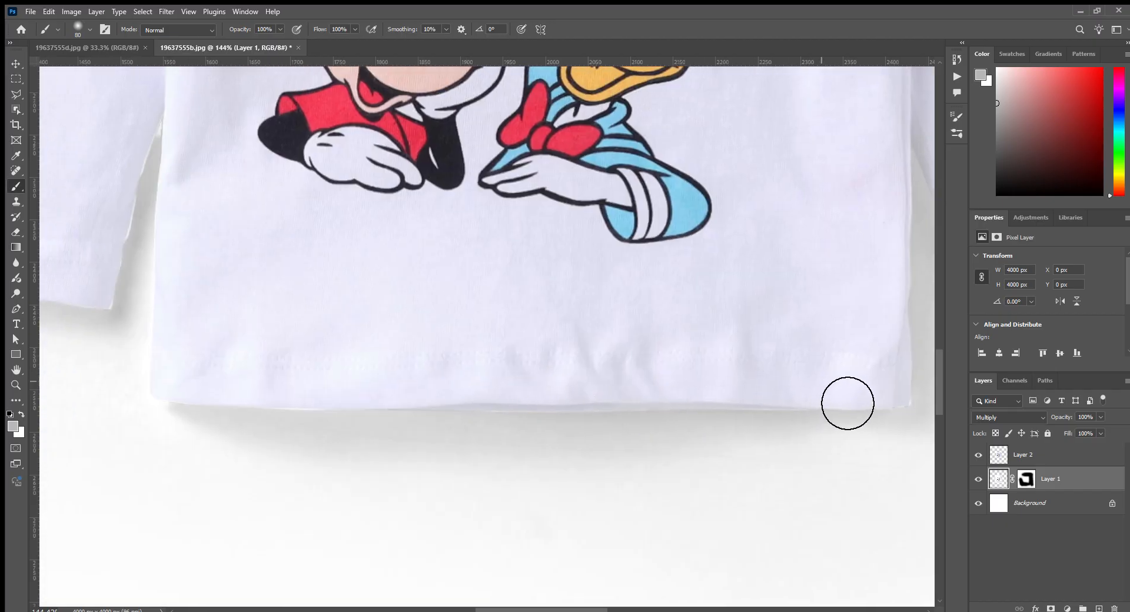
{"action": "left_click_drag", "start_coordinate": [274, 222], "coordinate": [588, 398]}
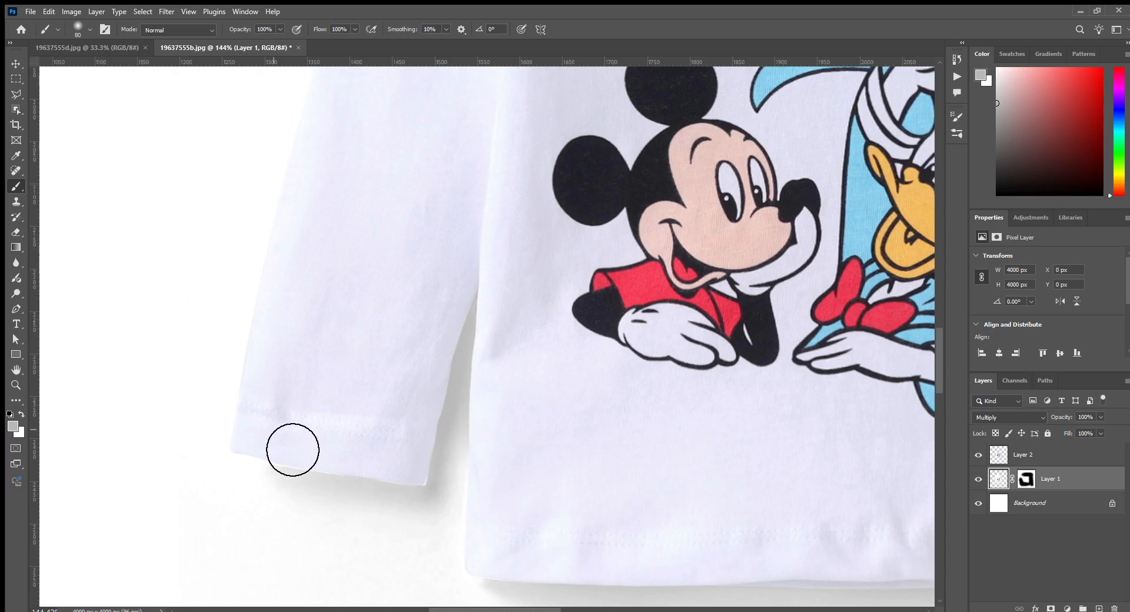
{"action": "scroll", "coordinate": [418, 472], "scroll_direction": "down", "scroll_amount": 6}
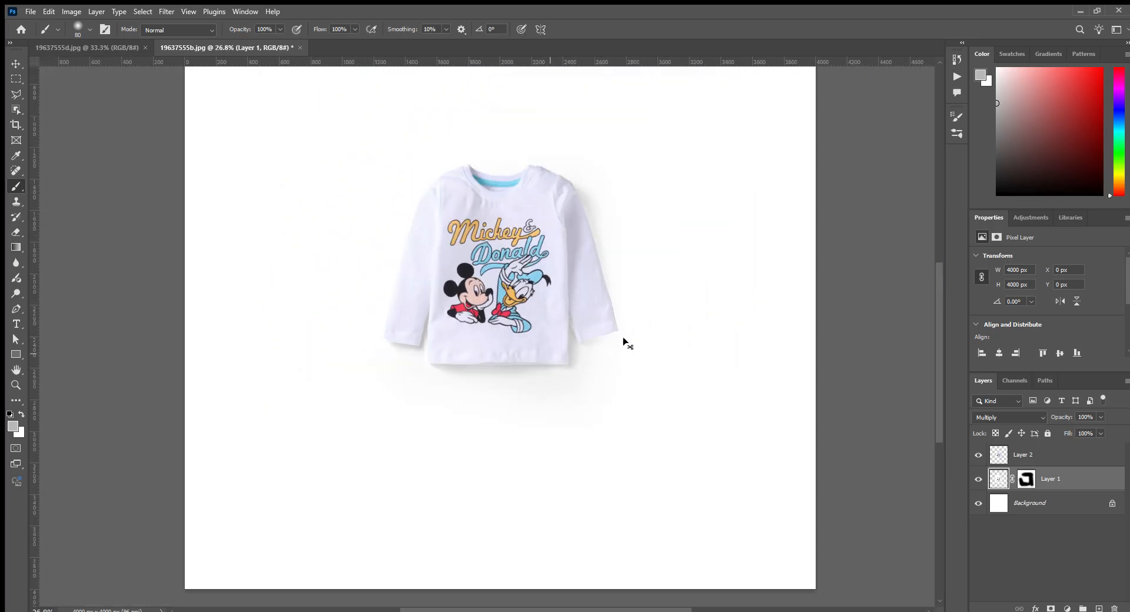
- Select the Mickey & Donald shirt's Layer 2 together with its shadow layer, Layer 1
{"action": "left_click", "coordinate": [1069, 458]}
{"action": "left_click", "coordinate": [1069, 478], "text": "shift"}
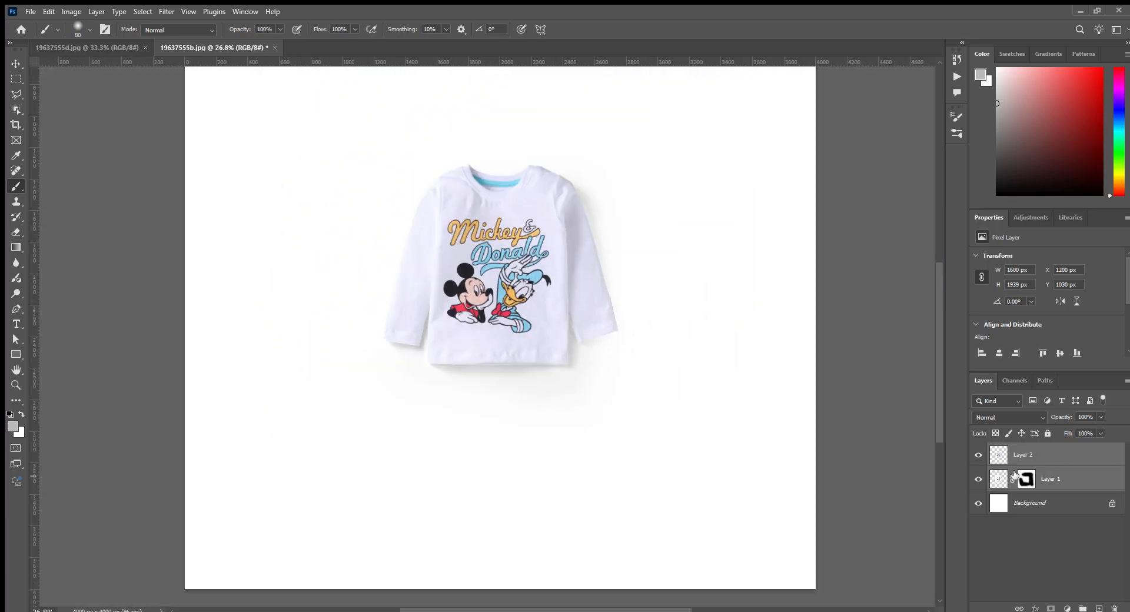
{"action": "scroll", "coordinate": [726, 381], "scroll_direction": "down", "scroll_amount": 2}
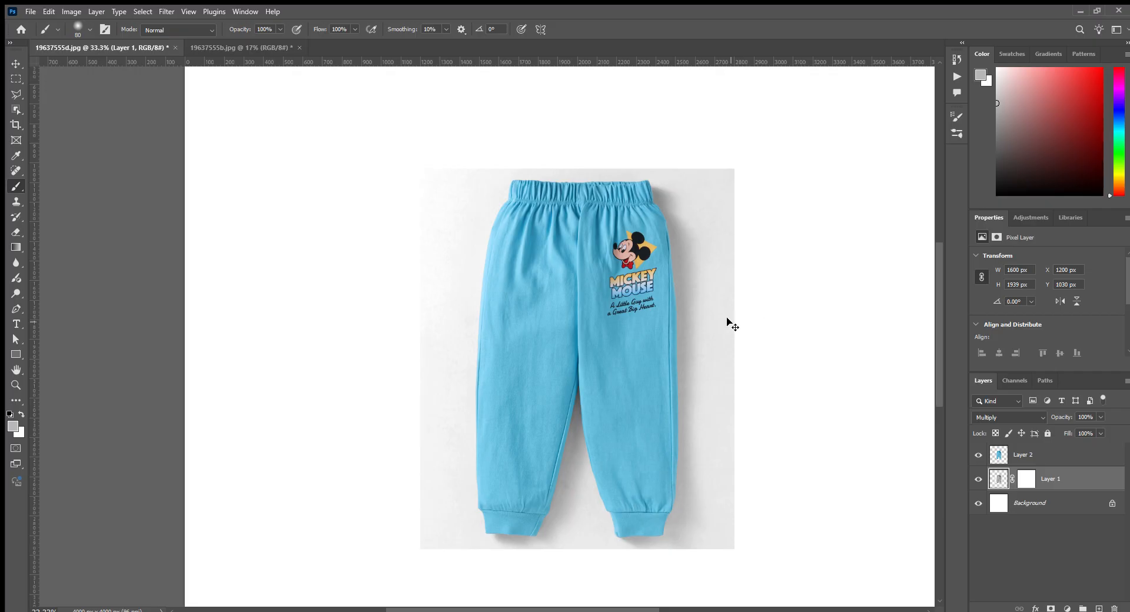
- Whiten the grey backdrop on Layer 1 of 19637555d.jpg by sampling the grey beside the blue trousers
{"action": "key", "text": "i"}
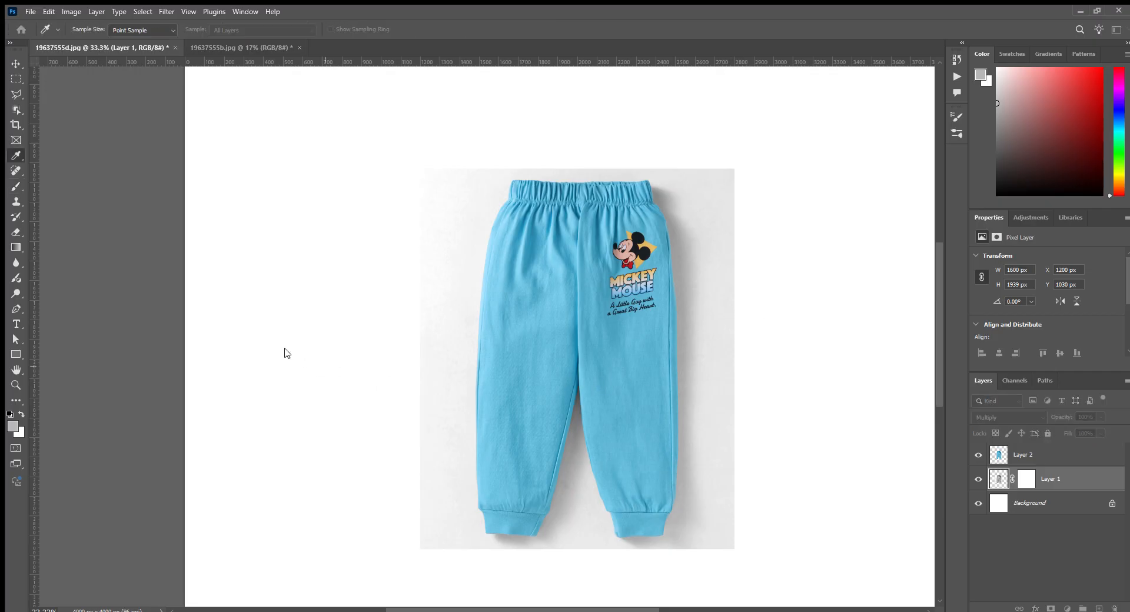
{"action": "left_click", "coordinate": [728, 426]}
{"action": "key", "text": "b"}
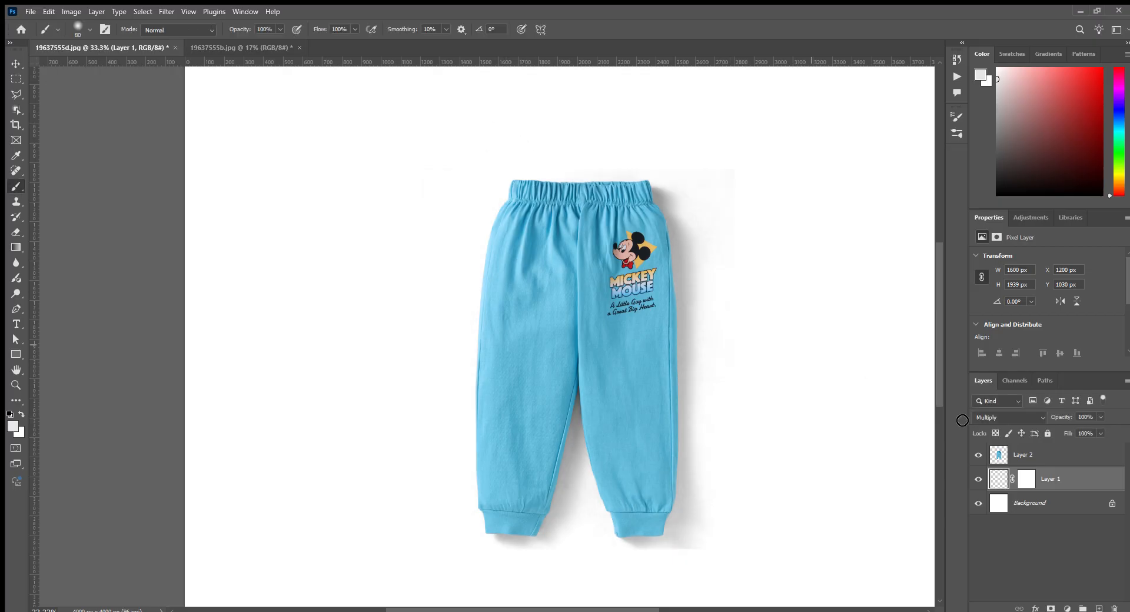
- Paint Layer 1's mask black around the blue trousers with a soft 800 px brush to hide the remaining backdrop edges
{"action": "left_click", "coordinate": [1026, 479]}
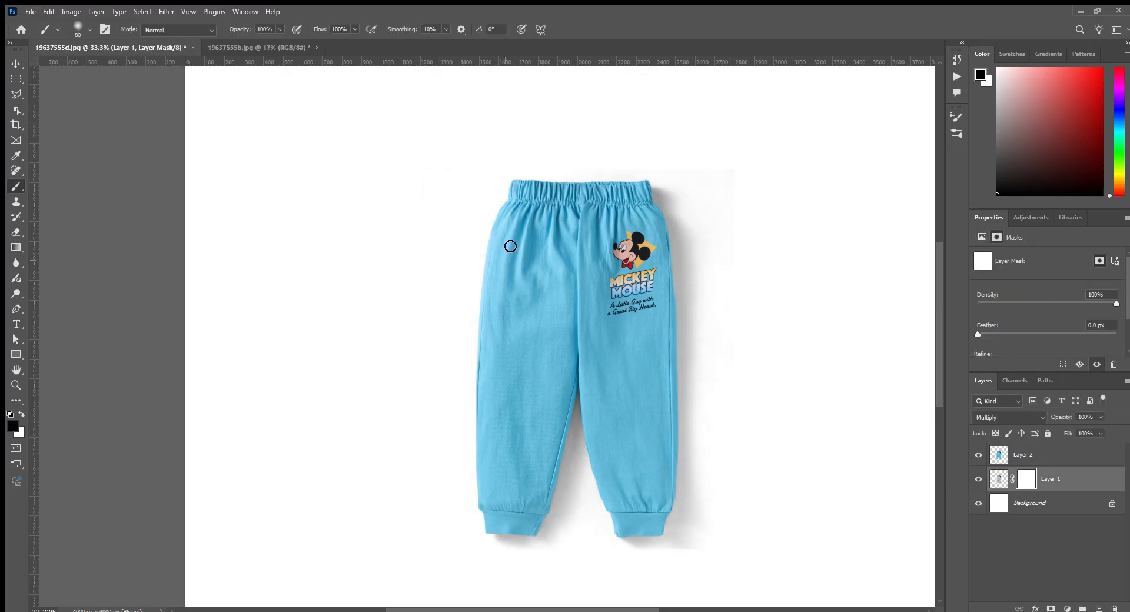
{"action": "key", "text": "]"}
{"action": "key", "text": "]"}
{"action": "key", "text": "]"}
{"action": "key", "text": "]"}
{"action": "key", "text": "]"}
{"action": "key", "text": "]"}
{"action": "key", "text": "]"}
{"action": "key", "text": "]"}
{"action": "key", "text": "]"}
{"action": "key", "text": "]"}
{"action": "key", "text": "]"}
{"action": "key", "text": "]"}
{"action": "mouse_move", "coordinate": [483, 192]}
{"action": "left_mouse_down"}
{"action": "mouse_move", "coordinate": [955, 192]}
{"action": "mouse_move", "coordinate": [795, 163]}
{"action": "mouse_move", "coordinate": [817, 253]}
{"action": "mouse_move", "coordinate": [807, 610]}
{"action": "mouse_move", "coordinate": [504, 609]}
{"action": "mouse_move", "coordinate": [732, 609]}
{"action": "mouse_move", "coordinate": [460, 571]}
{"action": "mouse_move", "coordinate": [372, 283]}
{"action": "left_mouse_up"}
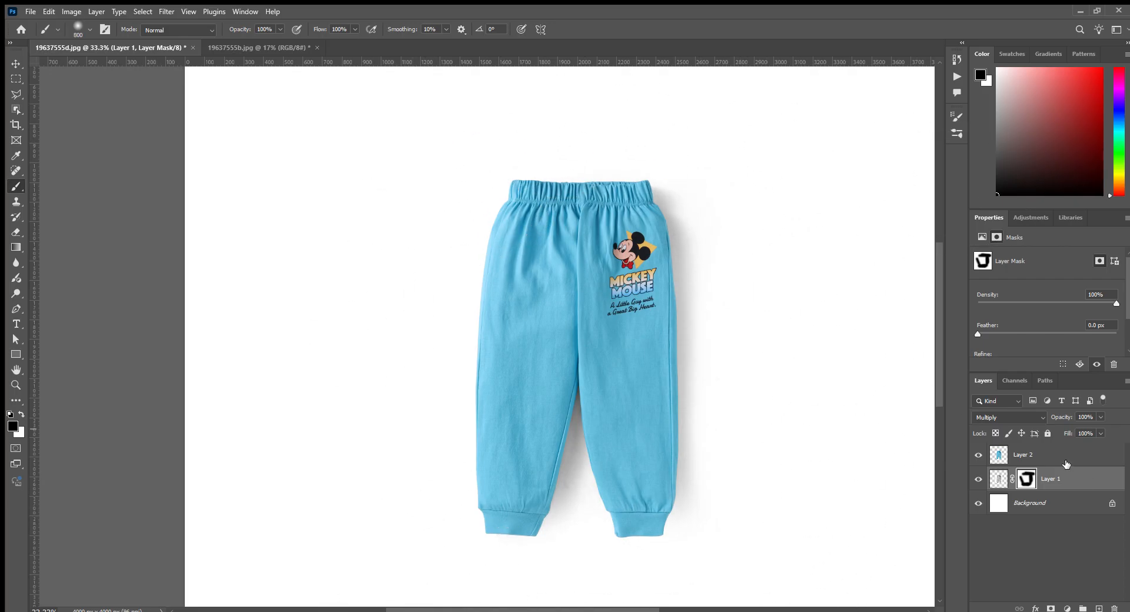
- Scale the trousers and their shadow layer to 129.29%, rotate them 15°, and place them in the canvas's lower right area
{"action": "left_click", "coordinate": [1066, 464], "text": "ctrl"}
{"action": "scroll", "coordinate": [658, 288], "scroll_direction": "down", "scroll_amount": 3}
{"action": "key", "text": "ctrl+t"}
{"action": "left_click_drag", "start_coordinate": [714, 355], "coordinate": [706, 379]}
{"action": "left_click_drag", "start_coordinate": [595, 327], "coordinate": [637, 424]}
{"action": "left_click_drag", "start_coordinate": [682, 317], "coordinate": [704, 256]}
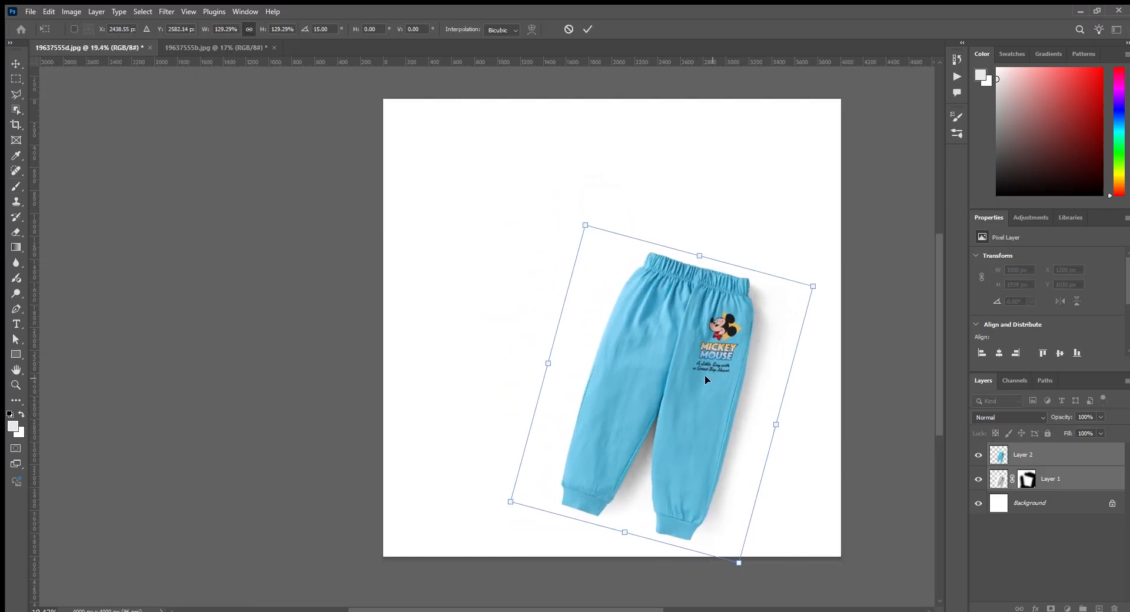
{"action": "left_click_drag", "start_coordinate": [704, 376], "coordinate": [698, 377]}
{"action": "key", "text": "Return"}
- Move the shirt and its shadow layer into 19637555d.jpg and enlarge them at the canvas's upper left, overlapping the trousers' waist
{"action": "key", "text": "ctrl+Tab"}
{"action": "key", "text": "v"}
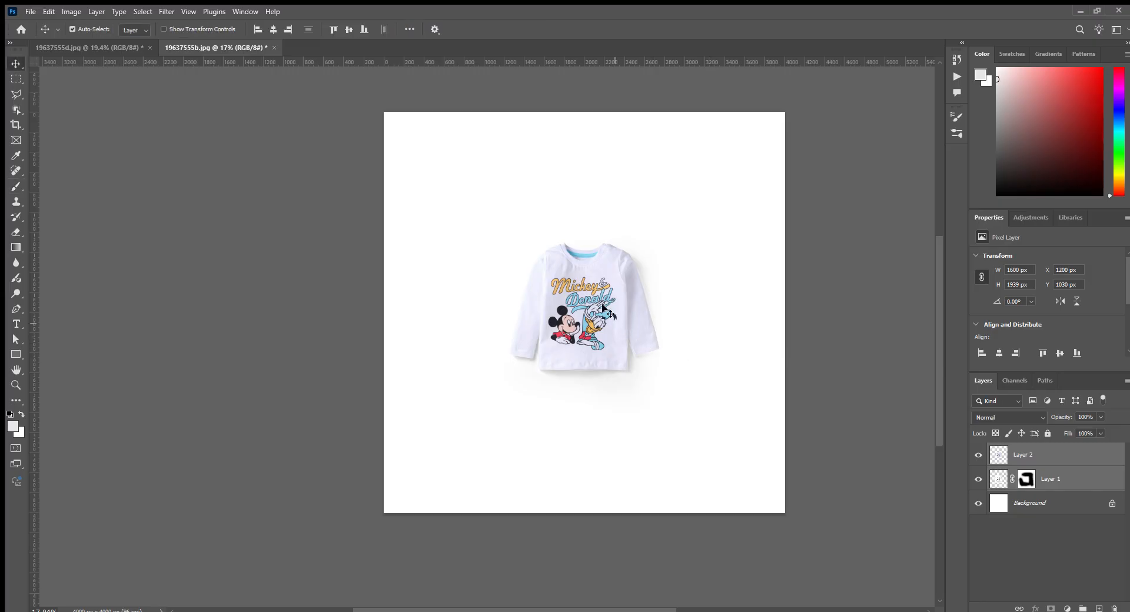
{"action": "left_click_drag", "start_coordinate": [603, 309], "coordinate": [588, 245]}
{"action": "key", "text": "ctrl+t"}
{"action": "left_click_drag", "start_coordinate": [679, 356], "coordinate": [707, 399]}
{"action": "key", "text": "Return"}
- Add a new empty layer directly above the trousers layer and beneath the shirt's shadow layer
{"action": "left_click", "coordinate": [1036, 503]}
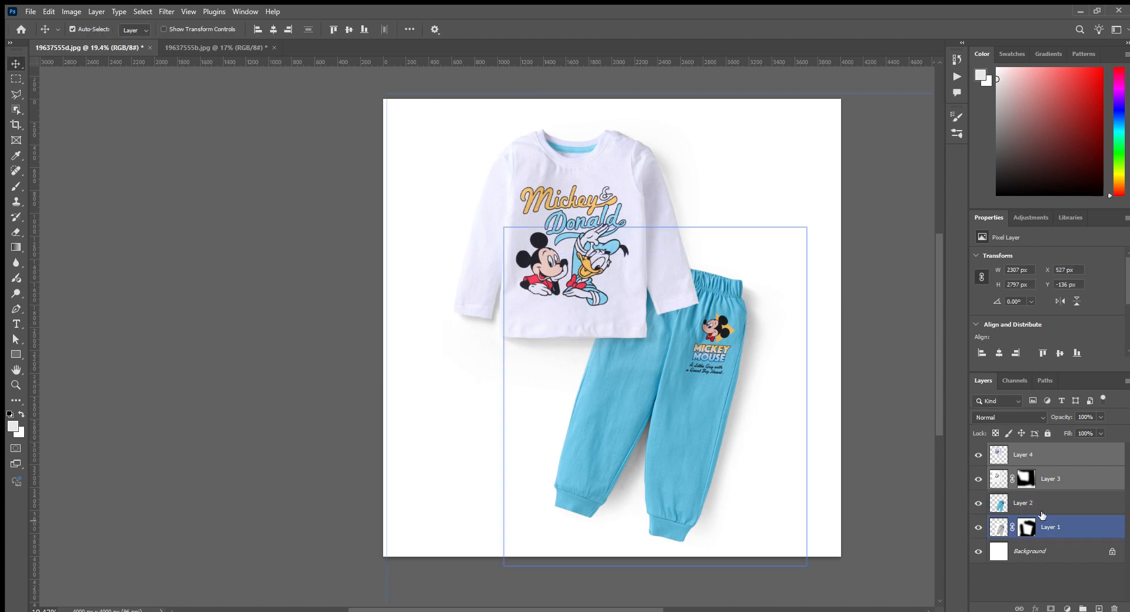
{"action": "left_click", "coordinate": [1099, 608]}
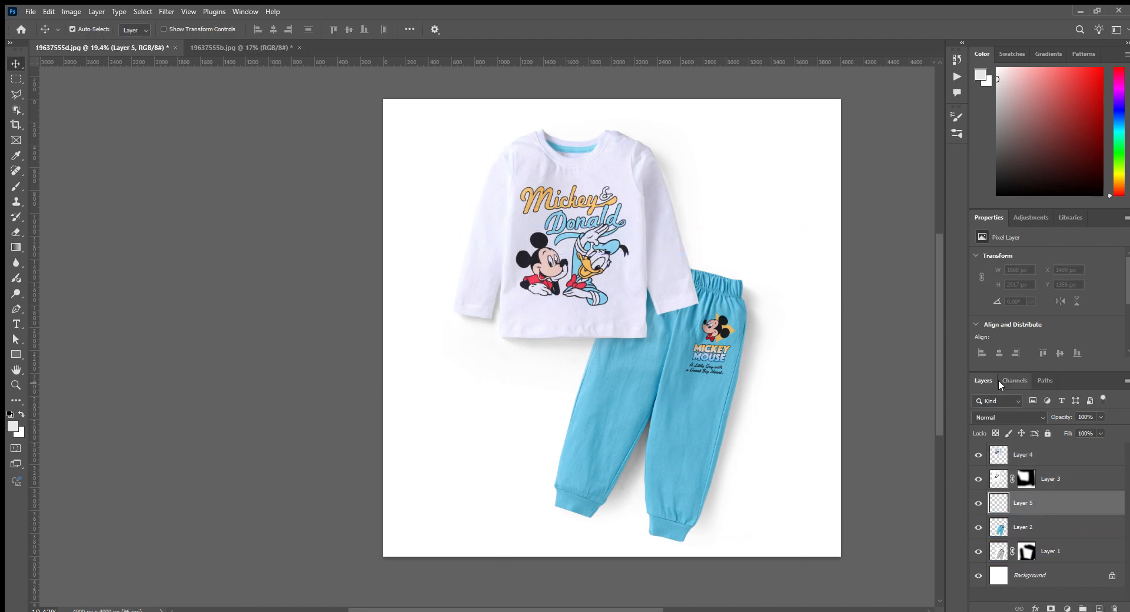
- Scale the shirt and its shadow layer down to 2194 by 2660 px, keeping them at the upper left over the trousers' waist
{"action": "left_click", "coordinate": [1070, 480]}
{"action": "left_click", "coordinate": [1070, 454], "text": "shift"}
{"action": "key", "text": "ctrl+t"}
{"action": "left_click_drag", "start_coordinate": [639, 298], "coordinate": [738, 430]}
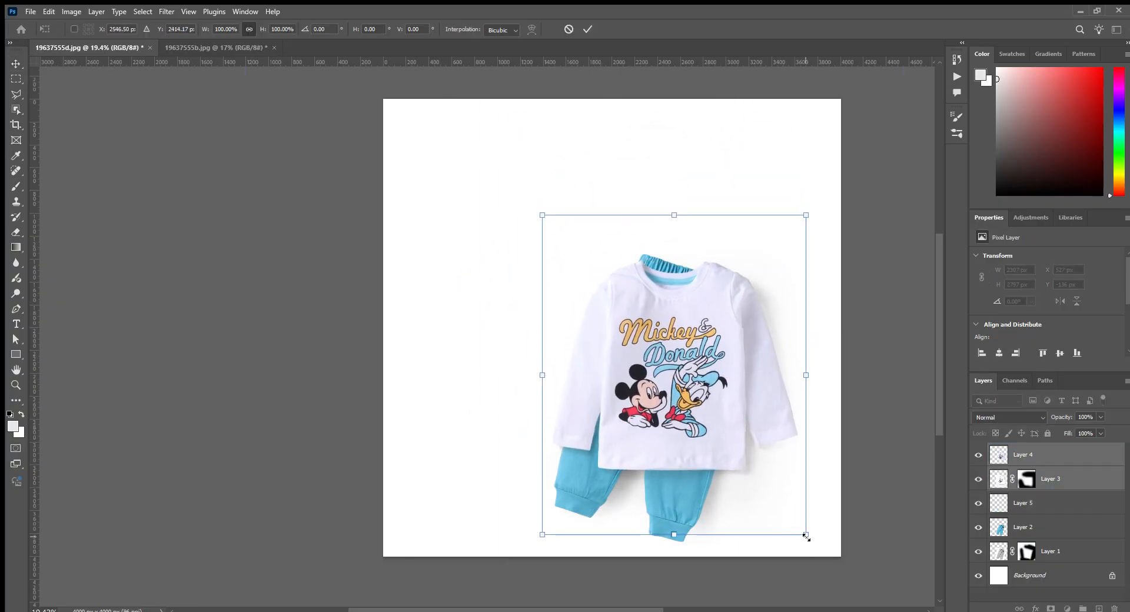
{"action": "left_click_drag", "start_coordinate": [806, 535], "coordinate": [786, 512]}
{"action": "left_click_drag", "start_coordinate": [692, 399], "coordinate": [603, 282]}
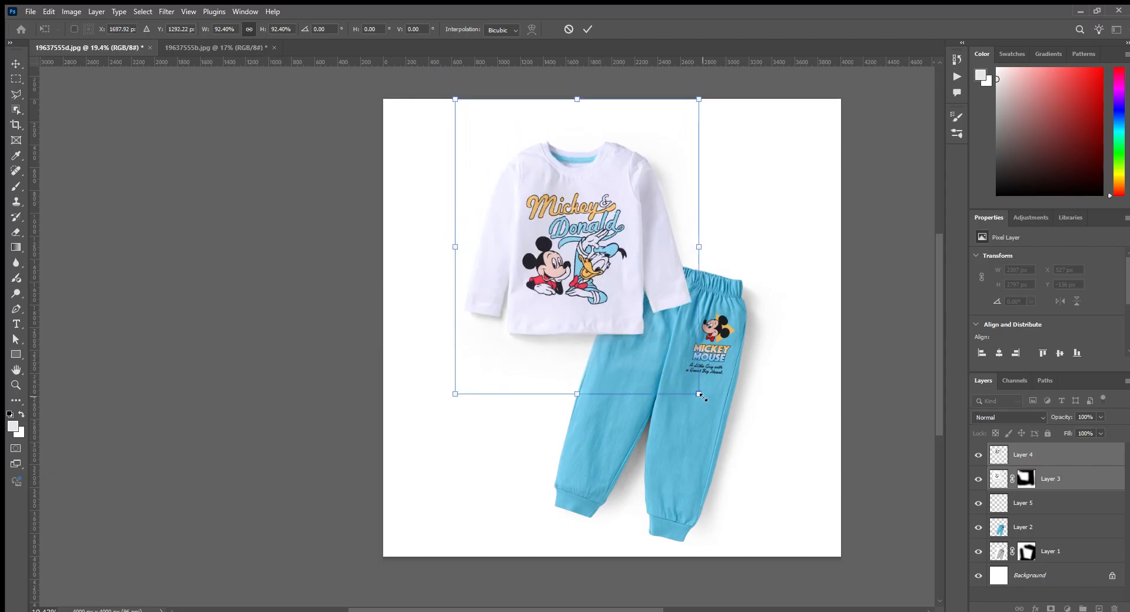
{"action": "left_click_drag", "start_coordinate": [703, 397], "coordinate": [708, 401]}
{"action": "key", "text": "Return"}
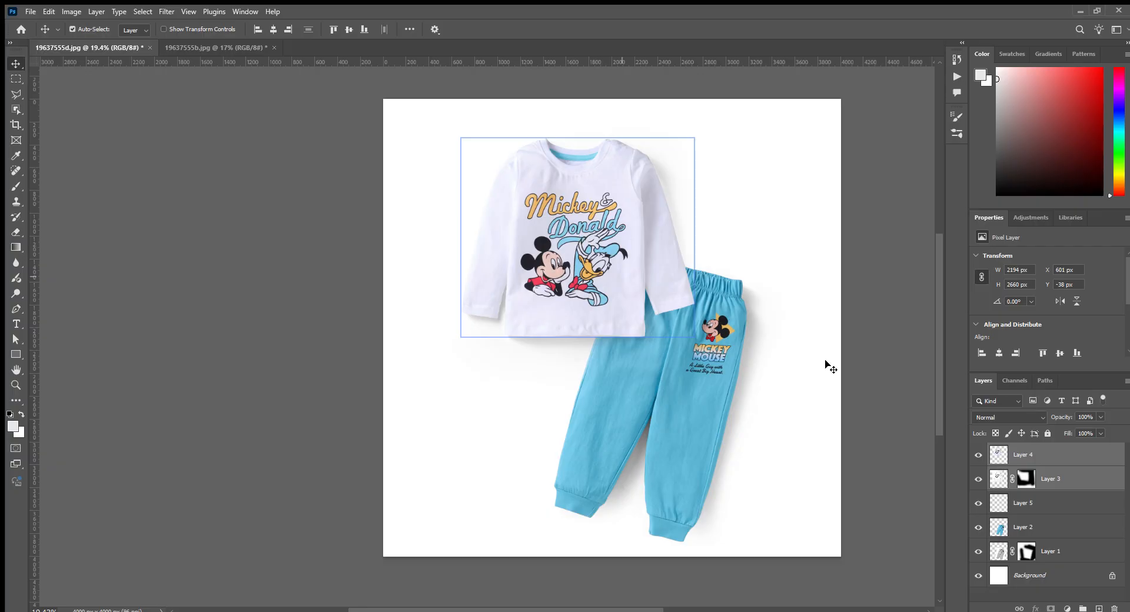
- Set Layer 5 to Multiply and paint a soft shadow in sampled dark blue on the trousers under the shirt's hem and sleeve cuff
{"action": "left_click", "coordinate": [1024, 503]}
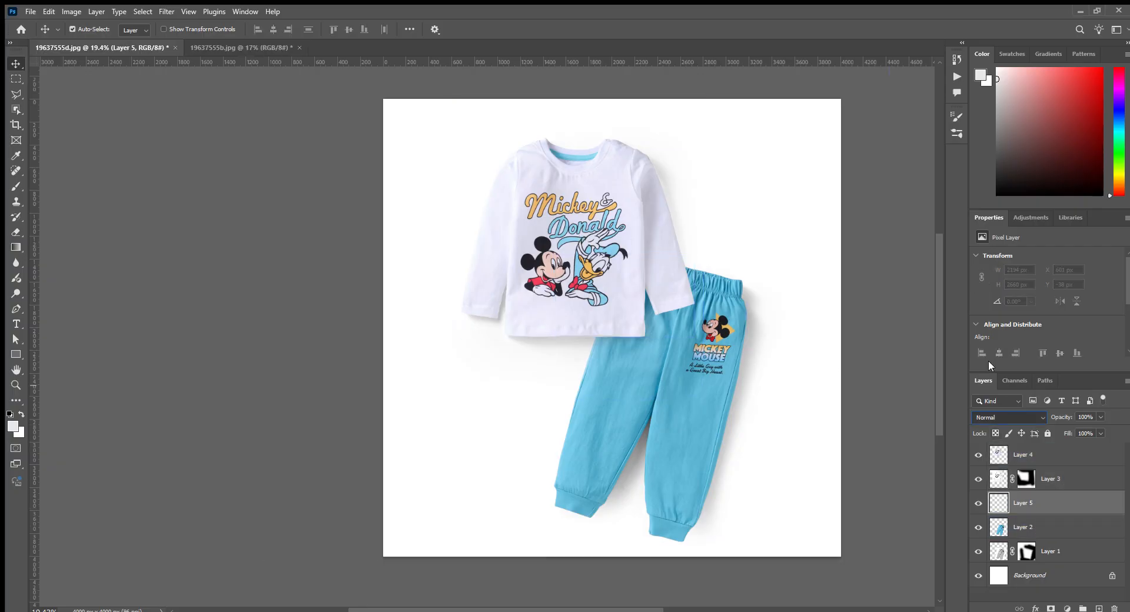
{"action": "key", "text": "b"}
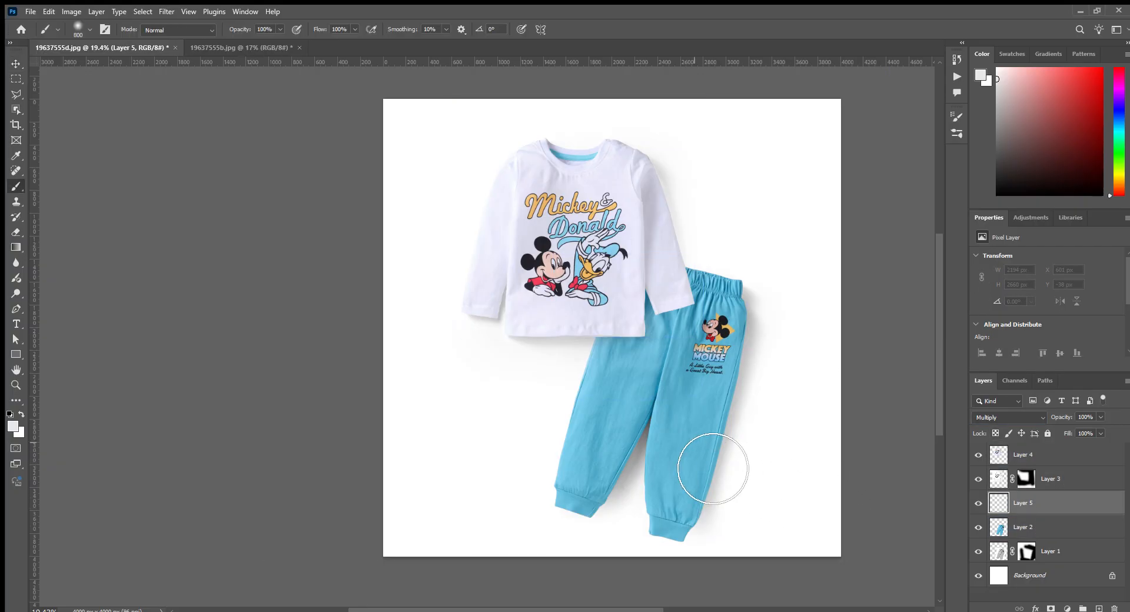
{"action": "scroll", "coordinate": [694, 379], "scroll_direction": "up", "scroll_amount": 5}
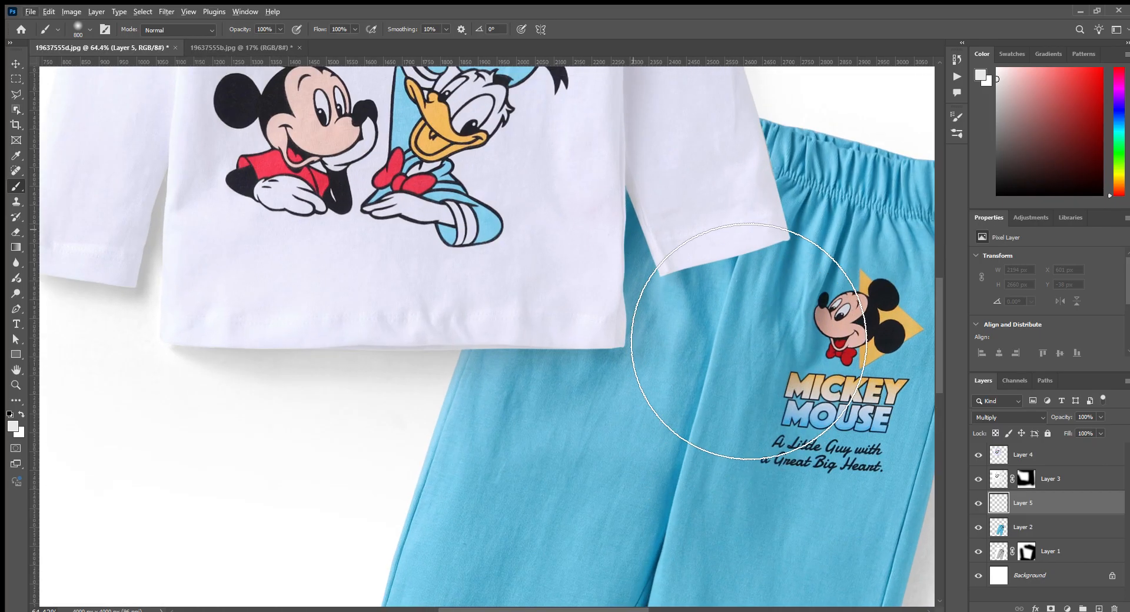
{"action": "left_click", "coordinate": [631, 220], "text": "alt"}
{"action": "key", "text": "bracketleft"}
{"action": "key", "text": "bracketleft"}
{"action": "key", "text": "bracketleft"}
{"action": "key", "text": "bracketleft"}
{"action": "key", "text": "bracketleft"}
{"action": "key", "text": "bracketleft"}
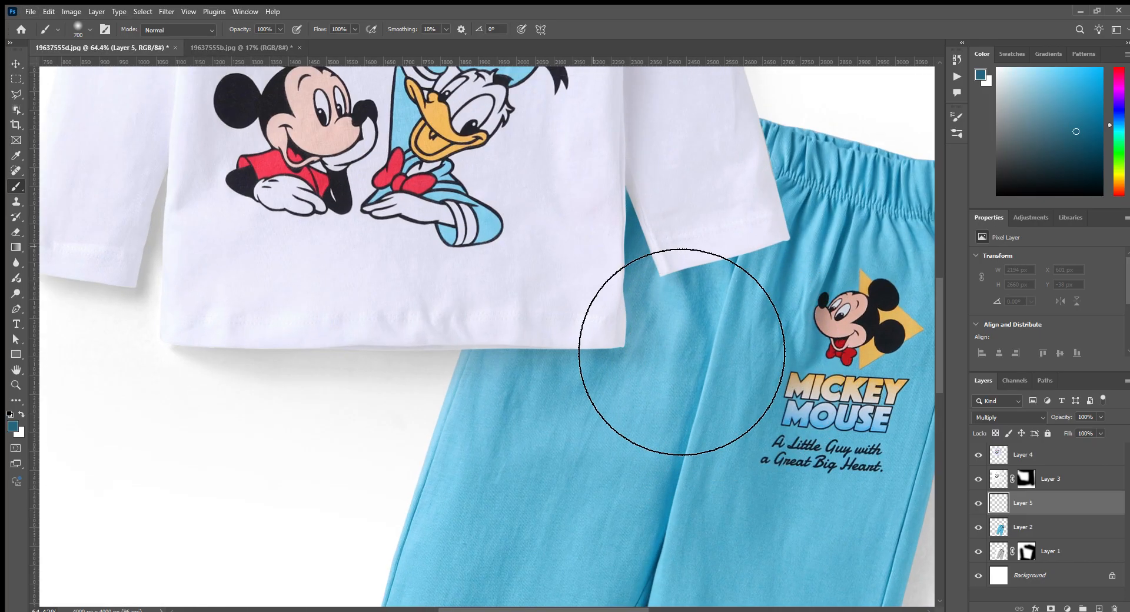
{"action": "mouse_move", "coordinate": [576, 355]}
{"action": "left_mouse_down"}
{"action": "mouse_move", "coordinate": [620, 355]}
{"action": "mouse_move", "coordinate": [630, 70]}
{"action": "left_mouse_up"}
{"action": "left_click_drag", "start_coordinate": [787, 257], "coordinate": [700, 275]}
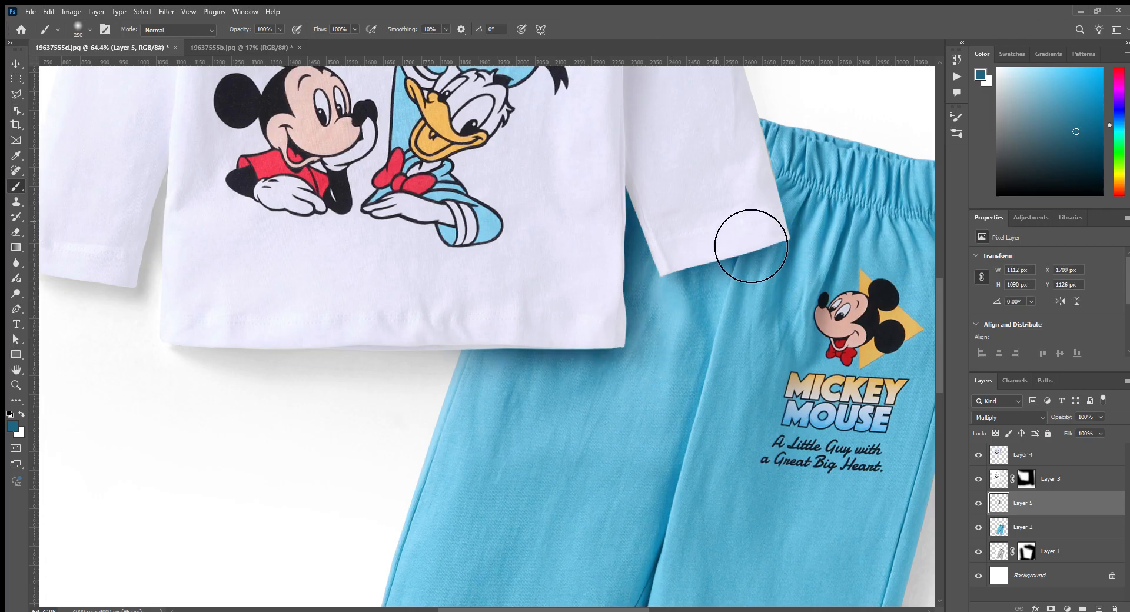
{"action": "left_click_drag", "start_coordinate": [752, 154], "coordinate": [782, 237]}
- Save the finished shirt-and-trousers composition as 19637555a_ref.psd, and close it and the leftover 19637555b.jpg document
{"action": "scroll", "coordinate": [748, 256], "scroll_direction": "down", "scroll_amount": 6}
{"action": "scroll", "coordinate": [775, 300], "scroll_direction": "down", "scroll_amount": 3}
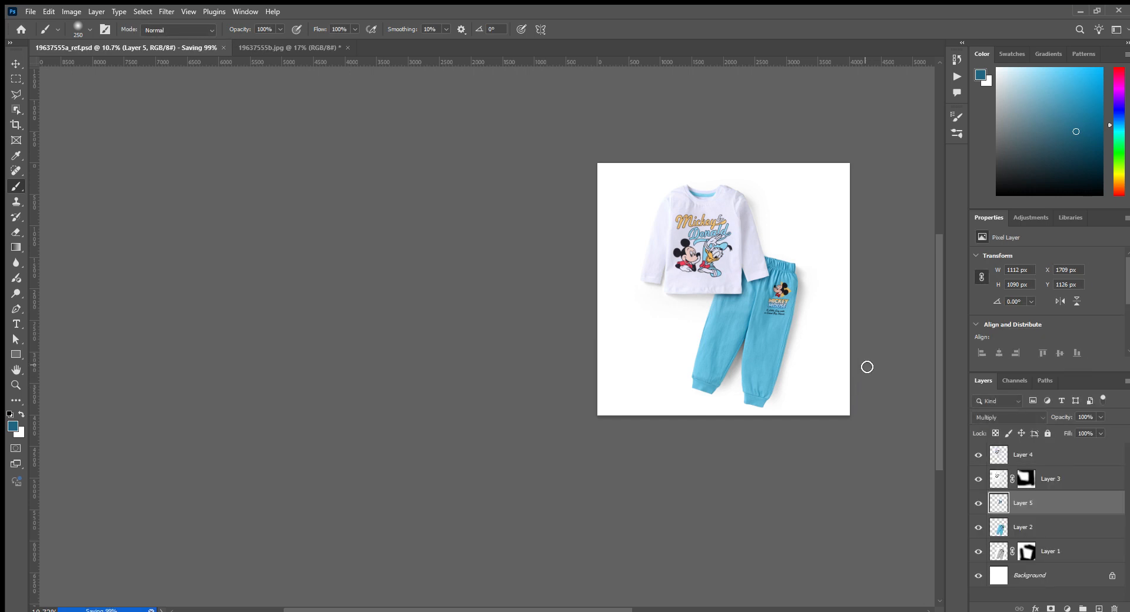
{"action": "key", "text": "ctrl+w"}
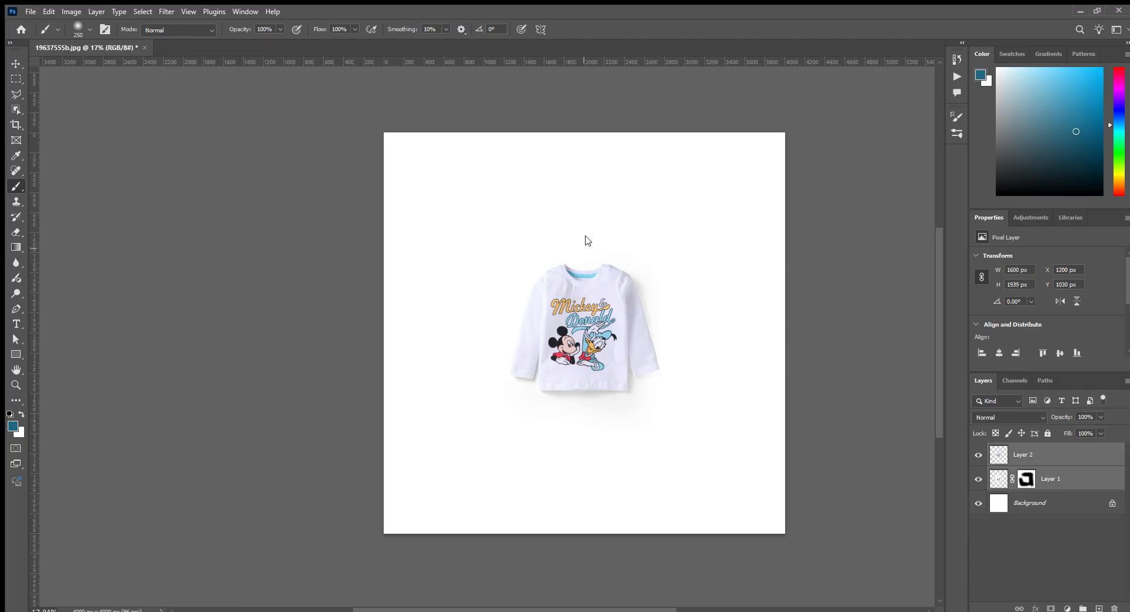
{"action": "key", "text": "ctrl+w"}
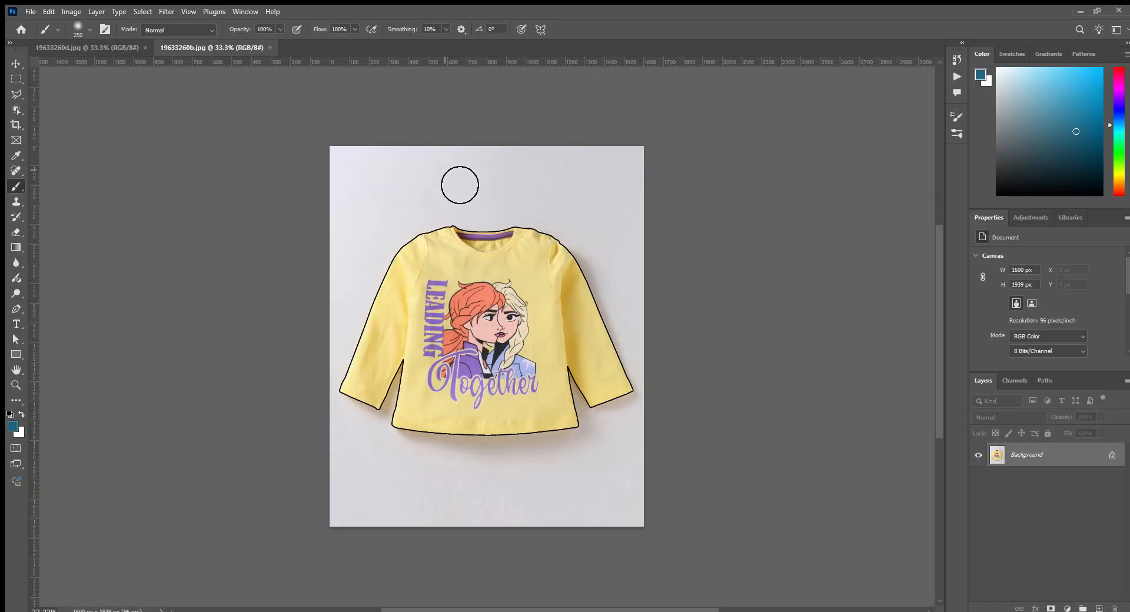
- Cut out the yellow shirt from 19633260b.jpg onto a white square canvas and whiten the grey backdrop of its Multiply shadow layer
{"action": "key", "text": "F2"}
{"action": "left_click_drag", "start_coordinate": [677, 406], "coordinate": [510, 228]}
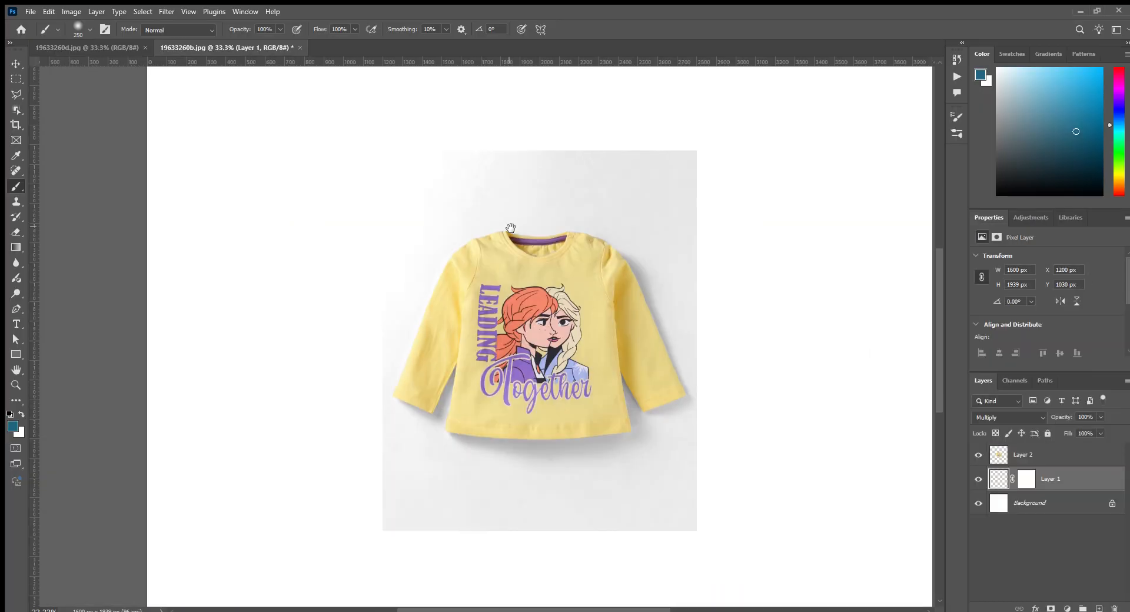
{"action": "key", "text": "i"}
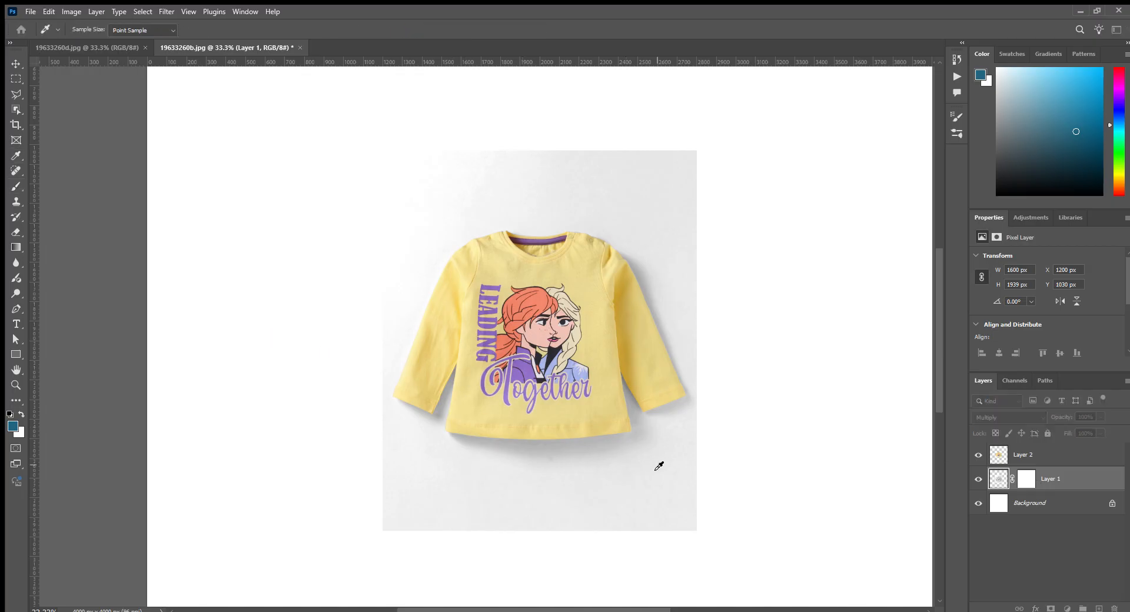
{"action": "left_click", "coordinate": [674, 471]}
{"action": "key", "text": "b"}
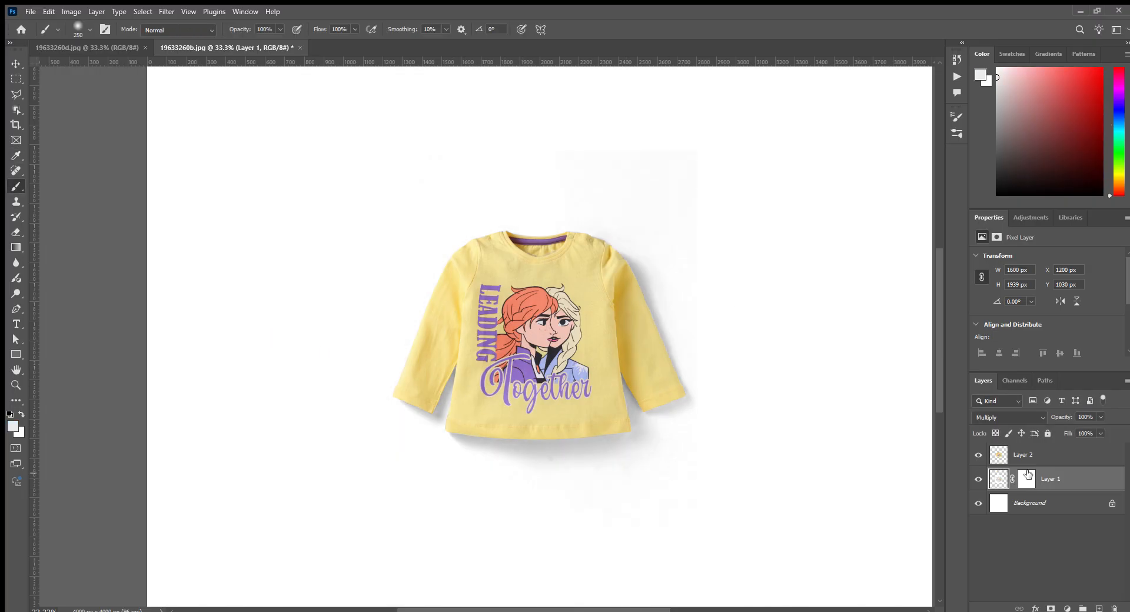
- Paint black on Layer 1's mask with an 1100 px soft brush around the yellow shirt, and select both the shirt and shadow layers
{"action": "left_click", "coordinate": [1027, 477]}
{"action": "key", "text": "bracketright"}
{"action": "key", "text": "bracketright"}
{"action": "key", "text": "bracketright"}
{"action": "key", "text": "bracketright"}
{"action": "key", "text": "bracketright"}
{"action": "key", "text": "bracketright"}
{"action": "key", "text": "bracketright"}
{"action": "key", "text": "bracketright"}
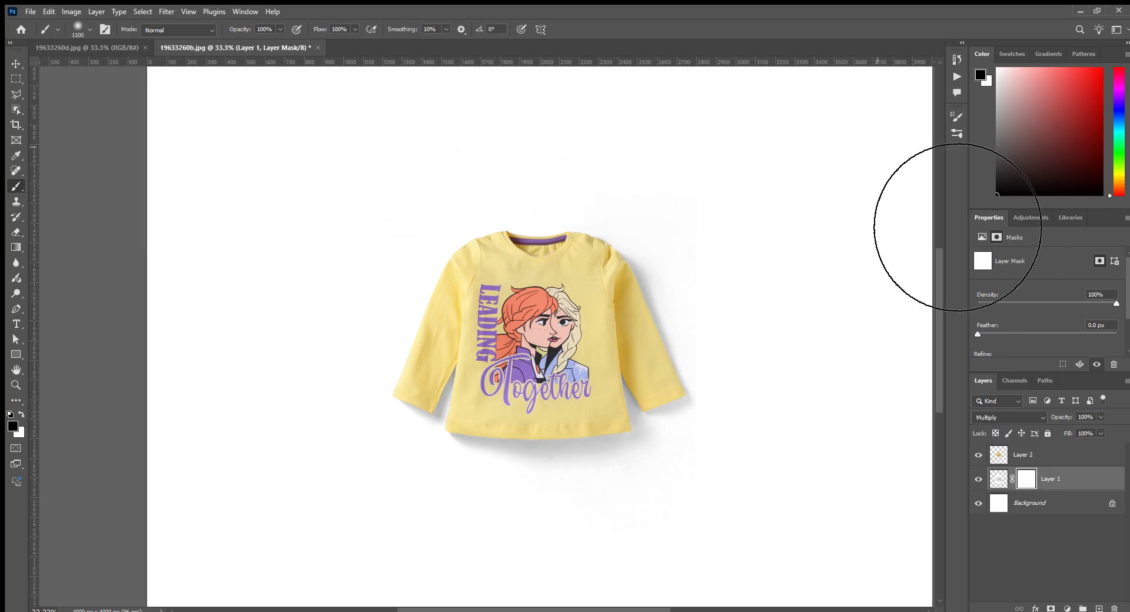
{"action": "left_click_drag", "start_coordinate": [851, 609], "coordinate": [344, 610]}
{"action": "left_click", "coordinate": [1024, 453], "text": "ctrl"}
{"action": "scroll", "coordinate": [643, 429], "scroll_direction": "down", "scroll_amount": 10}
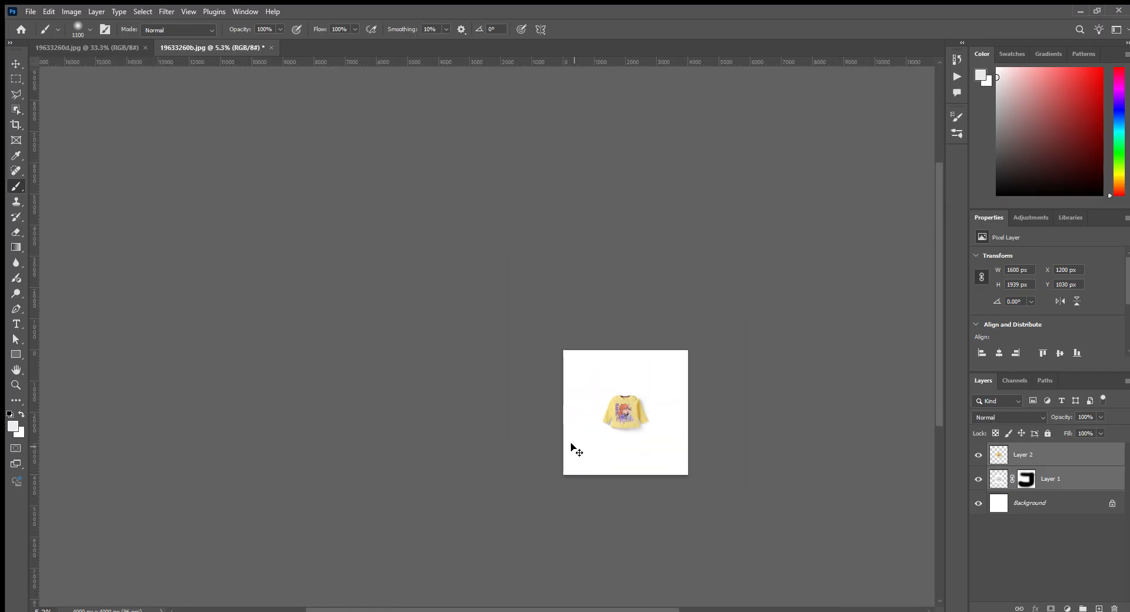
{"action": "scroll", "coordinate": [644, 430], "scroll_direction": "up", "scroll_amount": 6}
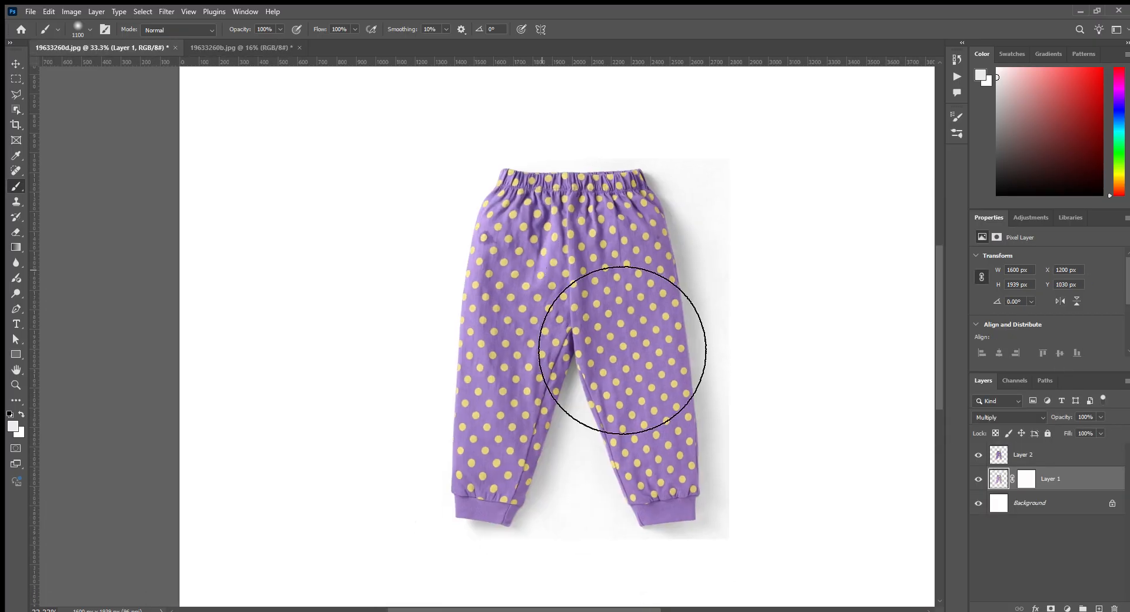
- Cut out the polka-dot trousers from 19633260d.jpg onto a white canvas and mask out the backdrop remnants around their shadow
{"action": "scroll", "coordinate": [622, 351], "scroll_direction": "down", "scroll_amount": 1}
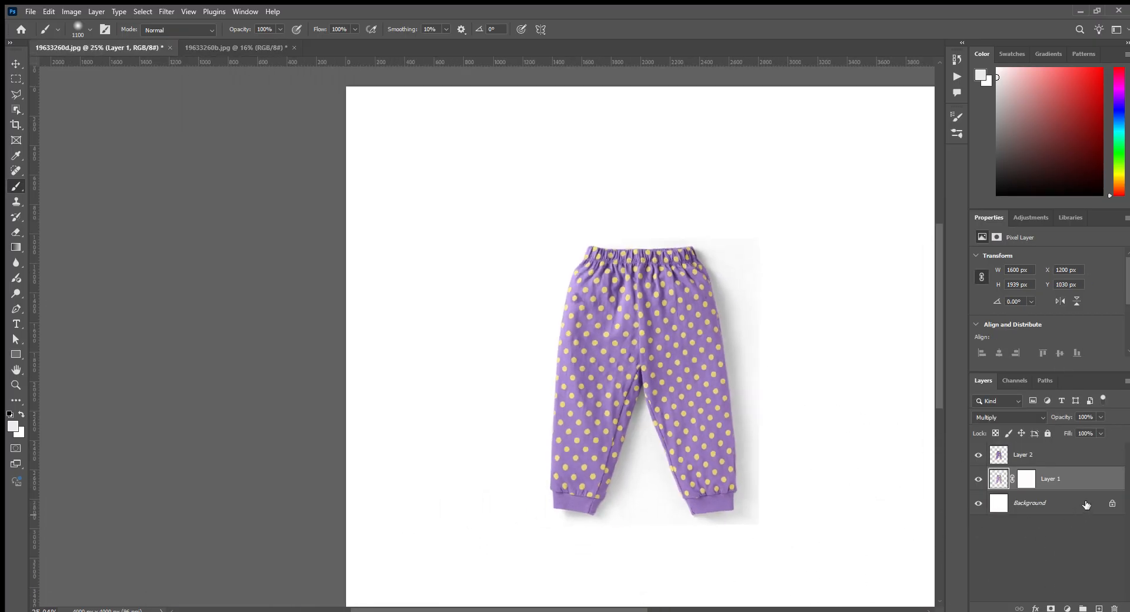
{"action": "left_click", "coordinate": [1031, 478]}
{"action": "mouse_move", "coordinate": [641, 190]}
{"action": "left_mouse_down"}
{"action": "mouse_move", "coordinate": [844, 196]}
{"action": "mouse_move", "coordinate": [829, 217]}
{"action": "mouse_move", "coordinate": [810, 196]}
{"action": "left_mouse_up"}
{"action": "mouse_move", "coordinate": [869, 253]}
{"action": "left_mouse_down"}
{"action": "mouse_move", "coordinate": [870, 605]}
{"action": "mouse_move", "coordinate": [446, 611]}
{"action": "left_mouse_up"}
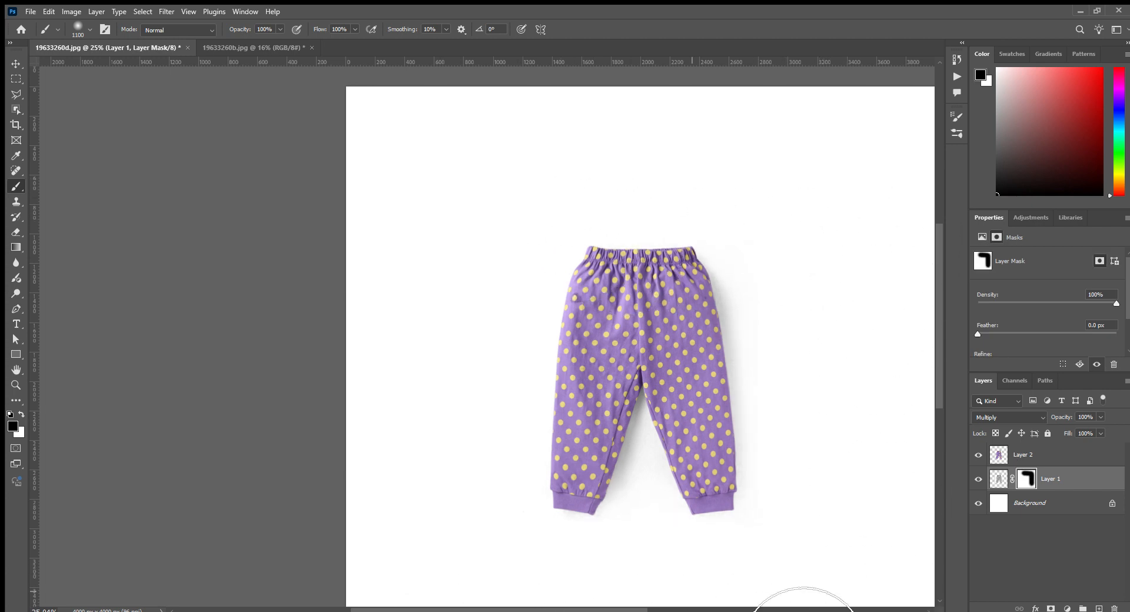
- Rotate the polka-dot trousers and their shadow layer by 15°, scale them to 136.46%, and move them towards the canvas's lower right
{"action": "left_click", "coordinate": [1027, 454]}
{"action": "scroll", "coordinate": [777, 436], "scroll_direction": "down", "scroll_amount": 1}
{"action": "key", "text": "ctrl+t"}
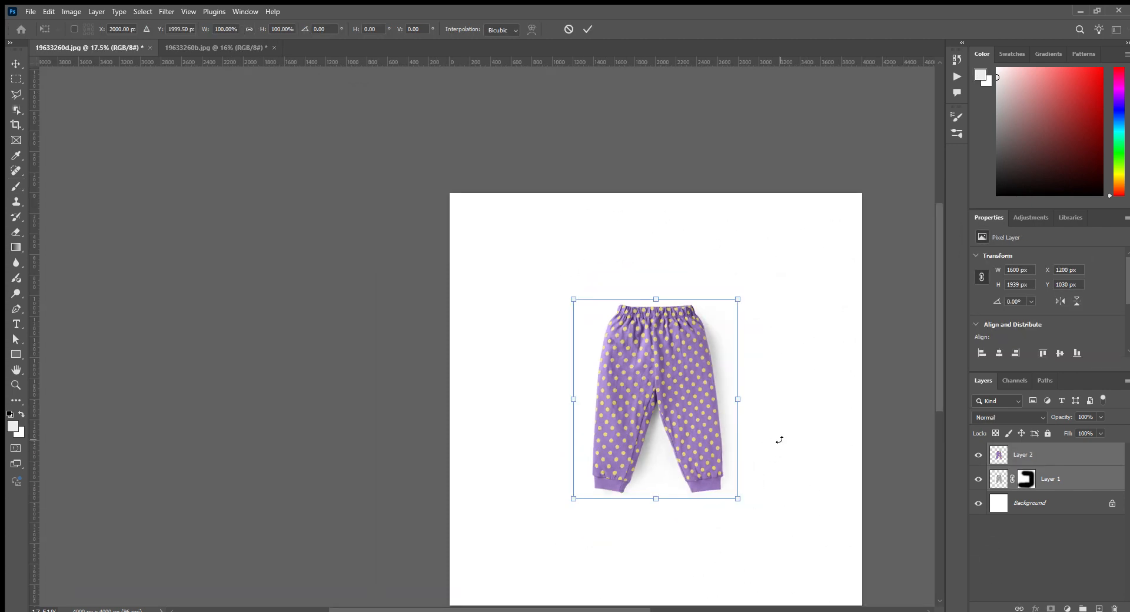
{"action": "left_click_drag", "start_coordinate": [779, 440], "coordinate": [764, 470]}
{"action": "scroll", "coordinate": [684, 445], "scroll_direction": "down", "scroll_amount": 1}
{"action": "left_click_drag", "start_coordinate": [682, 365], "coordinate": [714, 344]}
{"action": "left_click_drag", "start_coordinate": [710, 397], "coordinate": [715, 402]}
{"action": "key", "text": "Return"}
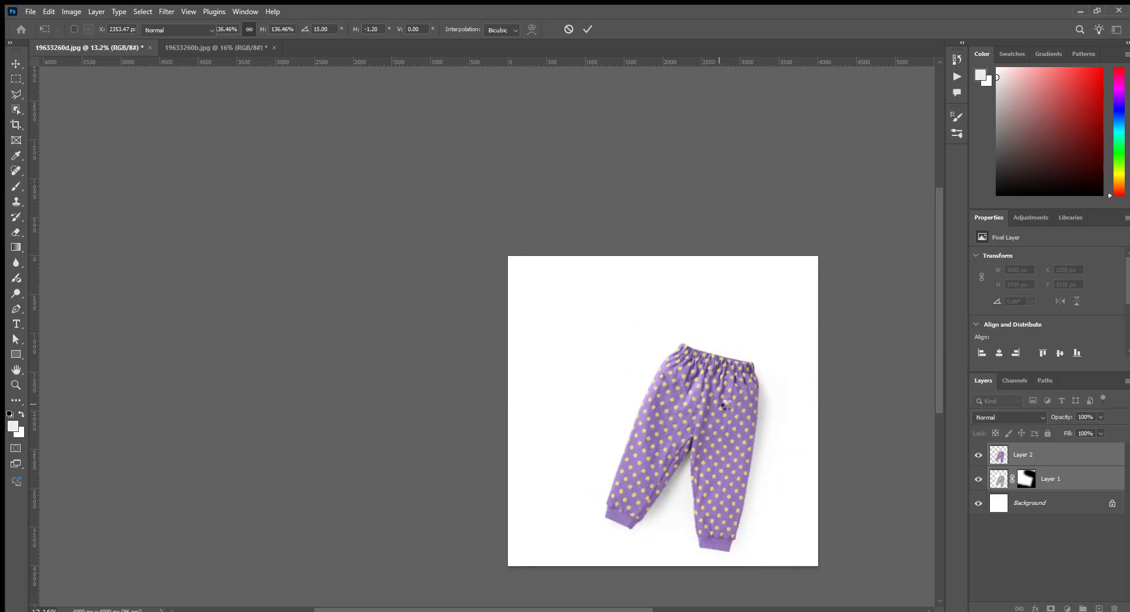
- Copy the yellow shirt and its shadow into the trousers document, scale them to 162.57%, and place them at the upper left over the waistband
{"action": "key", "text": "b"}
{"action": "key", "text": "ctrl+Tab"}
{"action": "left_click_drag", "start_coordinate": [588, 285], "coordinate": [626, 327]}
{"action": "key", "text": "ctrl+t"}
{"action": "left_click_drag", "start_coordinate": [689, 406], "coordinate": [744, 453]}
{"action": "left_click_drag", "start_coordinate": [666, 364], "coordinate": [663, 365]}
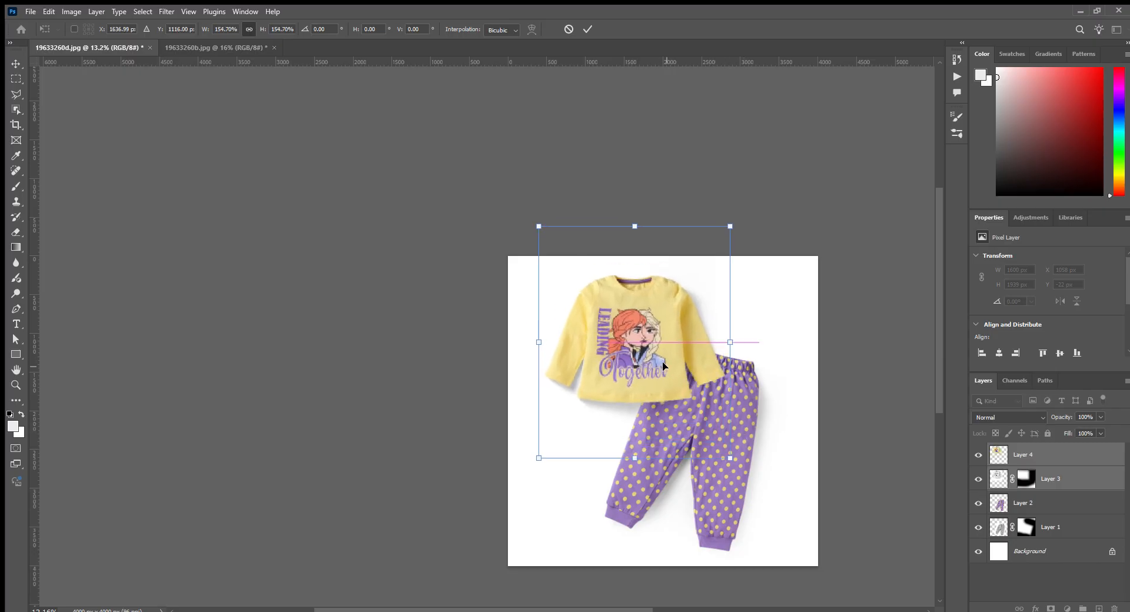
{"action": "left_click_drag", "start_coordinate": [736, 459], "coordinate": [738, 464]}
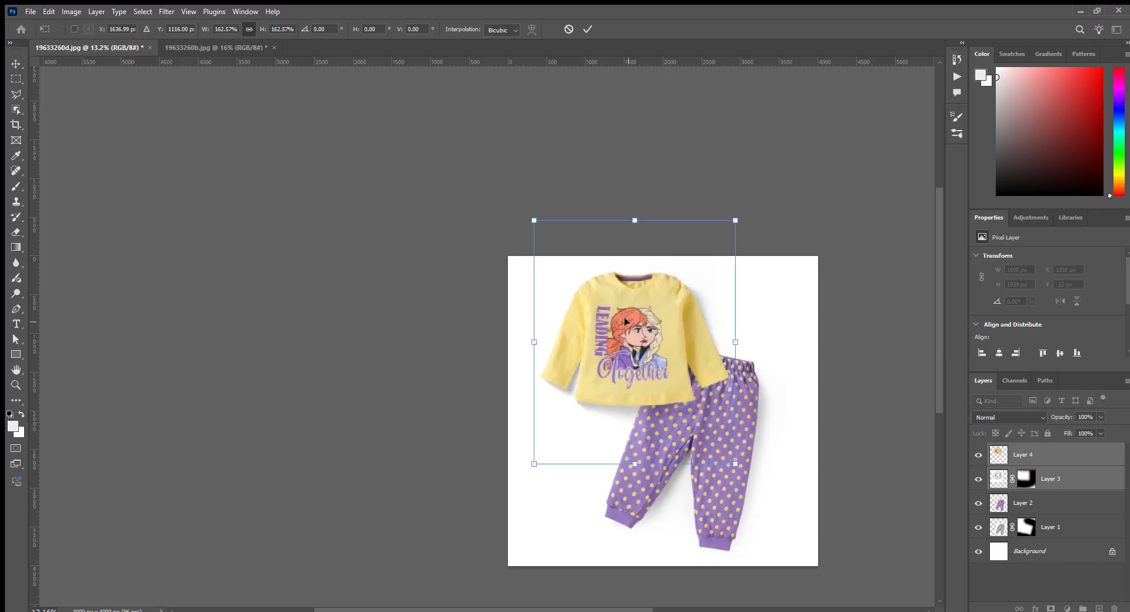
{"action": "left_click_drag", "start_coordinate": [625, 322], "coordinate": [629, 322]}
{"action": "key", "text": "Return"}
- Add an empty layer directly above the polka-dot trousers layer and set its blend mode to Multiply
{"action": "left_click", "coordinate": [1063, 510]}
{"action": "left_click", "coordinate": [1098, 608]}
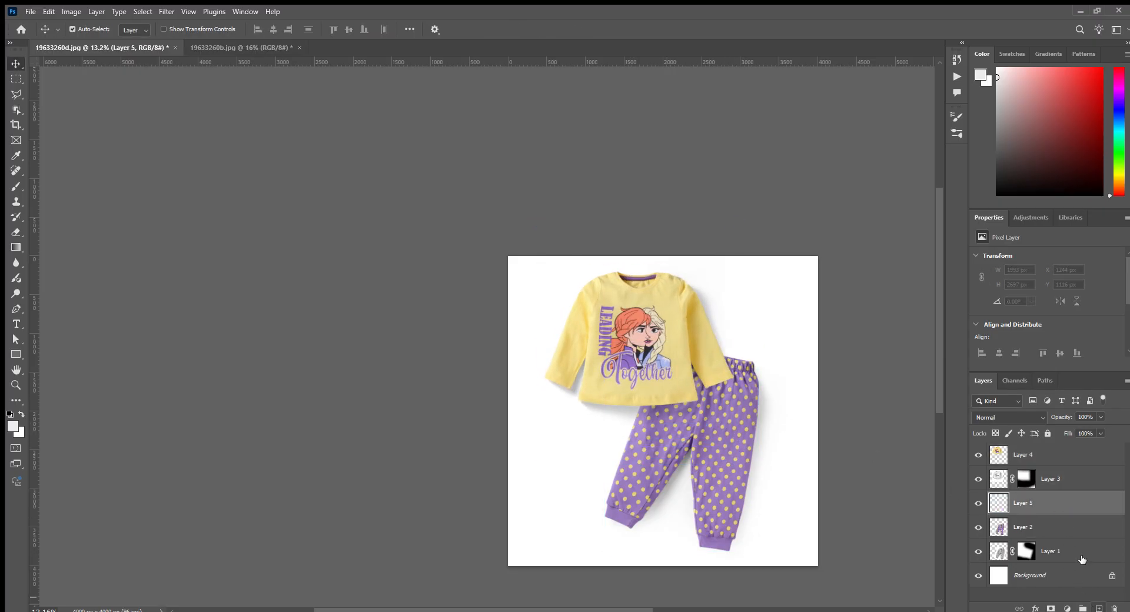
{"action": "scroll", "coordinate": [677, 410], "scroll_direction": "up", "scroll_amount": 5}
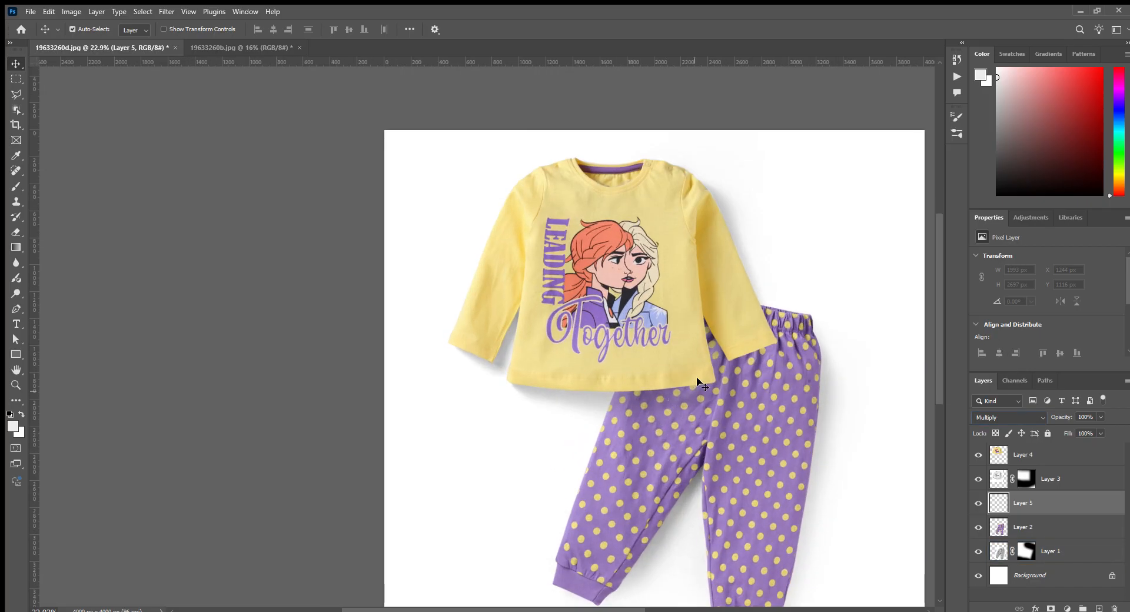
- Paint a soft dark purple shadow on the polka-dot trousers under the yellow shirt's hem and sleeve cuff, using a smaller soft brush
{"action": "key", "text": "b"}
{"action": "key", "text": "bracketleft"}
{"action": "key", "text": "bracketleft"}
{"action": "key", "text": "bracketleft"}
{"action": "key", "text": "bracketleft"}
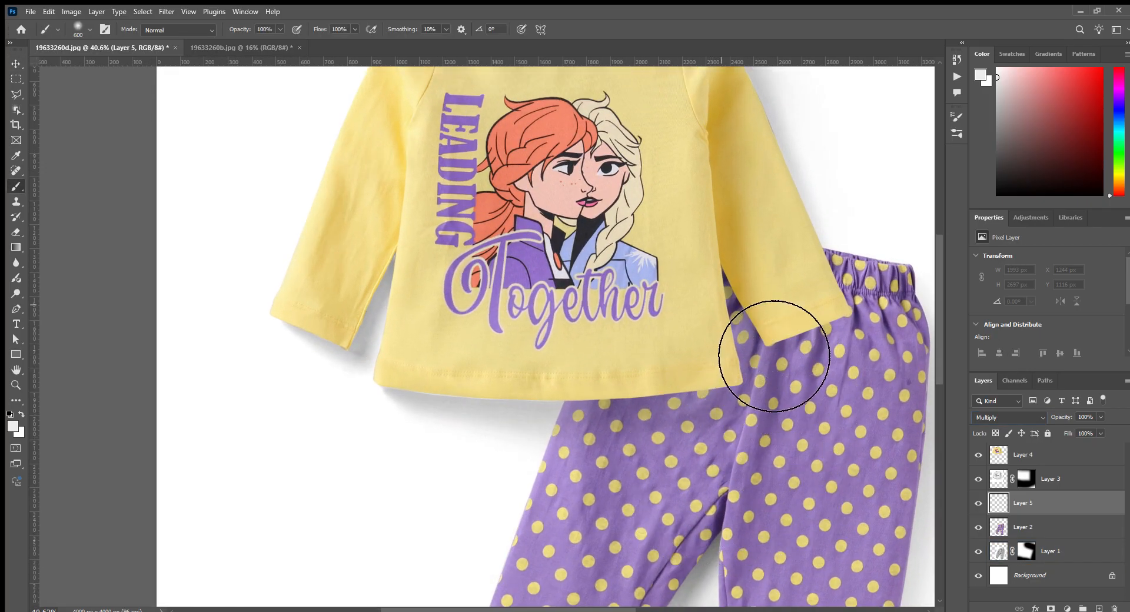
{"action": "mouse_move", "coordinate": [665, 429]}
{"action": "left_mouse_down"}
{"action": "mouse_move", "coordinate": [651, 396]}
{"action": "mouse_move", "coordinate": [752, 404]}
{"action": "left_mouse_up"}
{"action": "left_click_drag", "start_coordinate": [741, 331], "coordinate": [740, 282]}
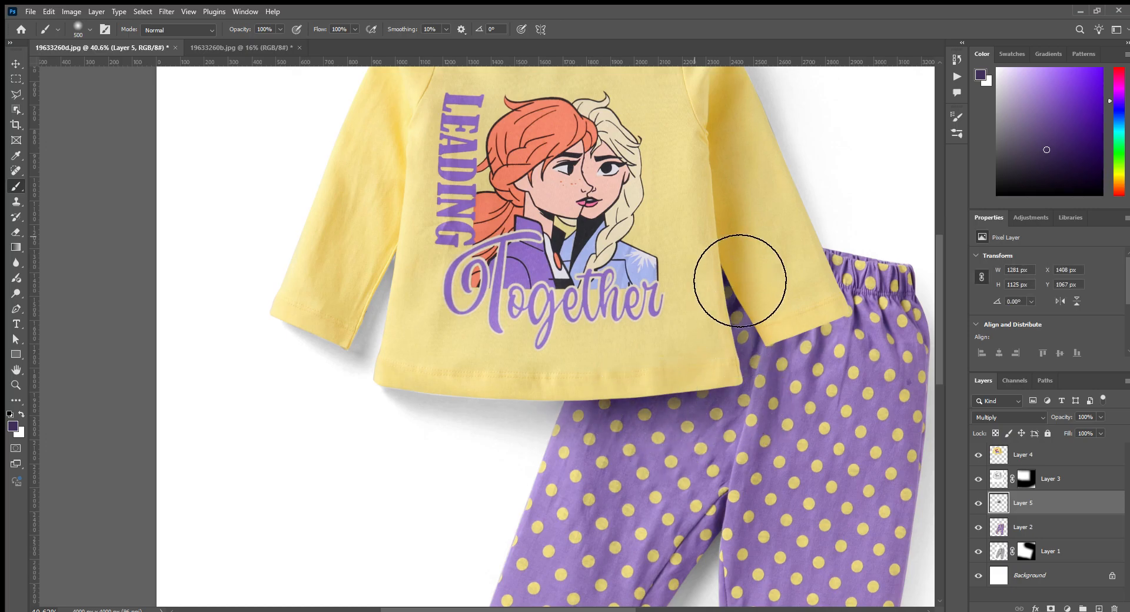
{"action": "left_click_drag", "start_coordinate": [827, 357], "coordinate": [833, 353]}
{"action": "scroll", "coordinate": [755, 377], "scroll_direction": "down", "scroll_amount": 5}
{"action": "scroll", "coordinate": [802, 436], "scroll_direction": "down", "scroll_amount": 2}
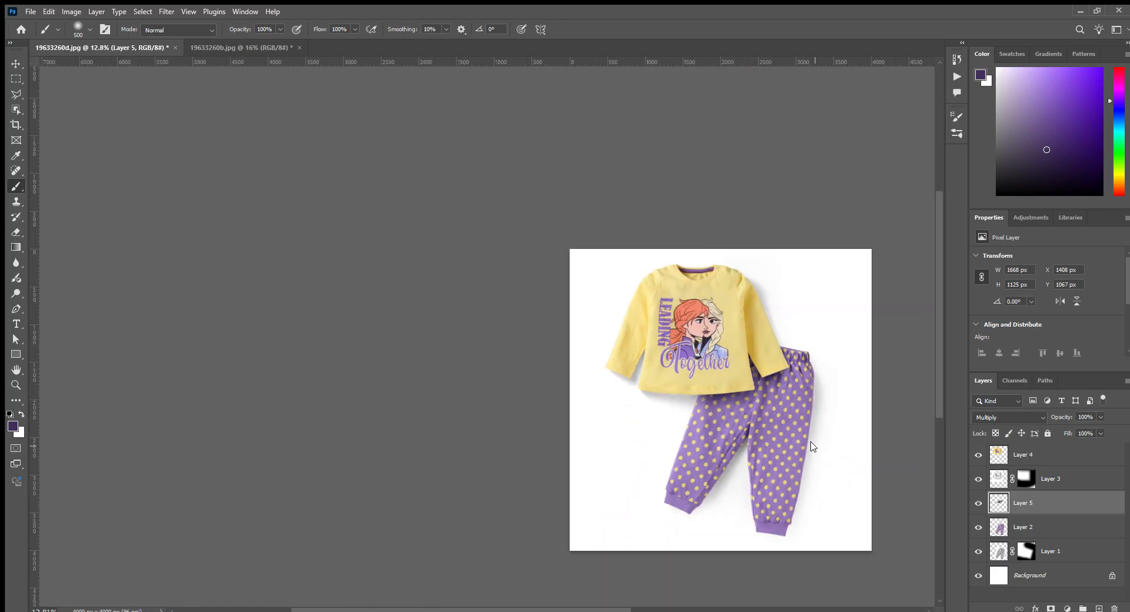
- Save the yellow shirt composition as 19633260a_ref.psd, and close it and the leftover 19633260b.jpg document
{"action": "key", "text": "ctrl+s"}
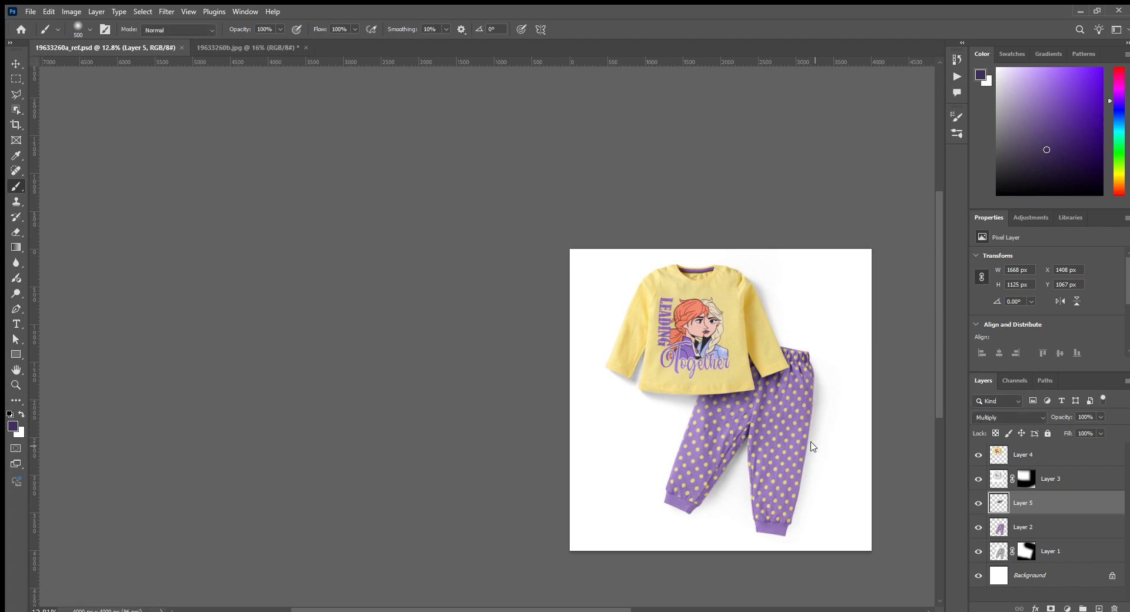
{"action": "key", "text": "ctrl+s"}
{"action": "key", "text": "ctrl+w"}
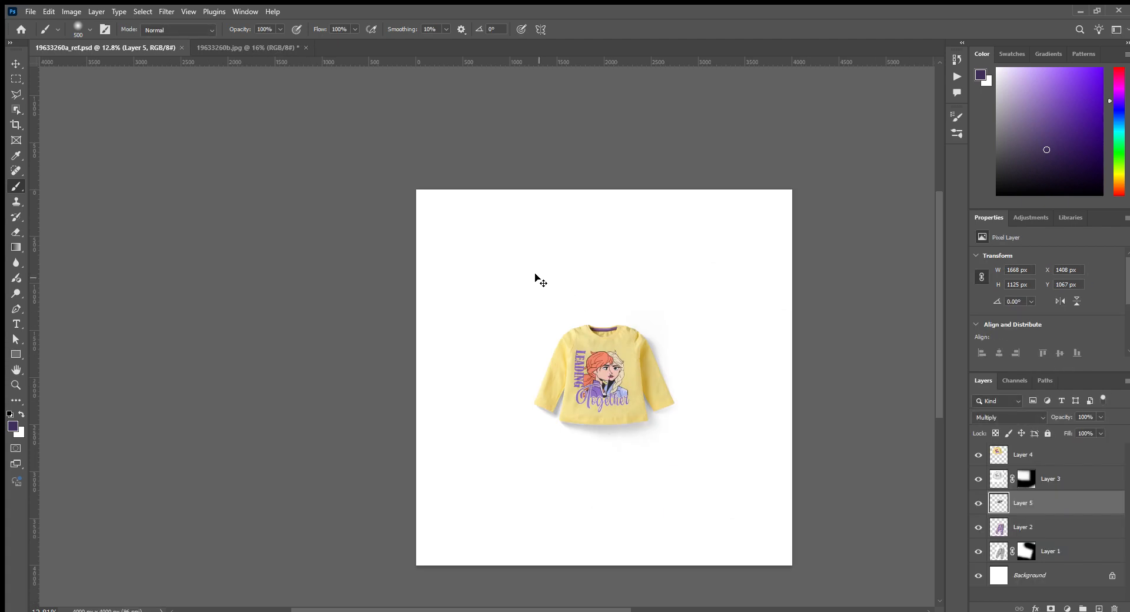
{"action": "key", "text": "ctrl+w"}
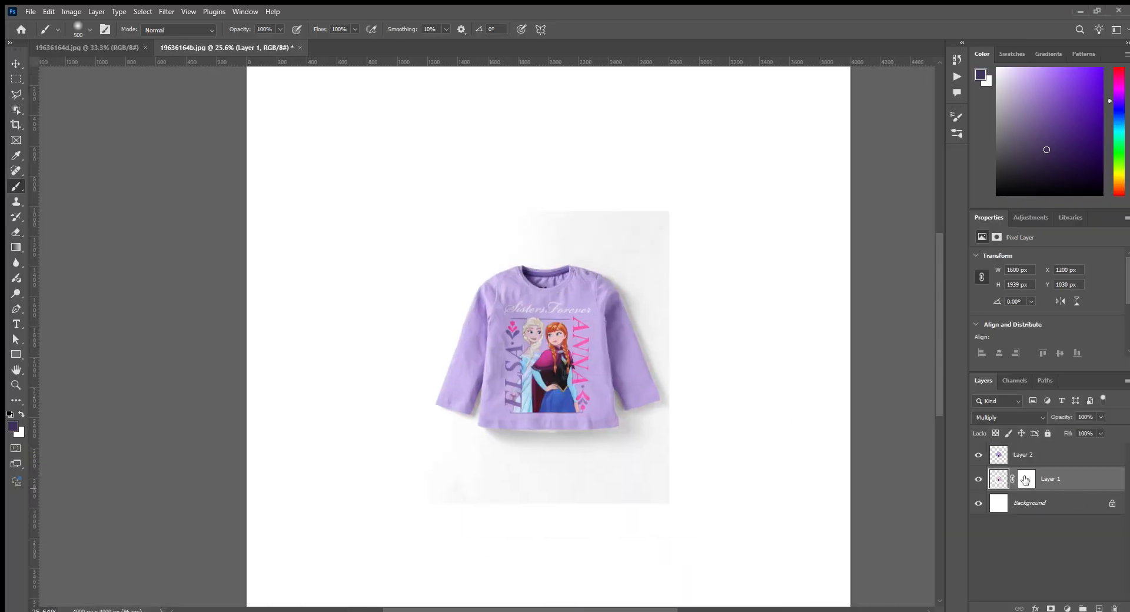
- Hide the backdrop around the purple shirt by painting black on Layer 1's mask with an 1100 px brush, and select the shirt's two layers
{"action": "left_click", "coordinate": [1026, 479]}
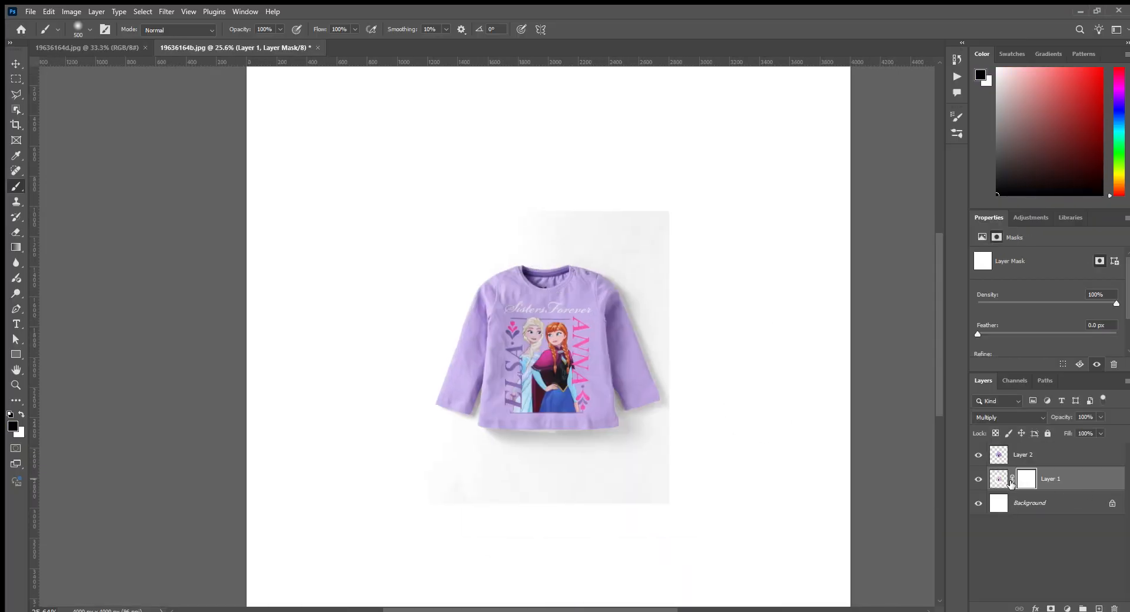
{"action": "key", "text": "bracketright"}
{"action": "key", "text": "bracketright"}
{"action": "key", "text": "bracketright"}
{"action": "key", "text": "bracketright"}
{"action": "key", "text": "bracketright"}
{"action": "key", "text": "bracketright"}
{"action": "mouse_move", "coordinate": [391, 232]}
{"action": "left_mouse_down"}
{"action": "mouse_move", "coordinate": [623, 262]}
{"action": "mouse_move", "coordinate": [866, 271]}
{"action": "left_mouse_up"}
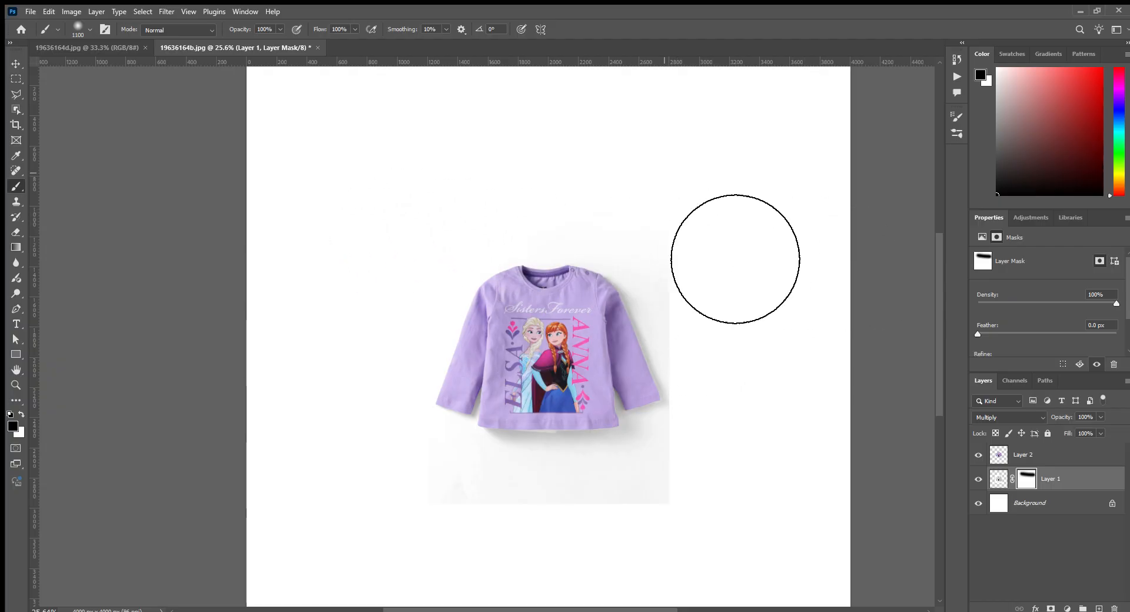
{"action": "mouse_move", "coordinate": [735, 260]}
{"action": "left_mouse_down"}
{"action": "mouse_move", "coordinate": [783, 496]}
{"action": "mouse_move", "coordinate": [535, 588]}
{"action": "mouse_move", "coordinate": [417, 426]}
{"action": "mouse_move", "coordinate": [528, 544]}
{"action": "left_mouse_up"}
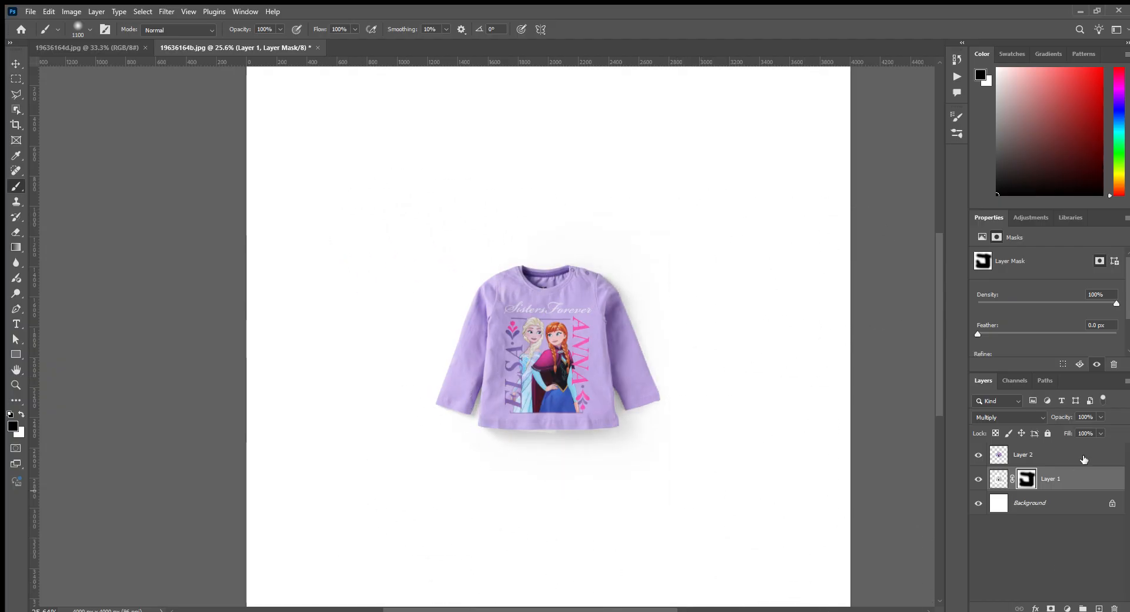
{"action": "left_click", "coordinate": [1085, 455], "text": "ctrl"}
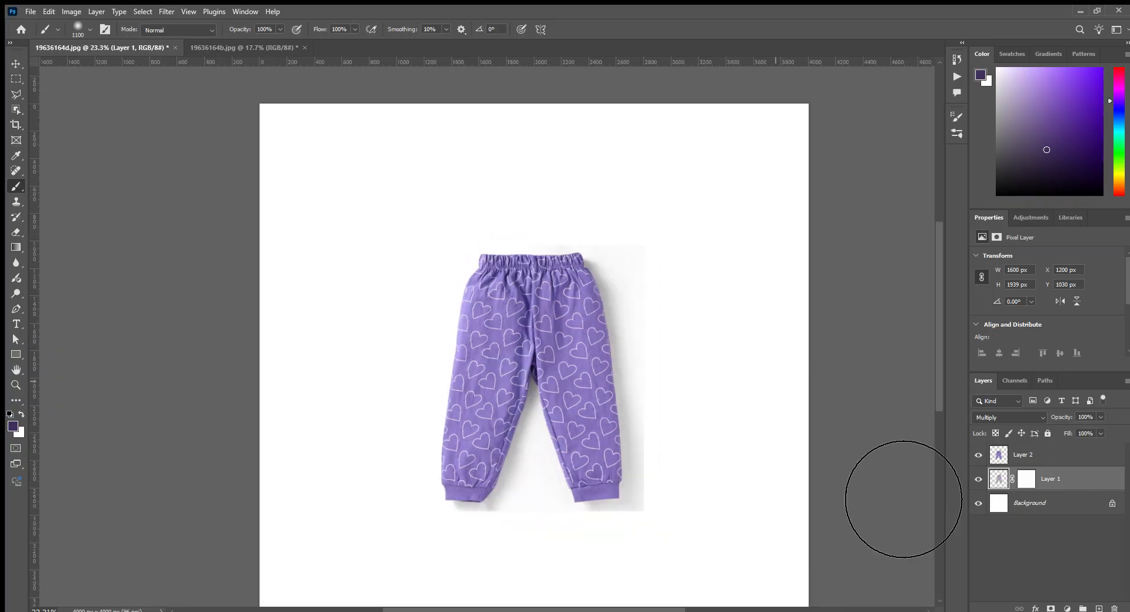
- Paint black on Layer 1's mask in 19636164d.jpg to remove the backdrop remnants around the heart-print trousers
{"action": "left_click", "coordinate": [1026, 479]}
{"action": "left_click_drag", "start_coordinate": [429, 249], "coordinate": [779, 267]}
{"action": "mouse_move", "coordinate": [748, 576]}
{"action": "left_mouse_down"}
{"action": "mouse_move", "coordinate": [748, 610]}
{"action": "mouse_move", "coordinate": [584, 610]}
{"action": "mouse_move", "coordinate": [842, 610]}
{"action": "left_mouse_up"}
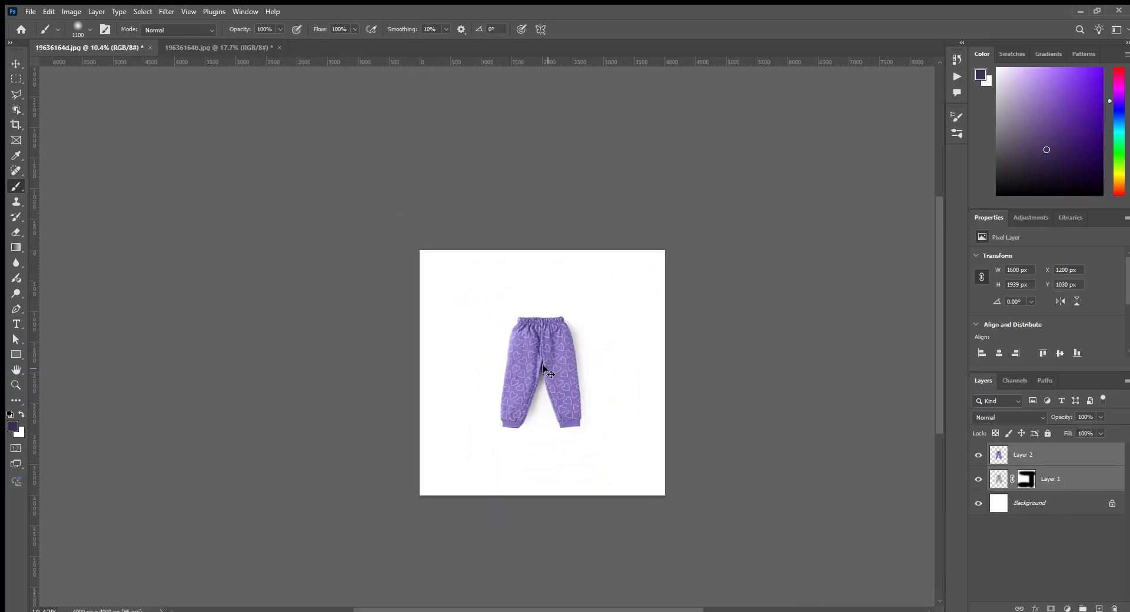
- Rotate the heart-print trousers and their shadow layer by 15°, enlarge them, and move them towards the canvas's lower right
{"action": "key", "text": "ctrl+t"}
{"action": "left_click_drag", "start_coordinate": [611, 396], "coordinate": [606, 423]}
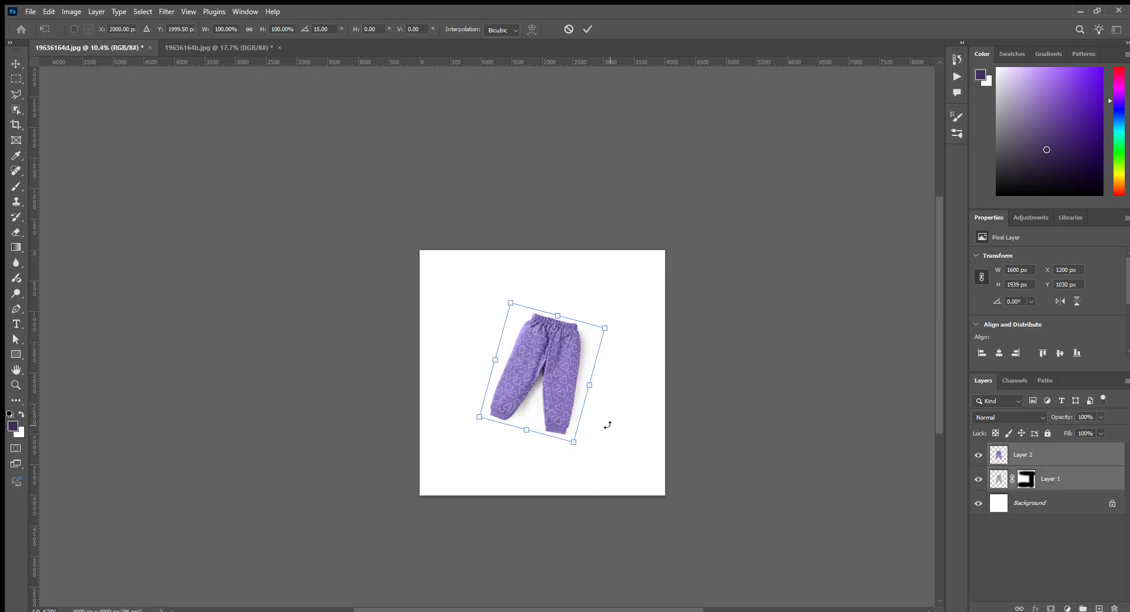
{"action": "mouse_move", "coordinate": [574, 354]}
{"action": "left_mouse_down"}
{"action": "mouse_move", "coordinate": [583, 322]}
{"action": "mouse_move", "coordinate": [584, 374]}
{"action": "left_mouse_up"}
{"action": "key", "text": "Return"}
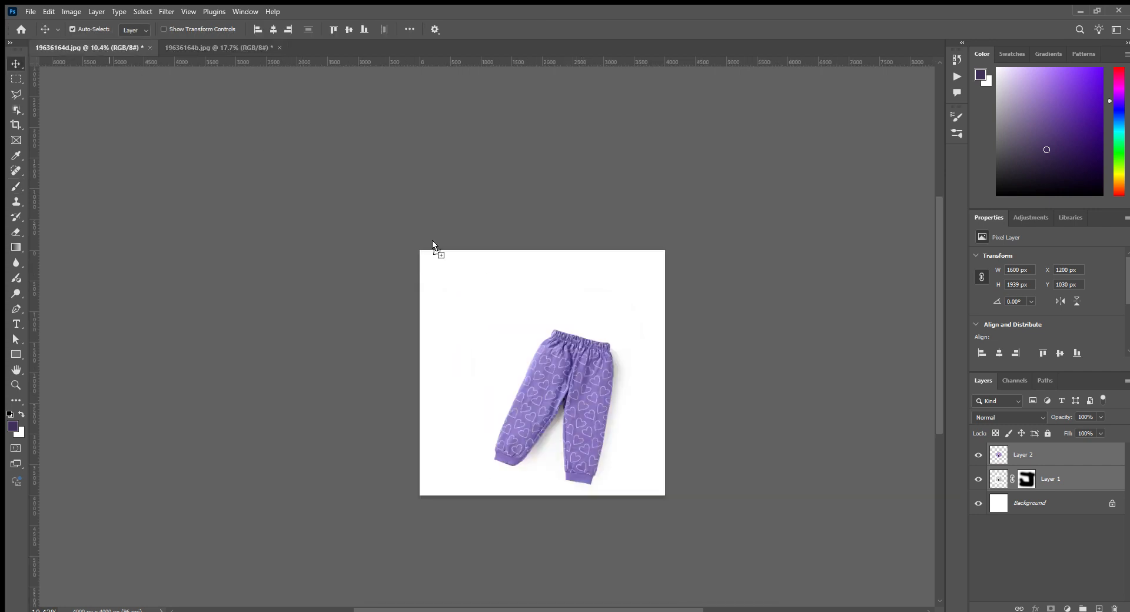
- Copy the purple shirt and its shadow into the trousers document, scale them to 134.43%, and place them at the upper left over the waistband
{"action": "left_click_drag", "start_coordinate": [433, 243], "coordinate": [513, 331]}
{"action": "key", "text": "ctrl+t"}
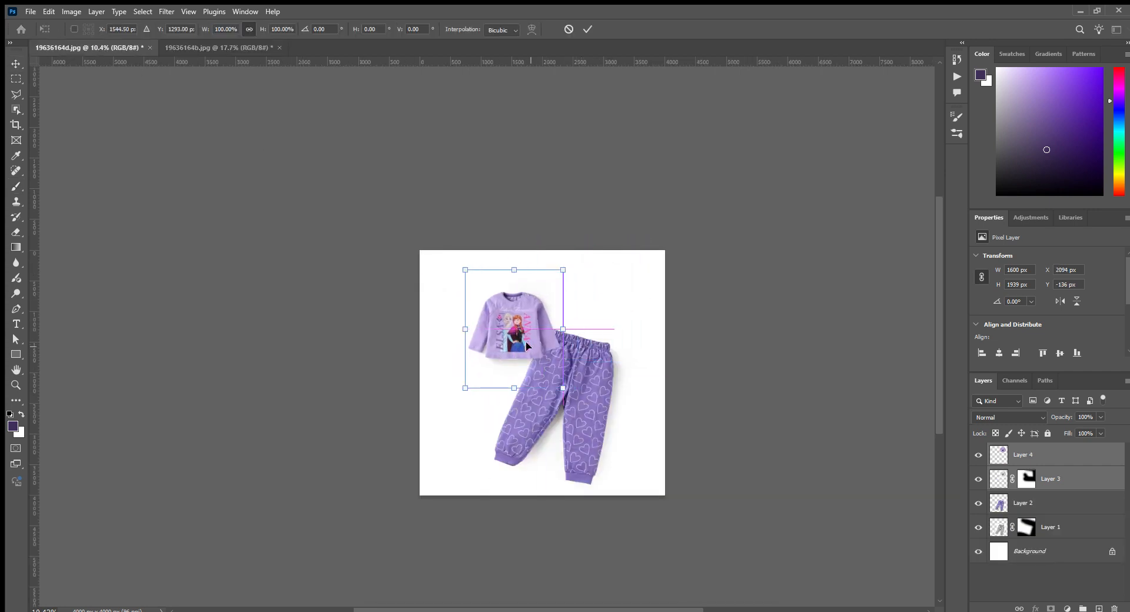
{"action": "left_click_drag", "start_coordinate": [569, 394], "coordinate": [590, 409]}
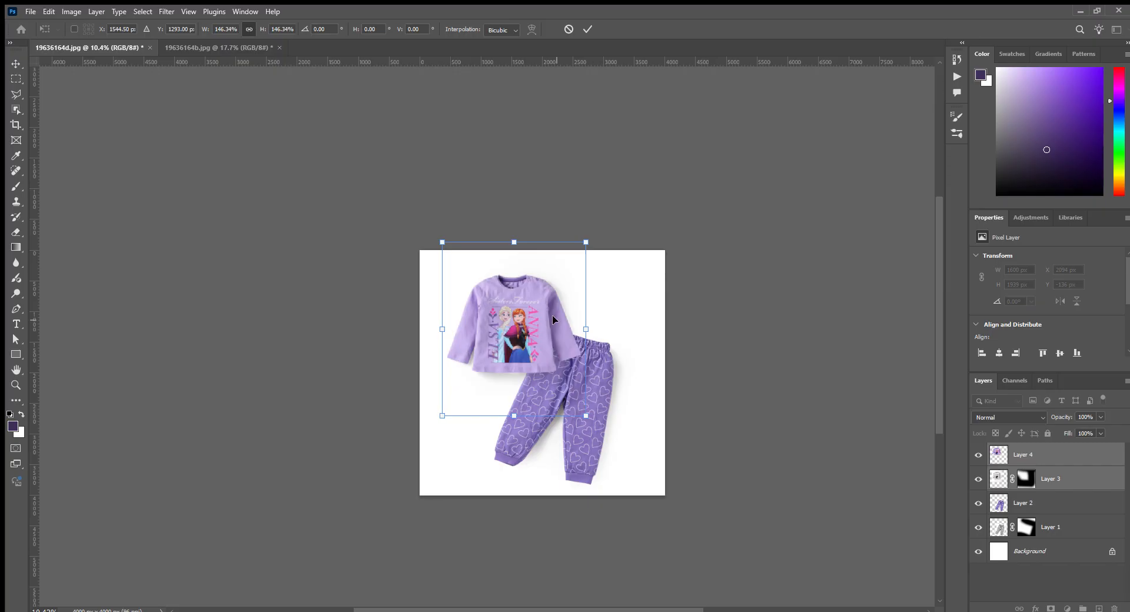
{"action": "scroll", "coordinate": [554, 317], "scroll_direction": "up", "scroll_amount": 5}
{"action": "left_click_drag", "start_coordinate": [519, 360], "coordinate": [549, 351]}
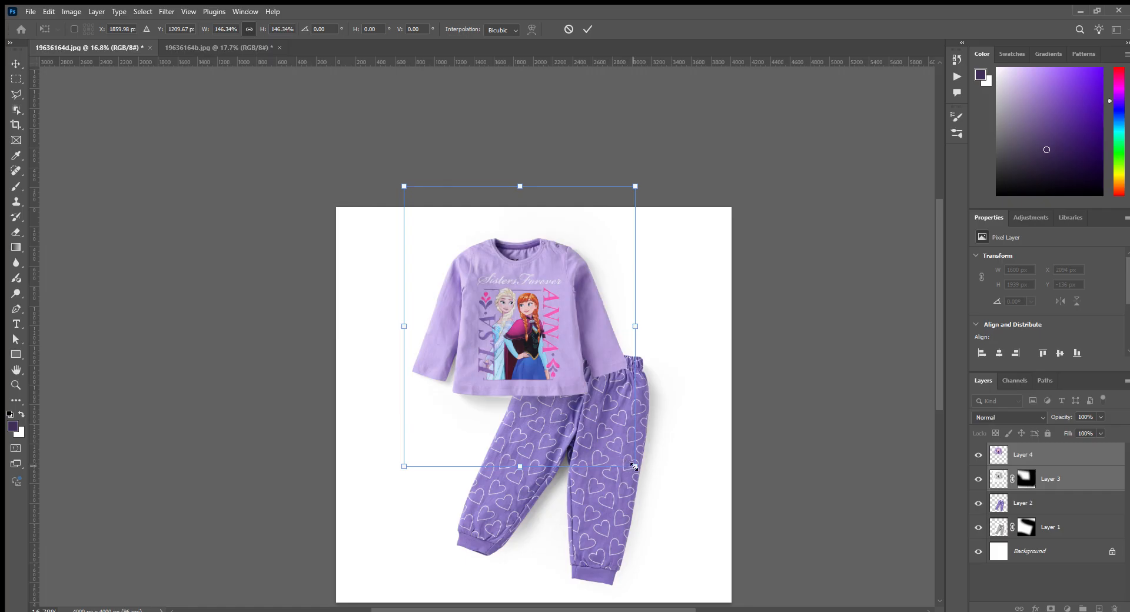
{"action": "left_click_drag", "start_coordinate": [635, 466], "coordinate": [617, 451]}
{"action": "key", "text": "Return"}
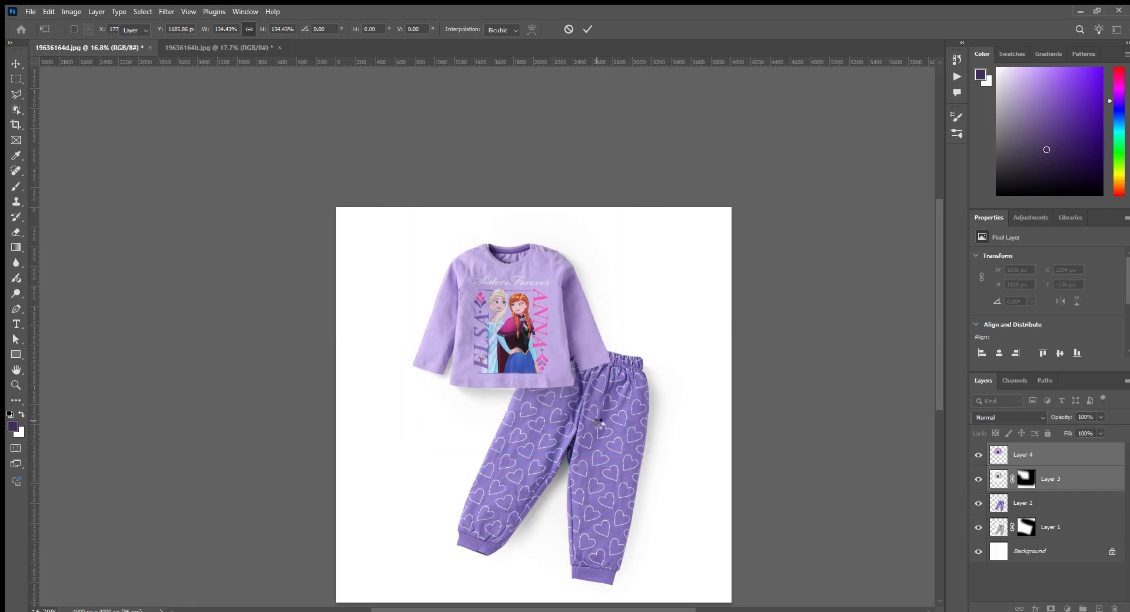
- Add an empty Multiply layer directly above the heart-print trousers layer and beneath the purple shirt's shadow layer
{"action": "scroll", "coordinate": [530, 365], "scroll_direction": "up", "scroll_amount": 10}
{"action": "scroll", "coordinate": [505, 366], "scroll_direction": "down", "scroll_amount": 6}
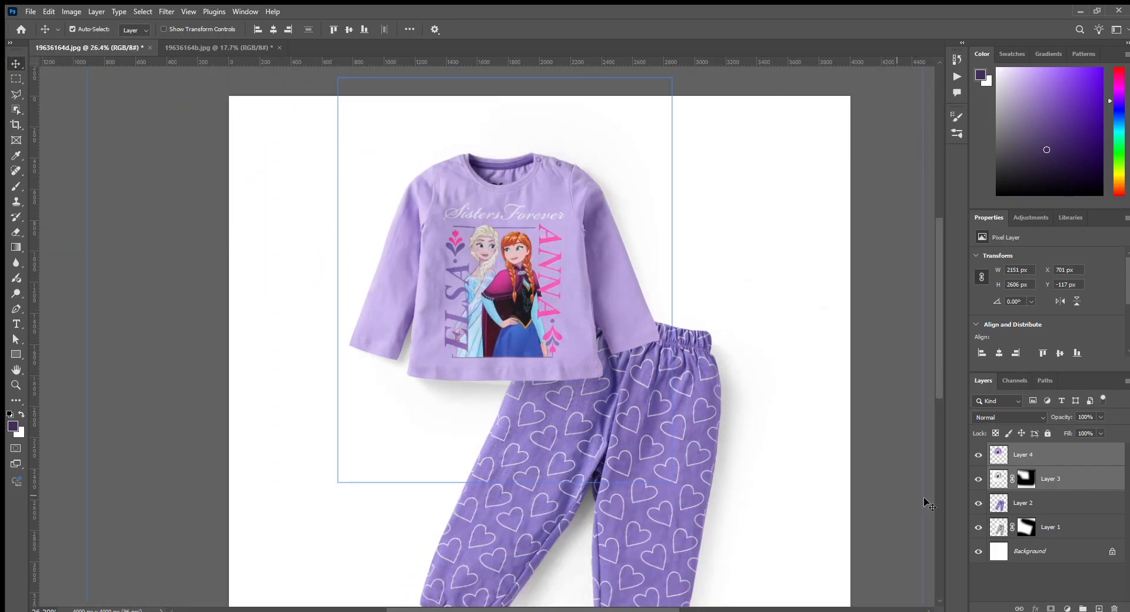
{"action": "left_click", "coordinate": [1029, 505]}
{"action": "key", "text": "ctrl+shift+alt+n"}
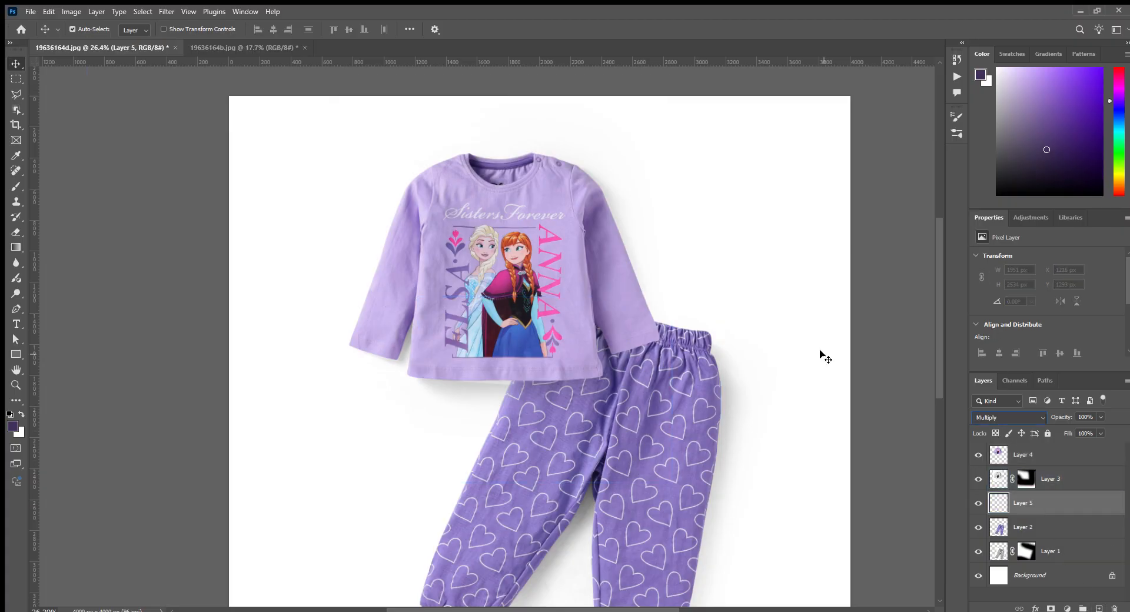
- Paint a soft mid-grey shadow on Layer 5 along the purple shirt's lower hem with a brush of about 200 px
{"action": "scroll", "coordinate": [622, 389], "scroll_direction": "up", "scroll_amount": 5}
{"action": "key", "text": "b"}
{"action": "scroll", "coordinate": [580, 542], "scroll_direction": "up", "scroll_amount": 7}
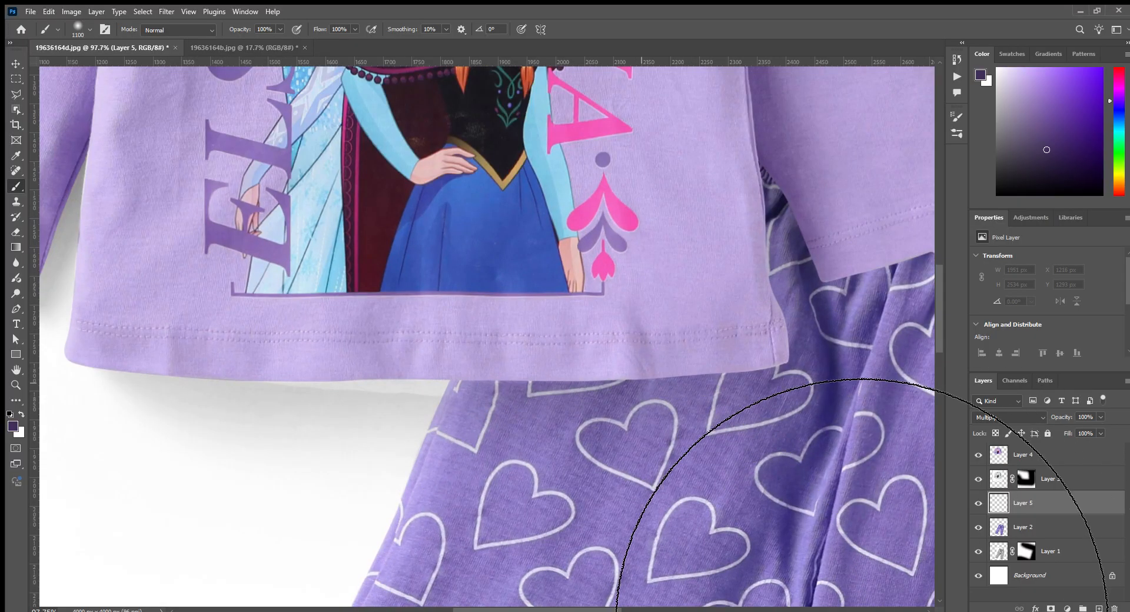
{"action": "left_click", "coordinate": [997, 126]}
{"action": "key", "text": "bracketleft"}
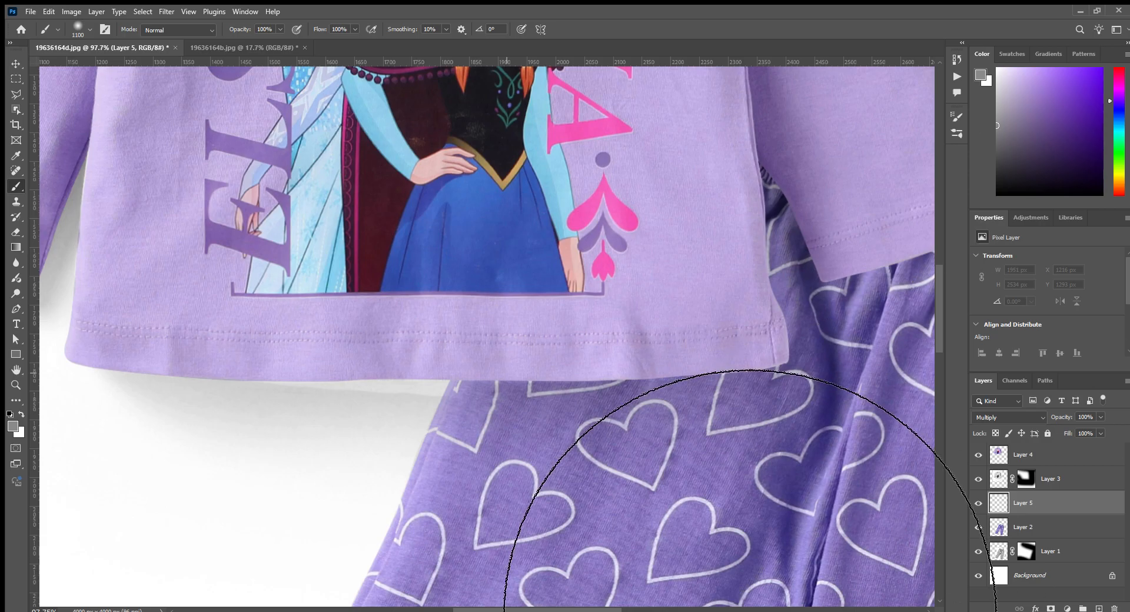
{"action": "key", "text": "bracketleft"}
{"action": "key", "text": "bracketleft"}
{"action": "key", "text": "bracketleft"}
{"action": "key", "text": "bracketleft"}
{"action": "key", "text": "bracketleft"}
{"action": "key", "text": "bracketleft"}
{"action": "key", "text": "bracketleft"}
{"action": "key", "text": "bracketleft"}
{"action": "key", "text": "bracketleft"}
{"action": "key", "text": "bracketleft"}
{"action": "key", "text": "bracketleft"}
{"action": "key", "text": "bracketright"}
{"action": "key", "text": "bracketright"}
{"action": "key", "text": "bracketright"}
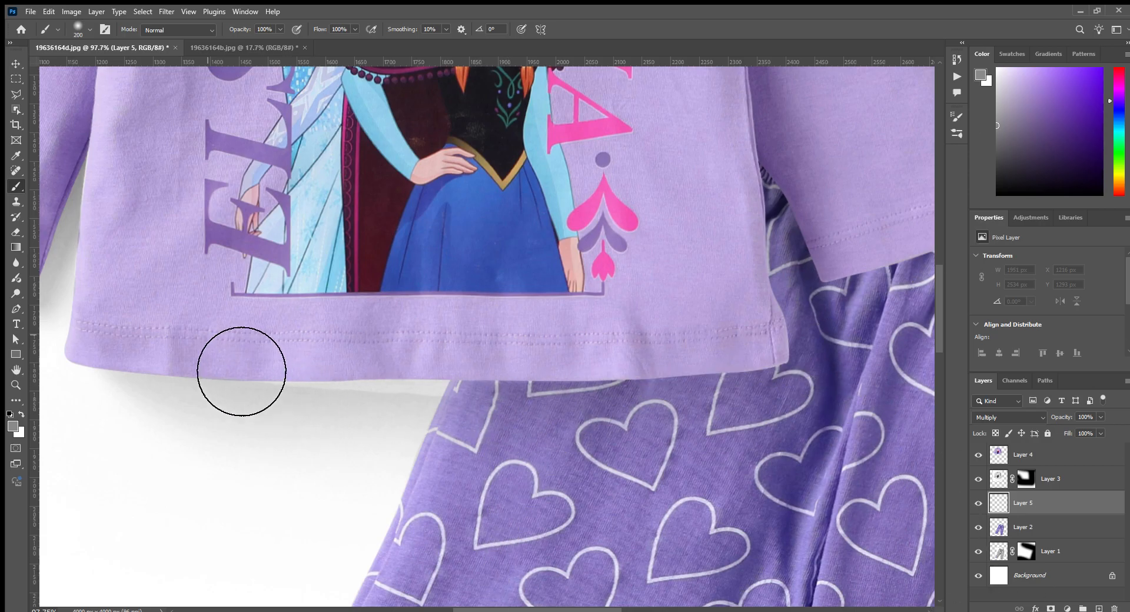
{"action": "mouse_move", "coordinate": [213, 383]}
{"action": "left_mouse_down"}
{"action": "mouse_move", "coordinate": [780, 384]}
{"action": "mouse_move", "coordinate": [763, 379]}
{"action": "left_mouse_up"}
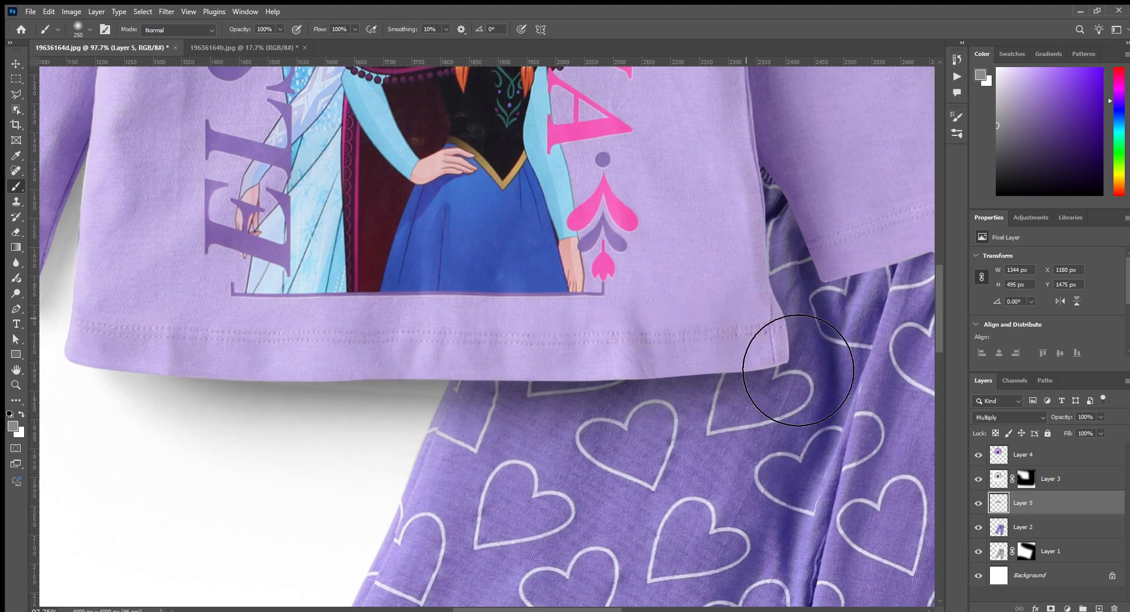
- Paint the same grey shadow with a 250 px brush beneath the shirt sleeve that overlaps the trousers' waistband
{"action": "scroll", "coordinate": [766, 284], "scroll_direction": "down", "scroll_amount": 2}
{"action": "mouse_move", "coordinate": [786, 221]}
{"action": "left_mouse_down"}
{"action": "mouse_move", "coordinate": [796, 279]}
{"action": "mouse_move", "coordinate": [895, 261]}
{"action": "left_mouse_up"}
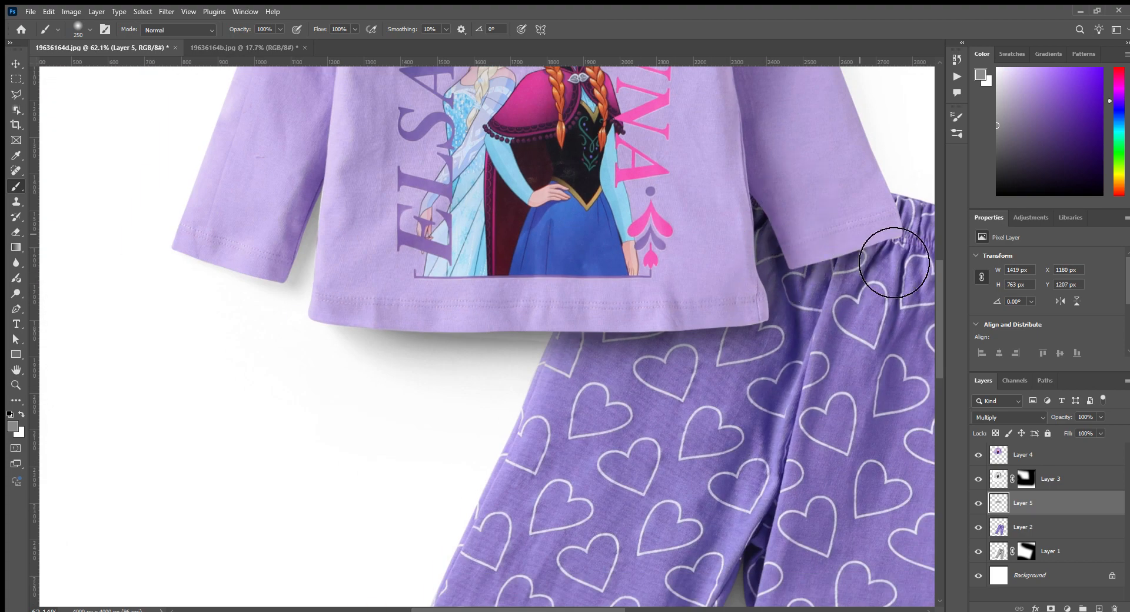
{"action": "scroll", "coordinate": [742, 318], "scroll_direction": "down", "scroll_amount": 5}
{"action": "scroll", "coordinate": [724, 380], "scroll_direction": "down", "scroll_amount": 2}
{"action": "key", "text": "v"}
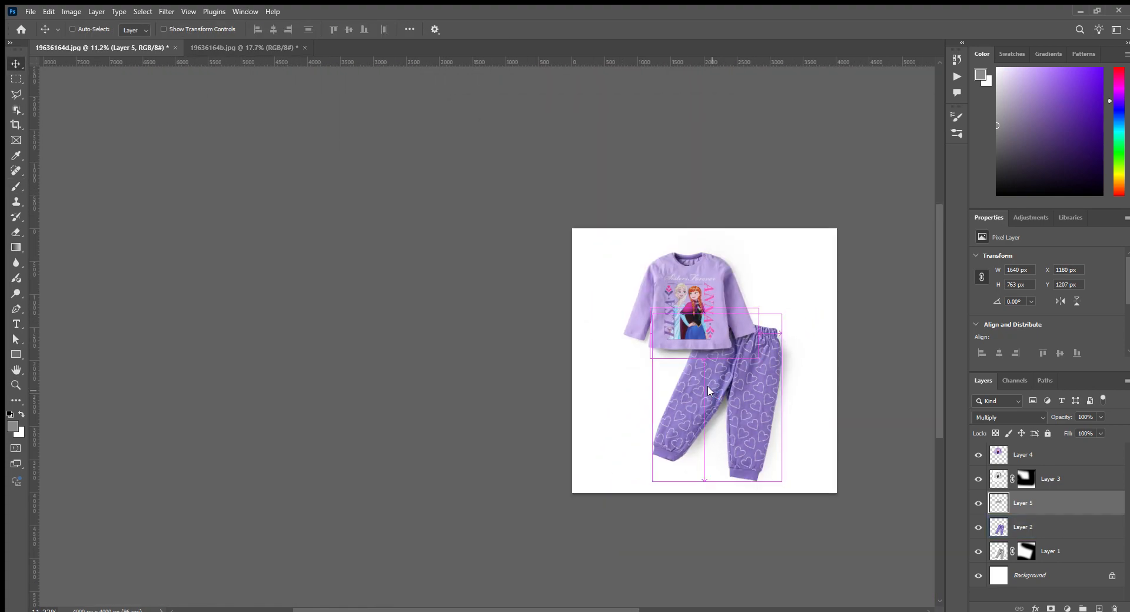
- Save the composition as 19636164a_ref.psd and close both open documents
{"action": "key", "text": "ctrl+s"}
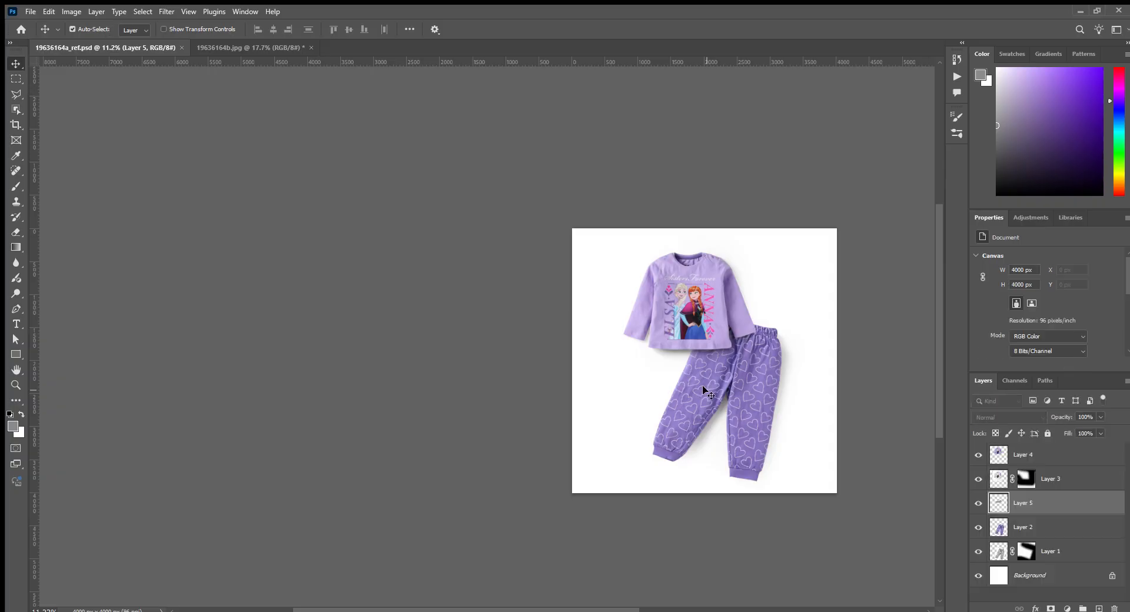
{"action": "key", "text": "ctrl+w"}
{"action": "key", "text": "ctrl+w"}
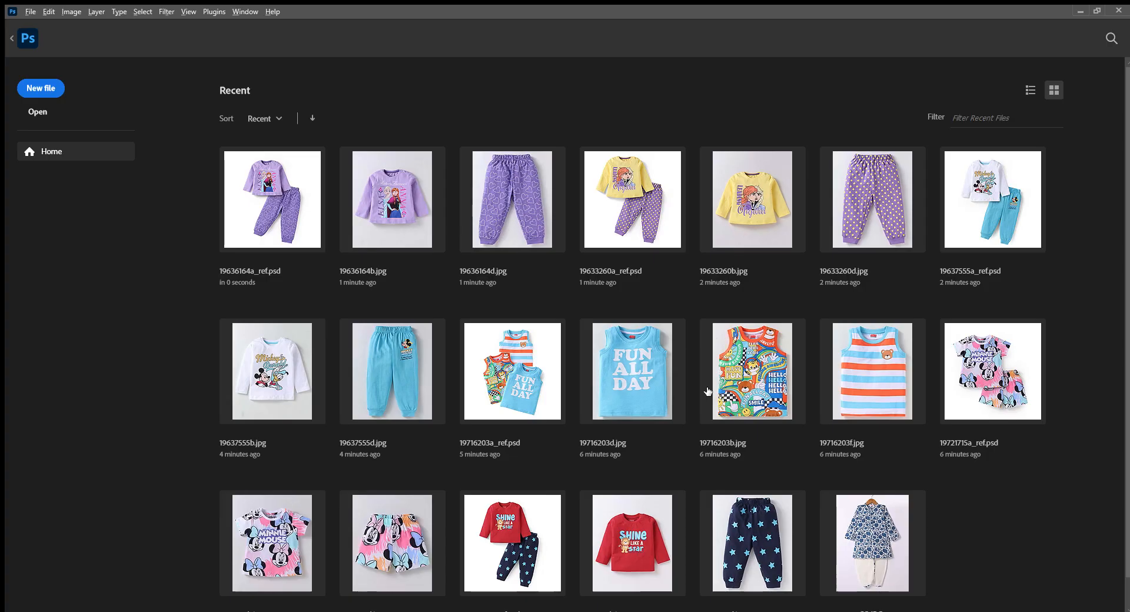